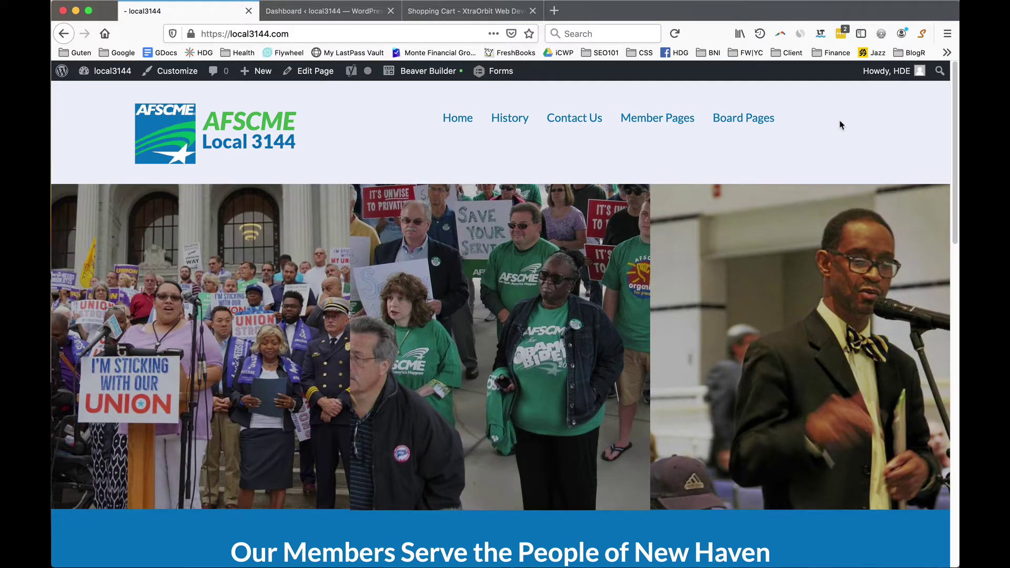
# - Open the home page for editing in Beaver Builder and look over its sections from the header to the three content boxes
pyautogui.moveTo(422, 81)
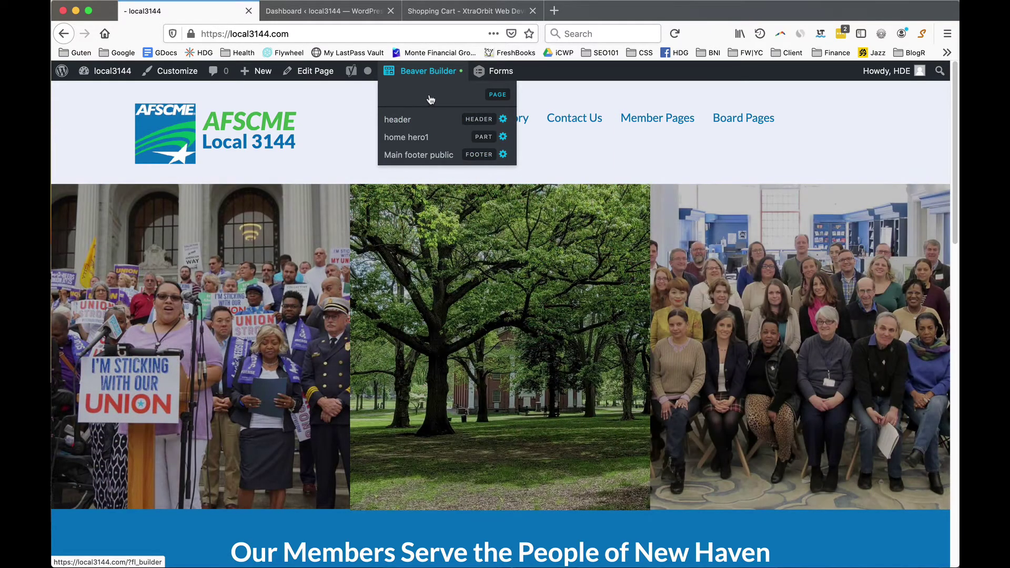
pyautogui.click(448, 99)
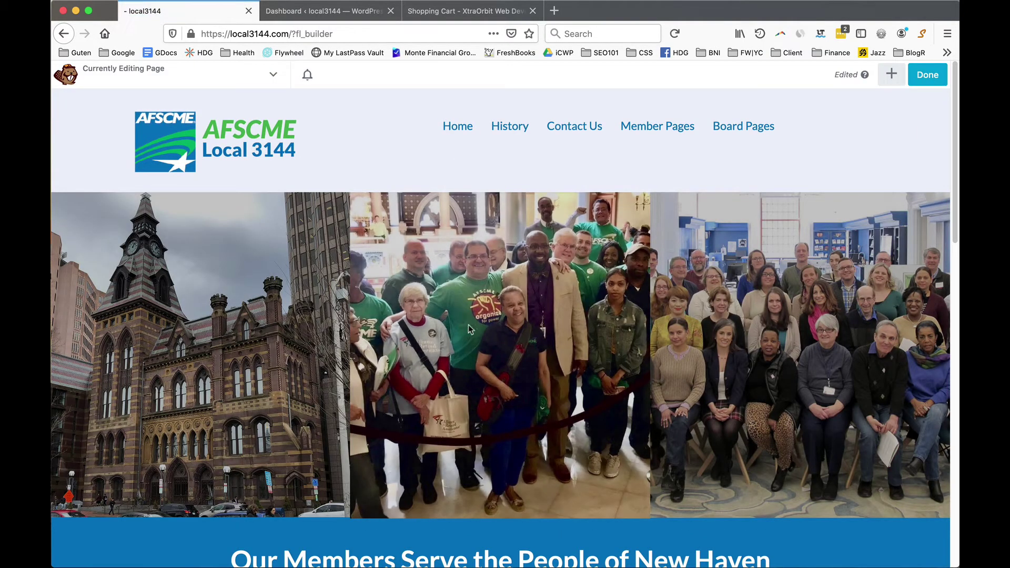
pyautogui.scroll(-5, 452, 309)
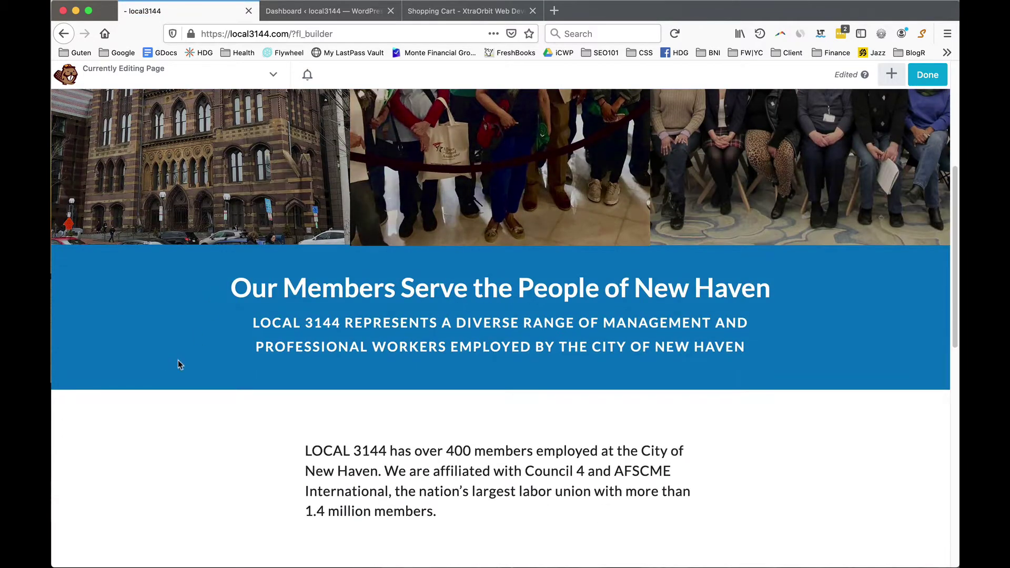
pyautogui.scroll(-5, 177, 360)
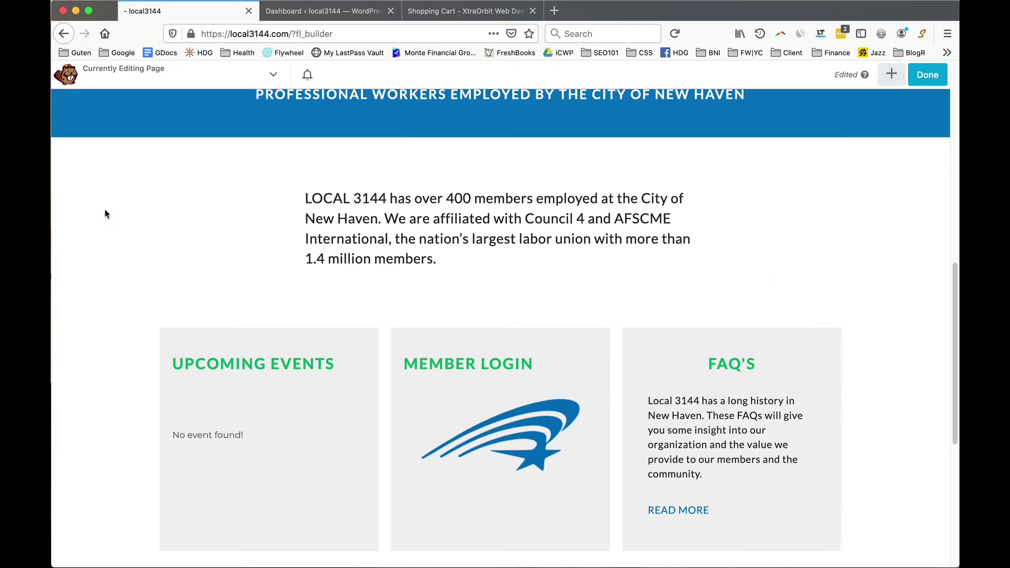
pyautogui.scroll(5, 189, 279)
pyautogui.scroll(5, 226, 133)
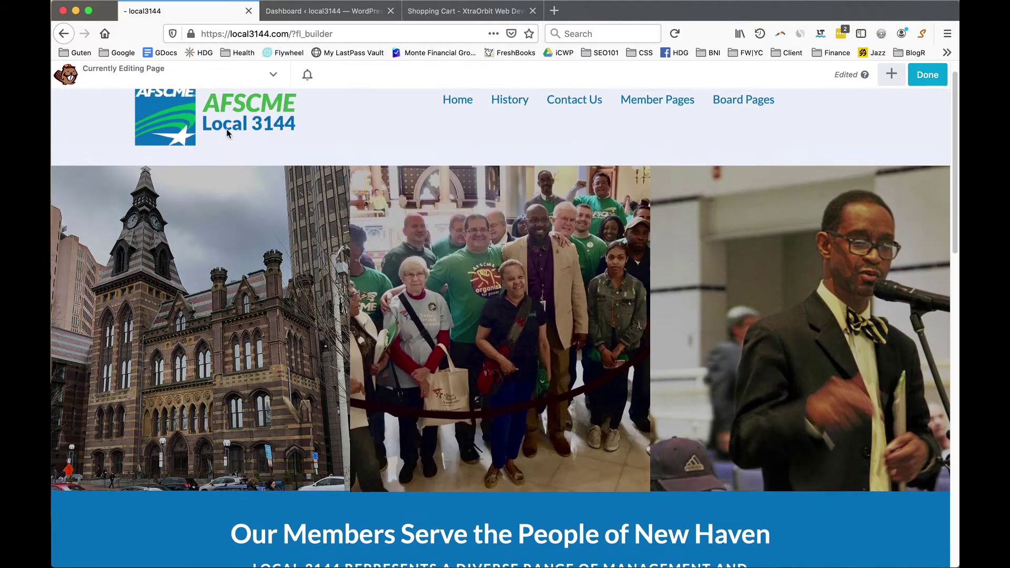
pyautogui.scroll(-4, 343, 142)
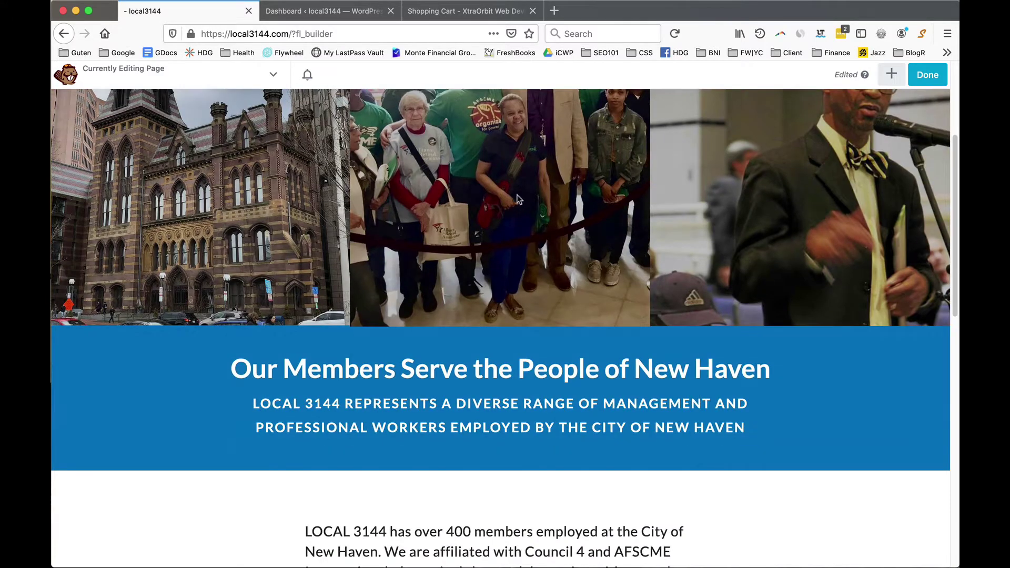
pyautogui.scroll(-4, 554, 370)
pyautogui.scroll(-1, 554, 370)
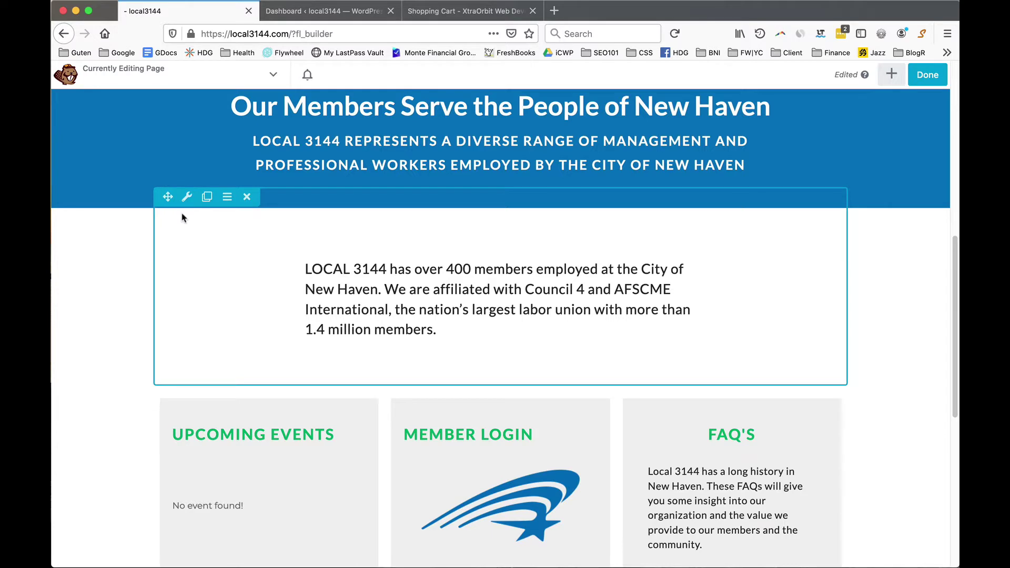
# - Open and save the introductory LOCAL 3144 text module, and view the page's publishing options before returning to editing
pyautogui.click(232, 279)
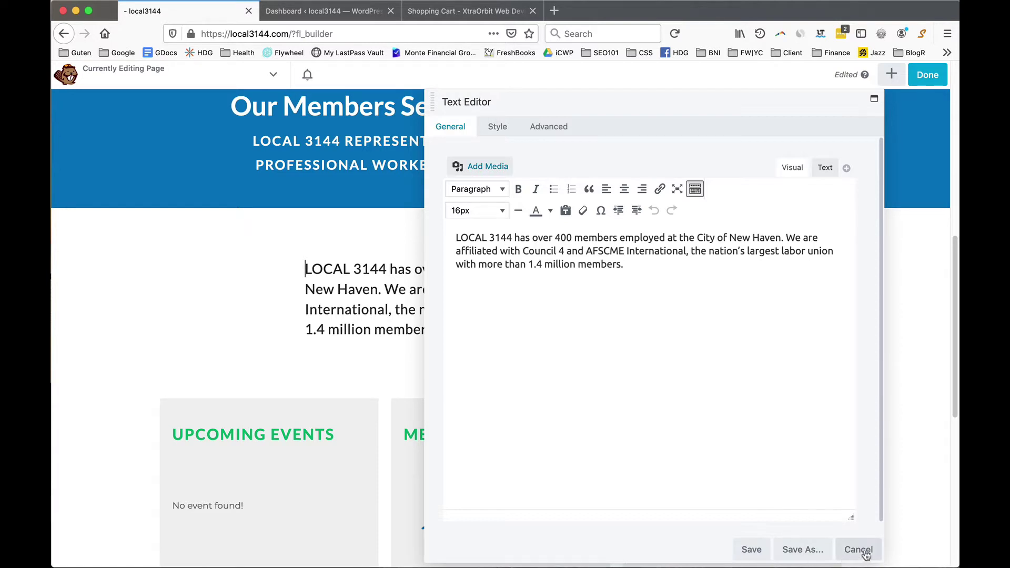
pyautogui.click(748, 550)
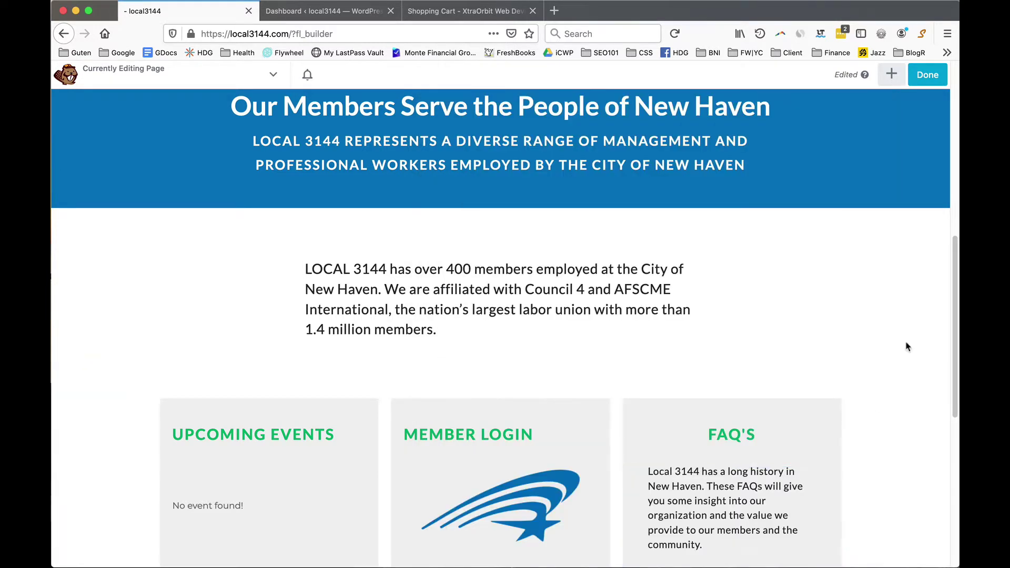
pyautogui.click(929, 77)
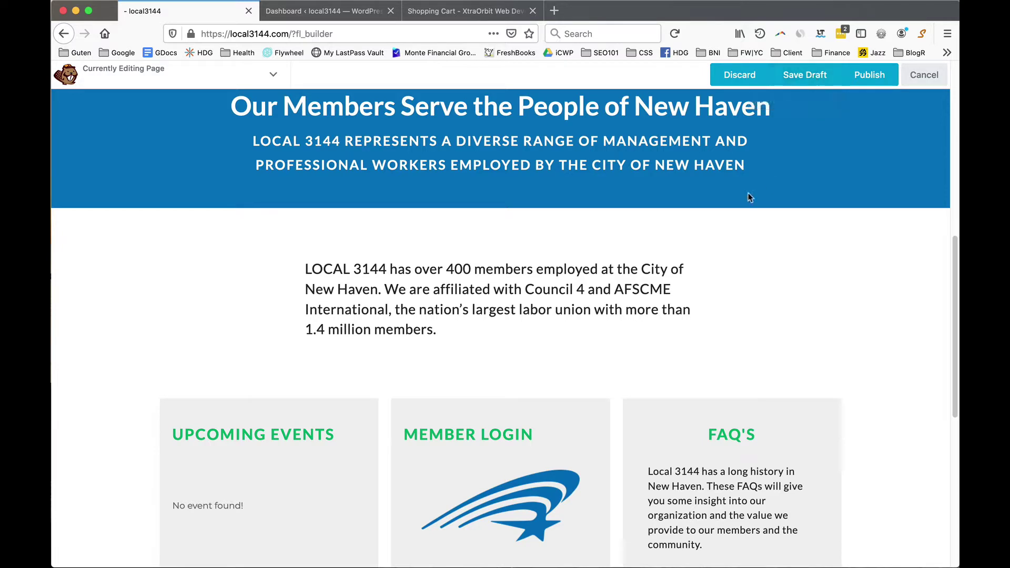
pyautogui.scroll(-1, 524, 349)
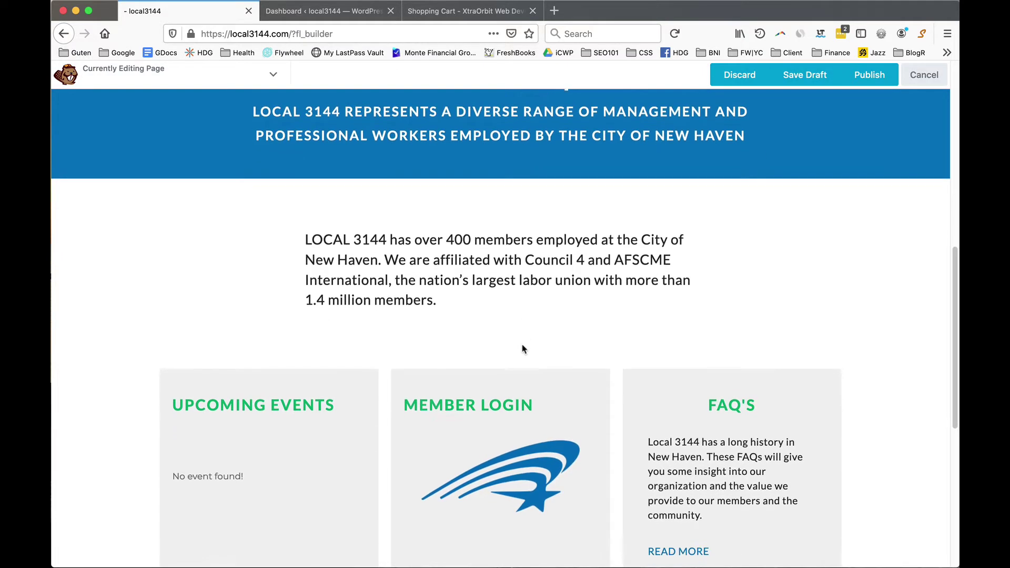
pyautogui.scroll(-3, 525, 349)
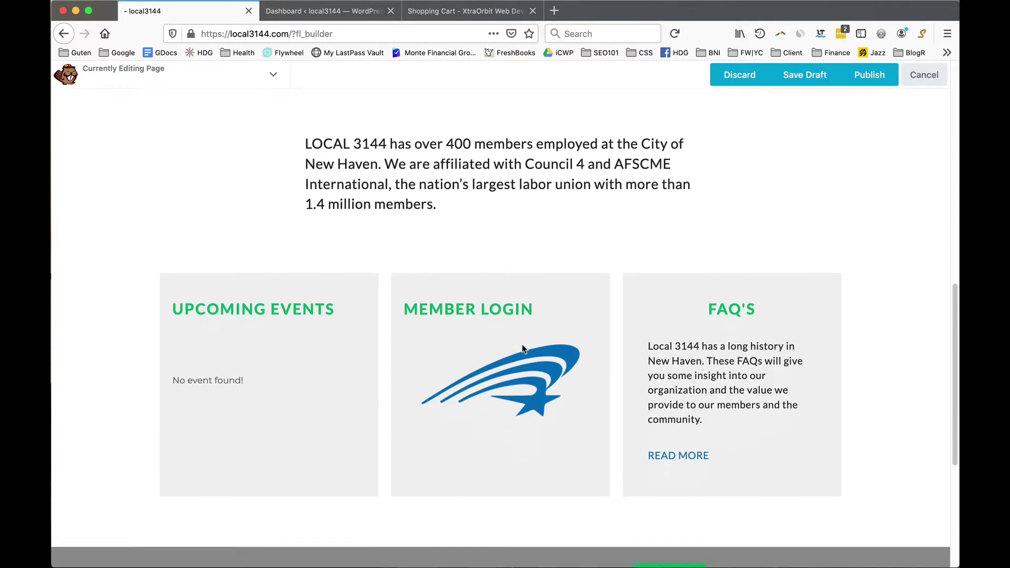
pyautogui.click(96, 355)
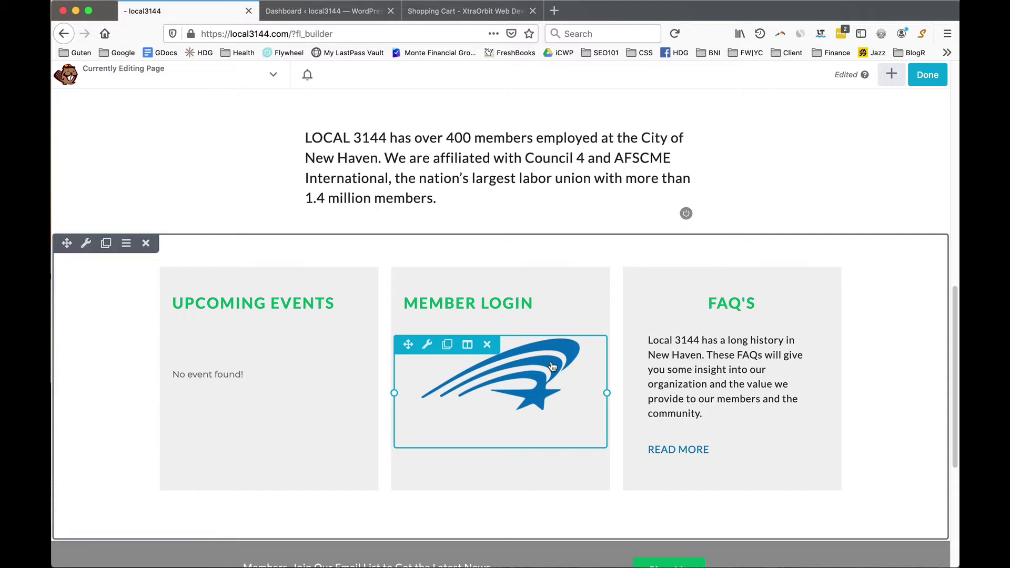
pyautogui.click(748, 383)
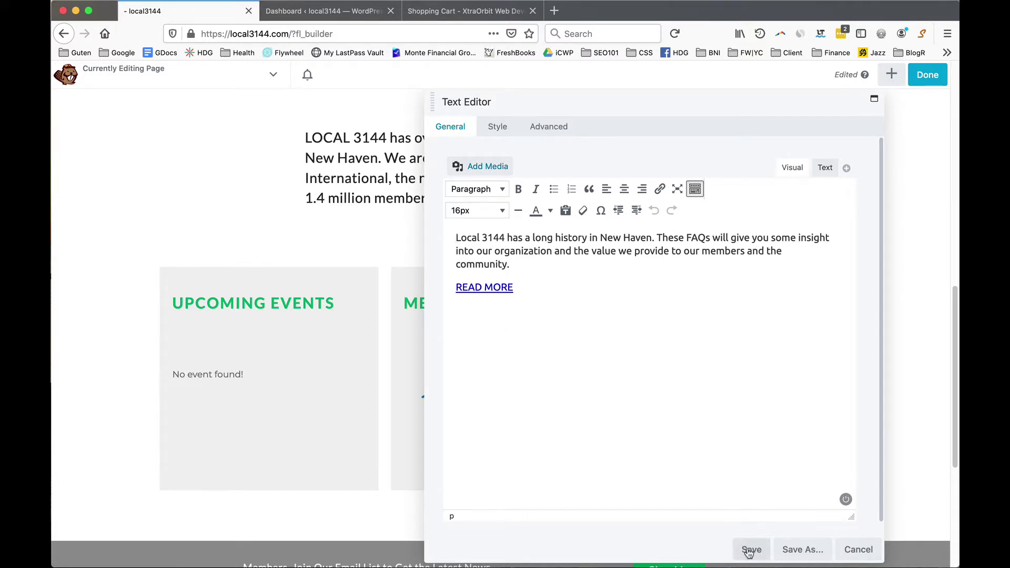
pyautogui.moveTo(516, 288); pyautogui.dragTo(451, 284)
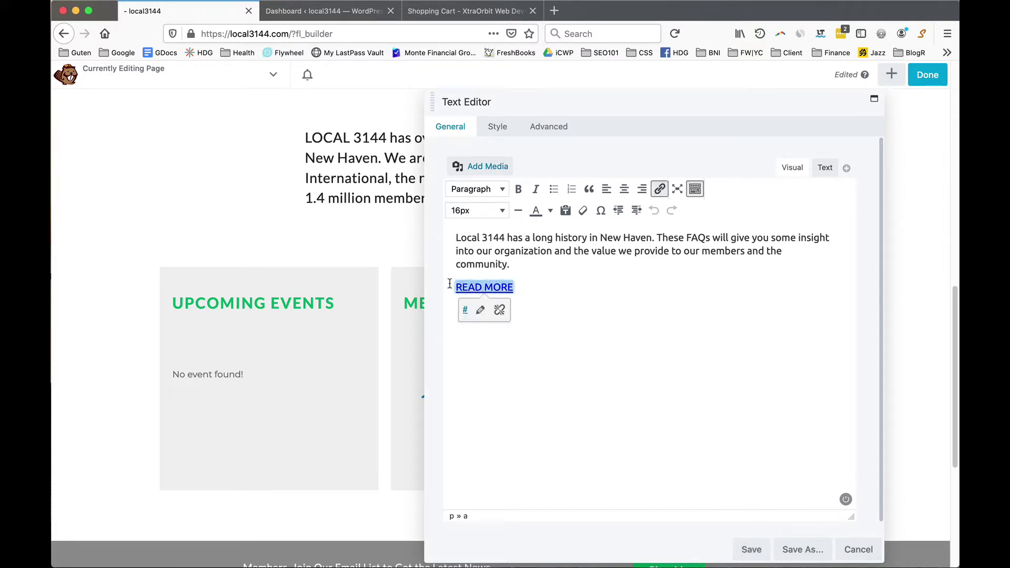
pyautogui.click(480, 310)
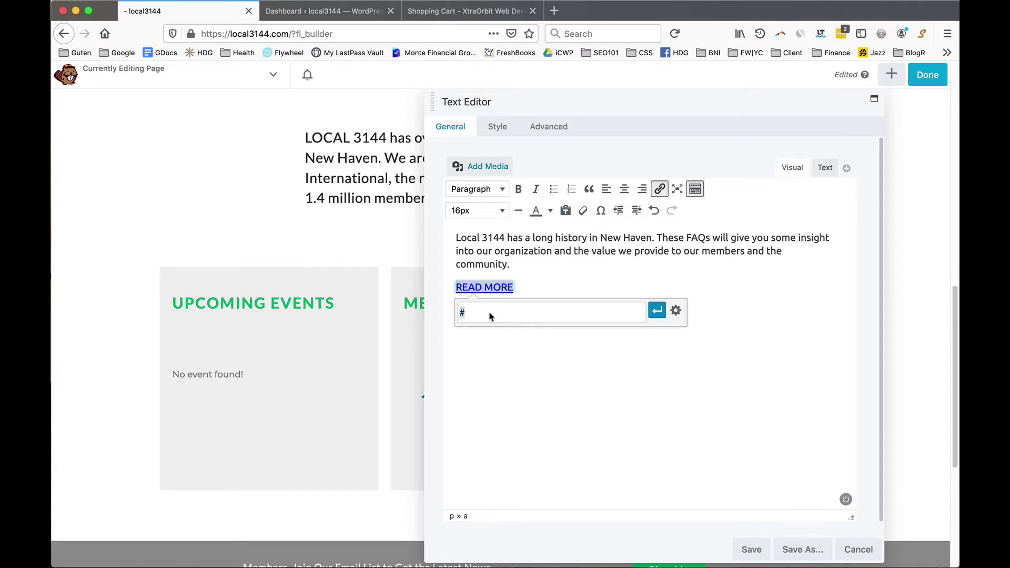
pyautogui.scroll(10, 279, 261)
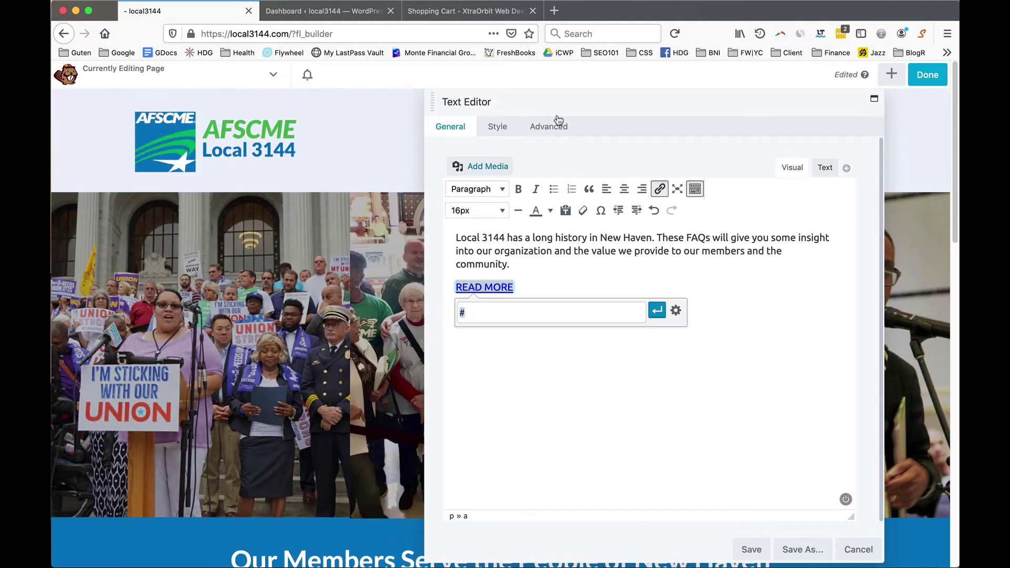
pyautogui.moveTo(558, 102); pyautogui.dragTo(405, 163)
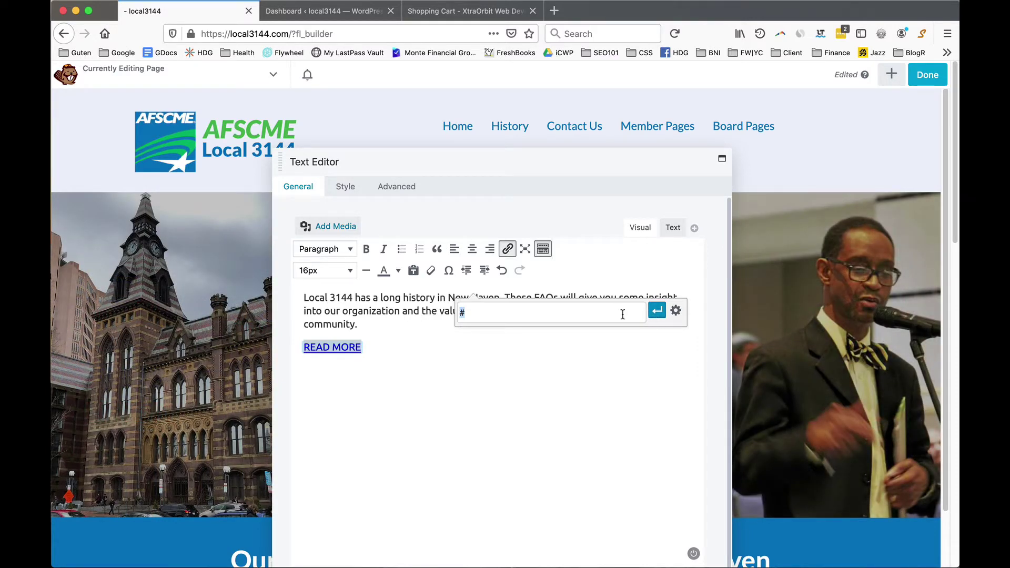
pyautogui.moveTo(468, 314); pyautogui.dragTo(437, 312)
pyautogui.write('histo')
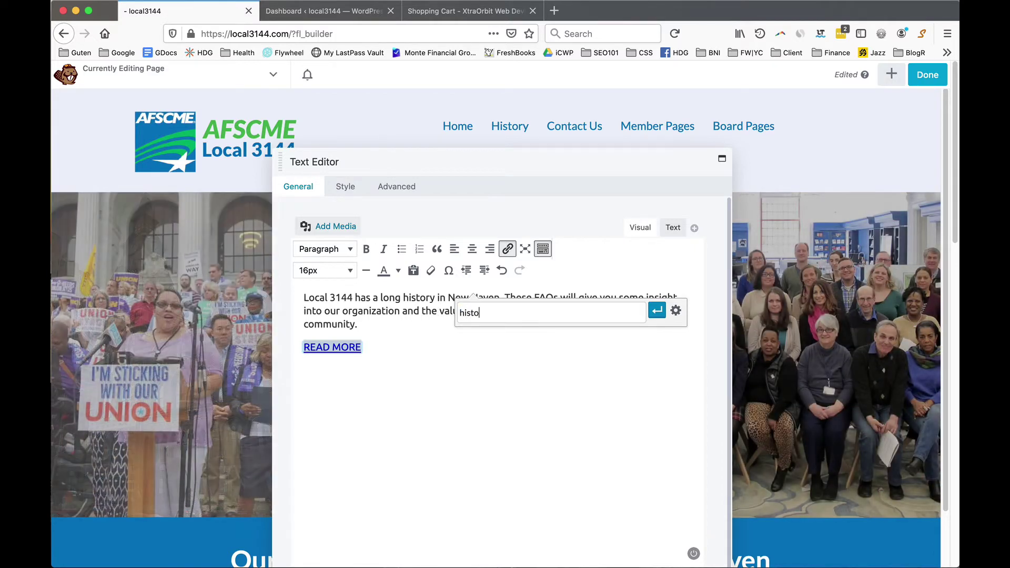
pyautogui.write('ry')
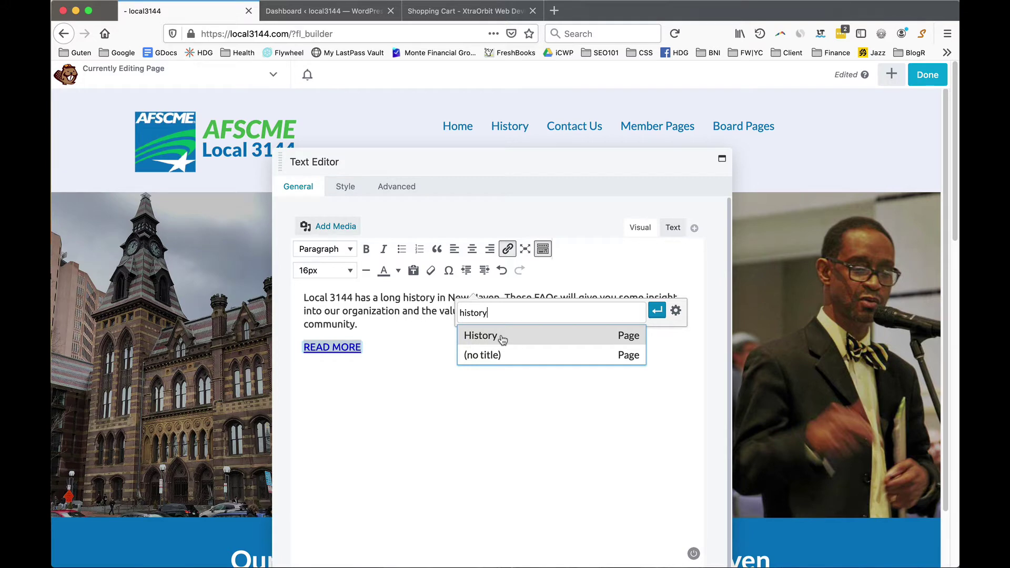
pyautogui.click(502, 338)
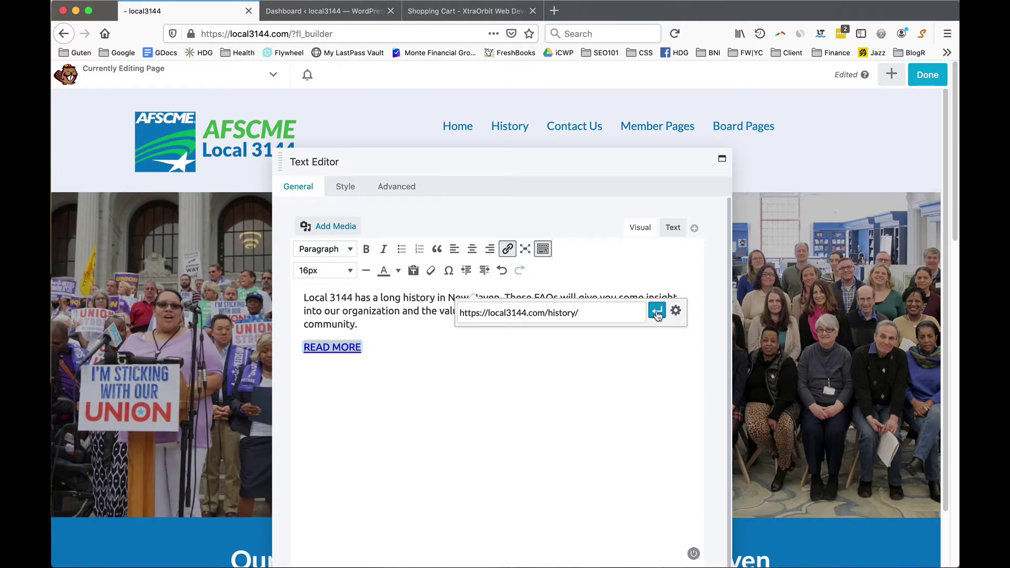
pyautogui.click(657, 313)
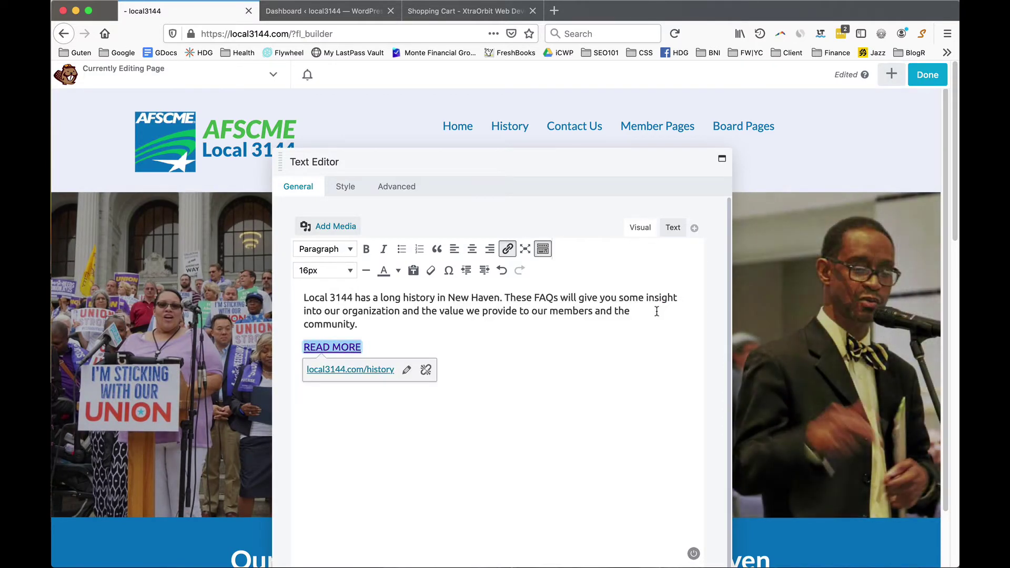
pyautogui.click(457, 474)
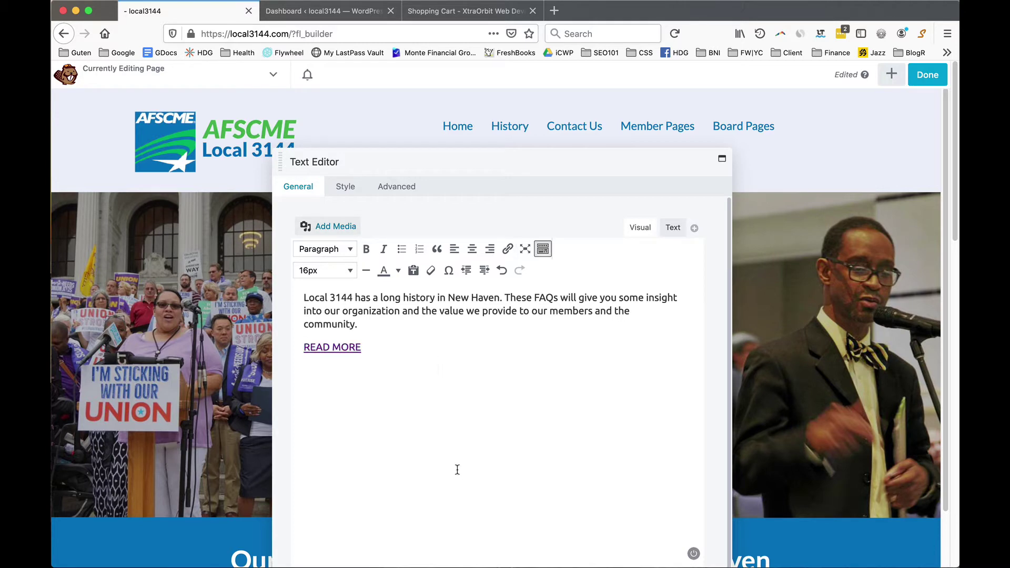
# - Save the FAQ's text module and review the home page's content boxes, email sign-up row and footer
pyautogui.moveTo(504, 162); pyautogui.dragTo(447, 102)
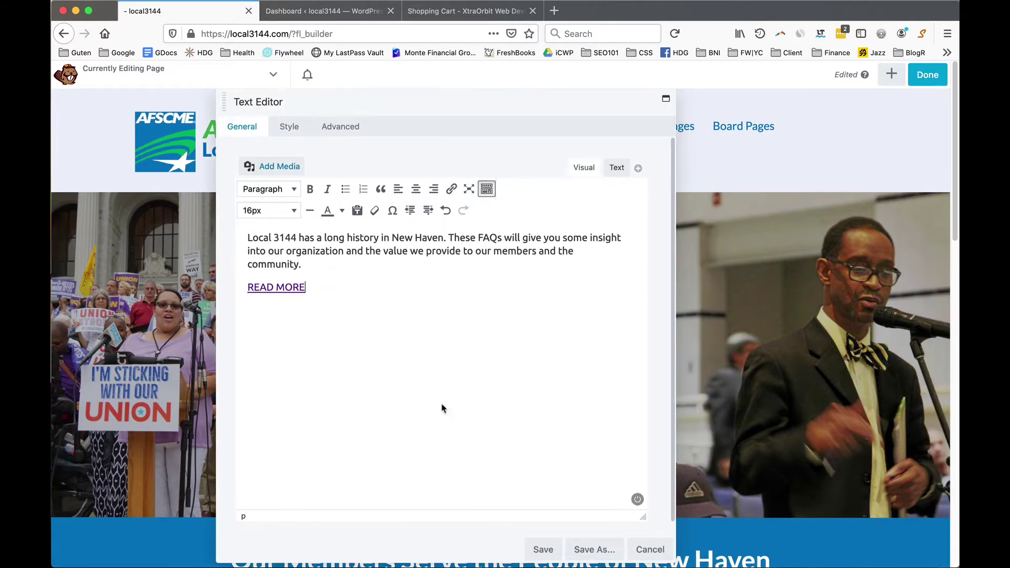
pyautogui.click(544, 552)
pyautogui.scroll(-10, 716, 340)
pyautogui.scroll(-3, 718, 473)
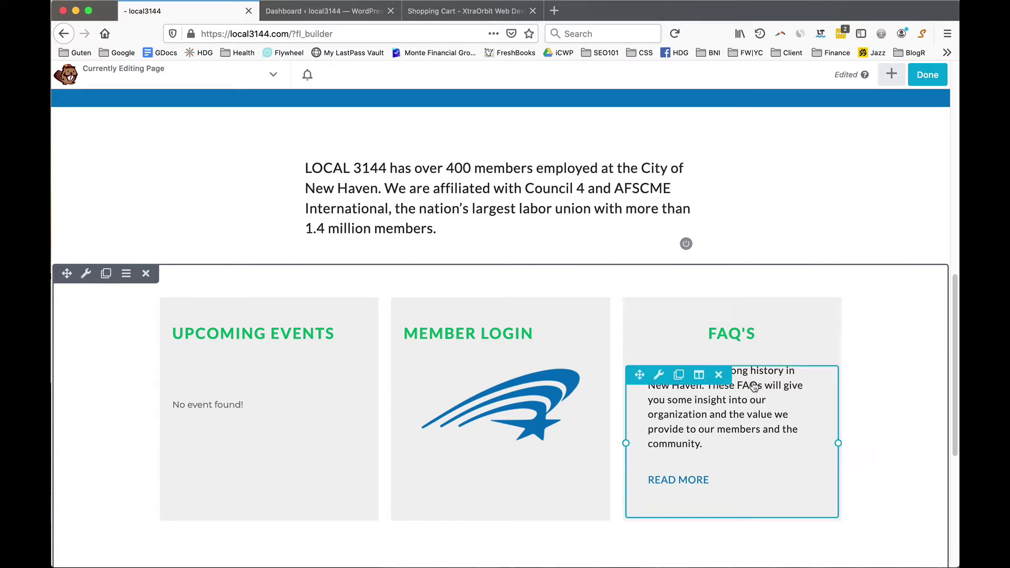
pyautogui.scroll(1, 726, 475)
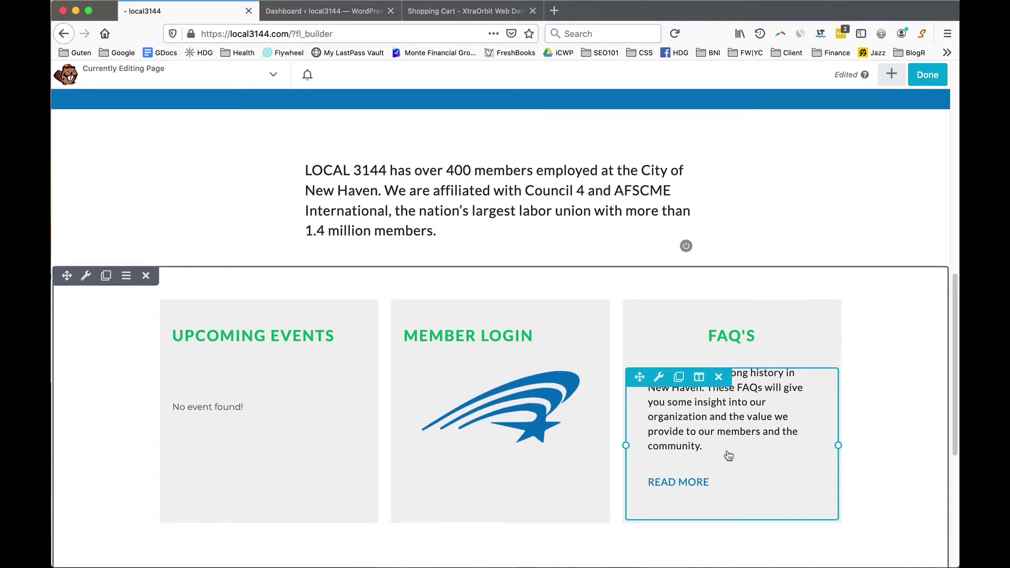
pyautogui.scroll(10, 771, 478)
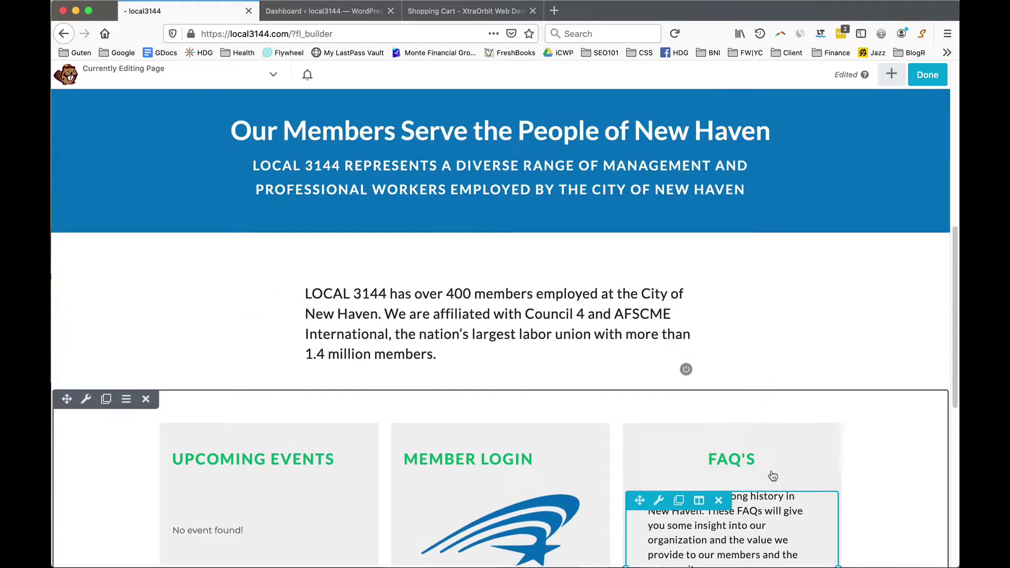
pyautogui.scroll(-12, 771, 470)
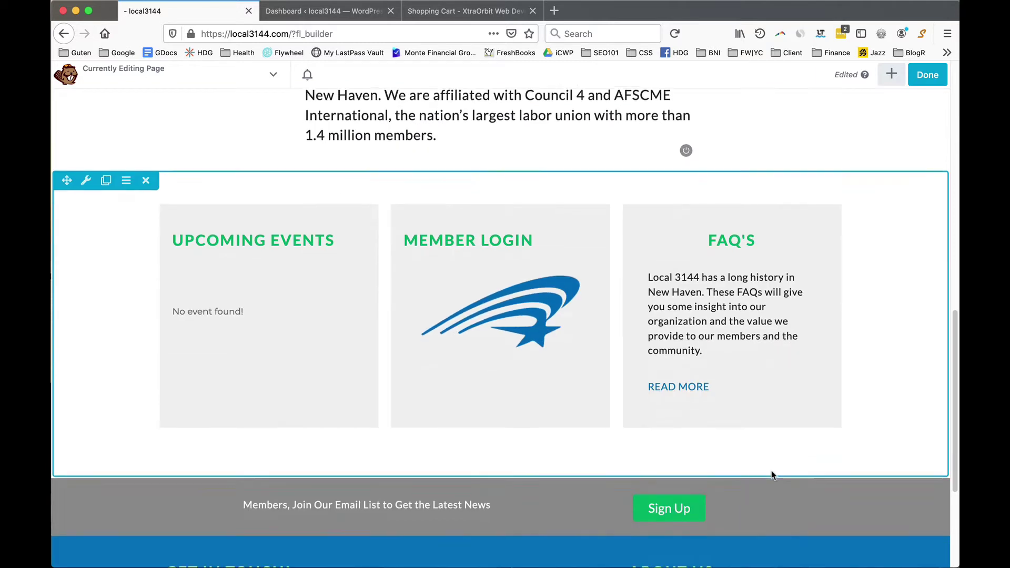
pyautogui.scroll(-2, 772, 471)
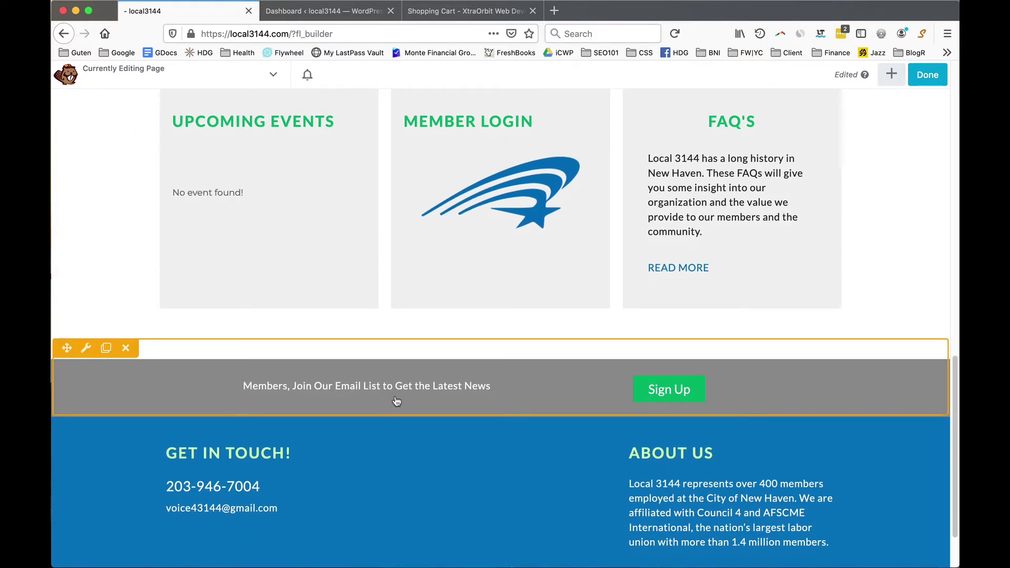
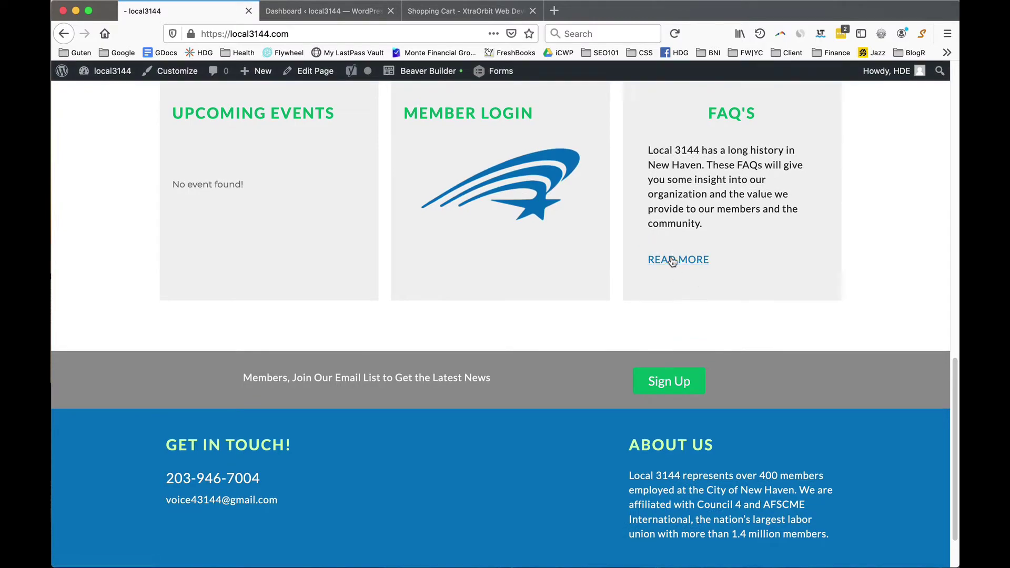
# - Open the home hero1 part for editing in Beaver Builder and open the settings of its first image slider
pyautogui.scroll(1, 772, 256)
pyautogui.scroll(15, 772, 255)
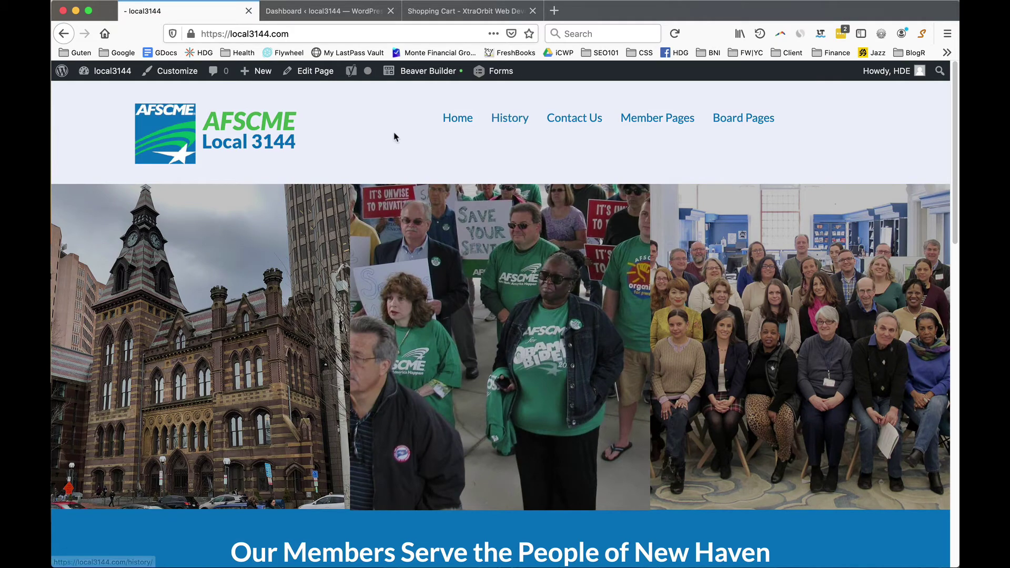
pyautogui.moveTo(418, 70)
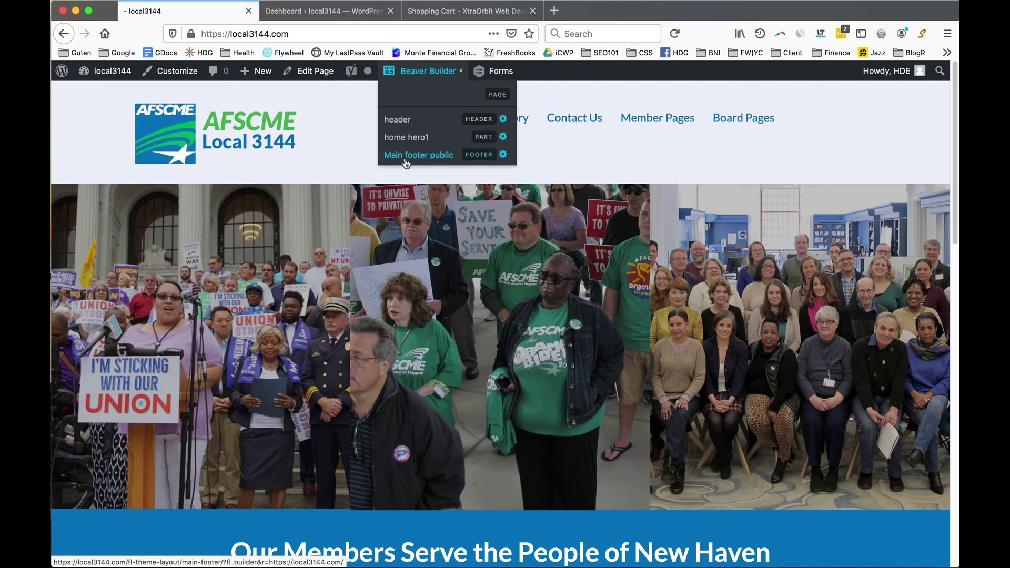
pyautogui.click(402, 142)
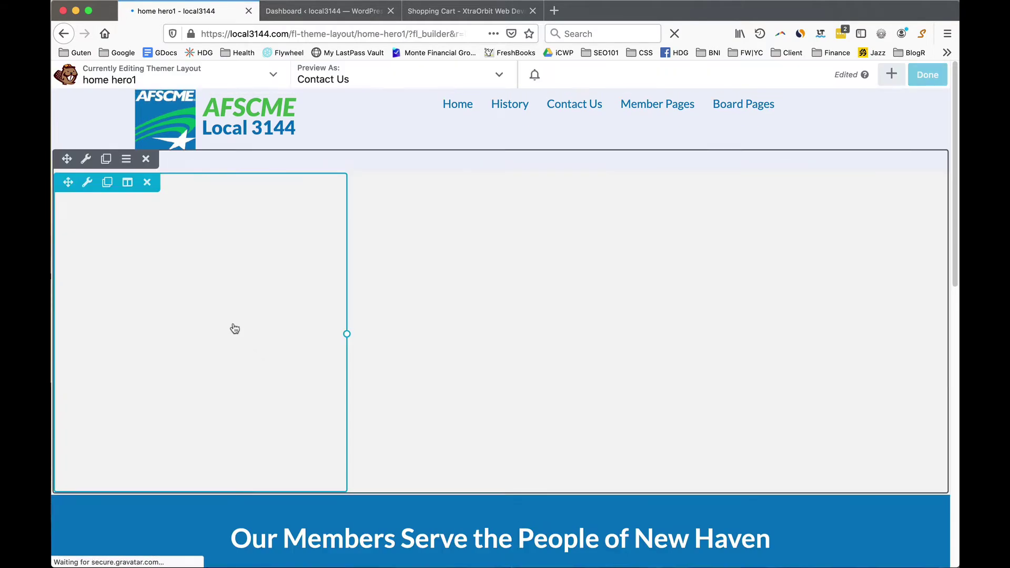
pyautogui.scroll(-1, 407, 315)
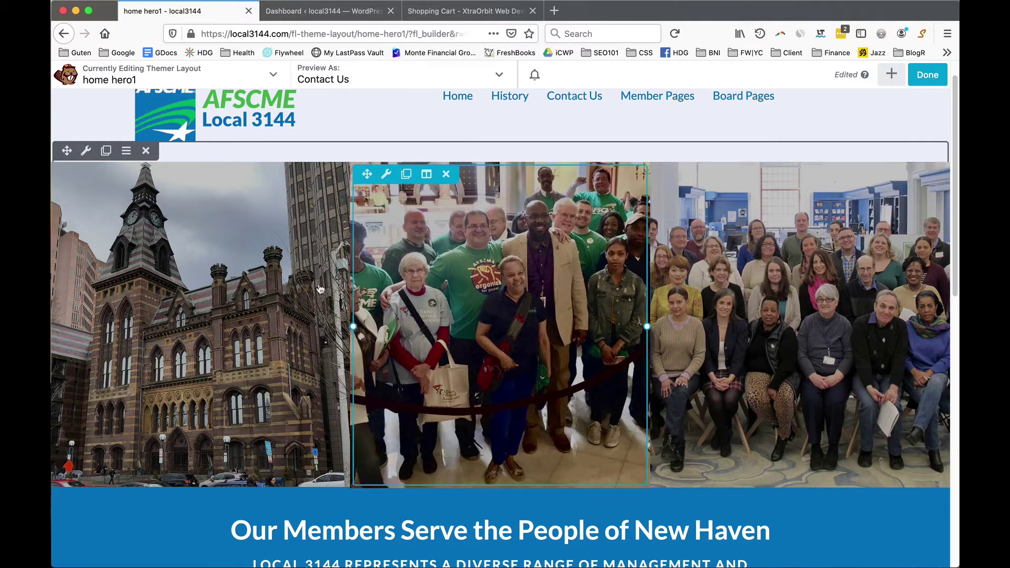
pyautogui.click(237, 284)
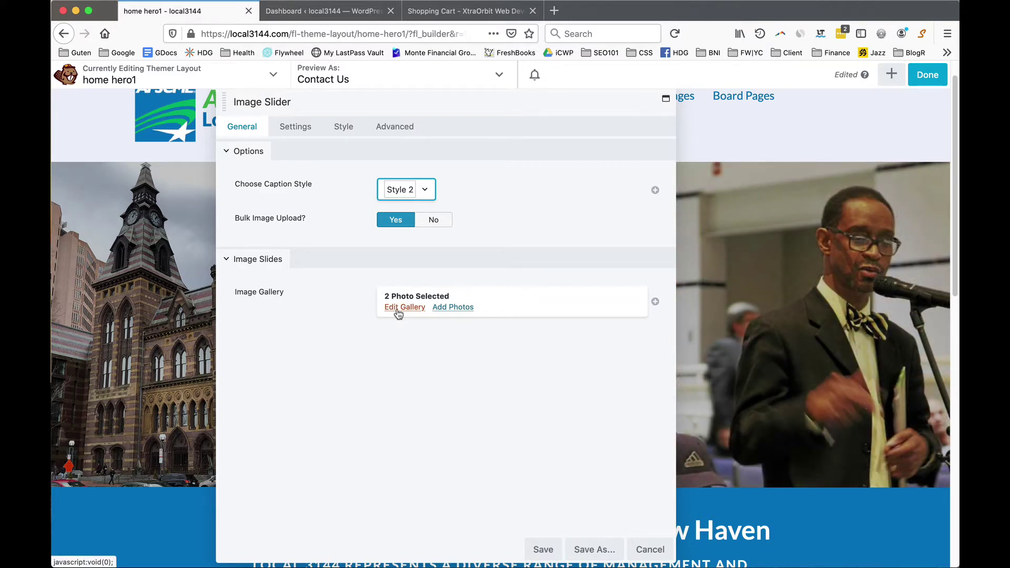
# - Inspect the first image slider's photo gallery and cancel out of it, and open and save the middle slider's settings
pyautogui.click(398, 311)
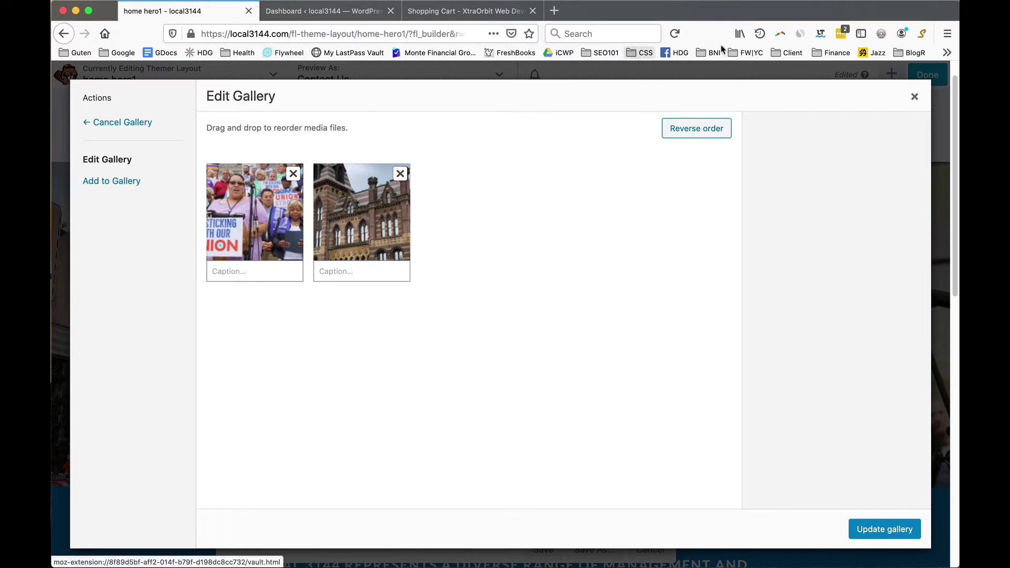
pyautogui.click(915, 98)
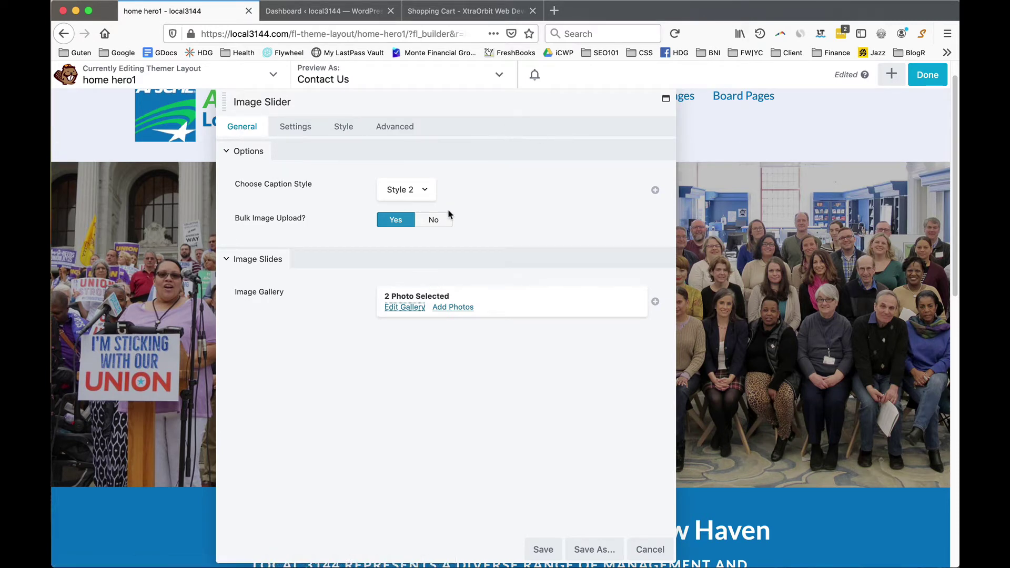
pyautogui.click(651, 550)
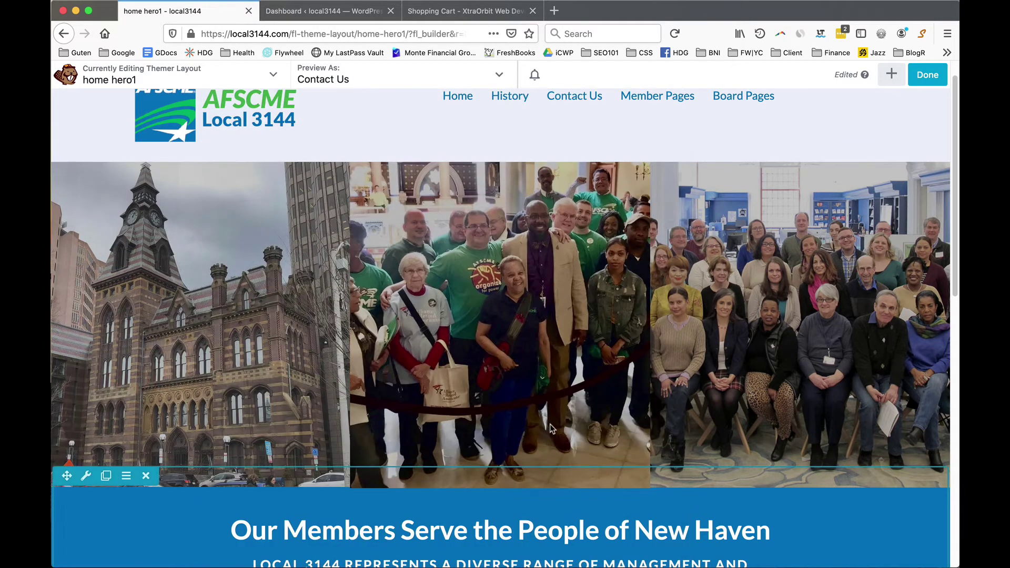
pyautogui.click(517, 325)
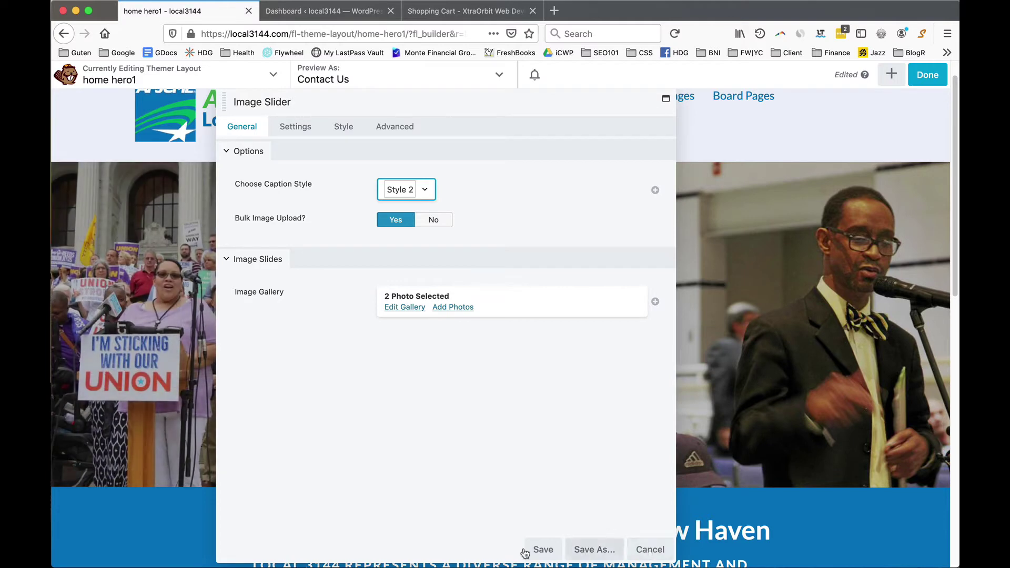
pyautogui.click(544, 550)
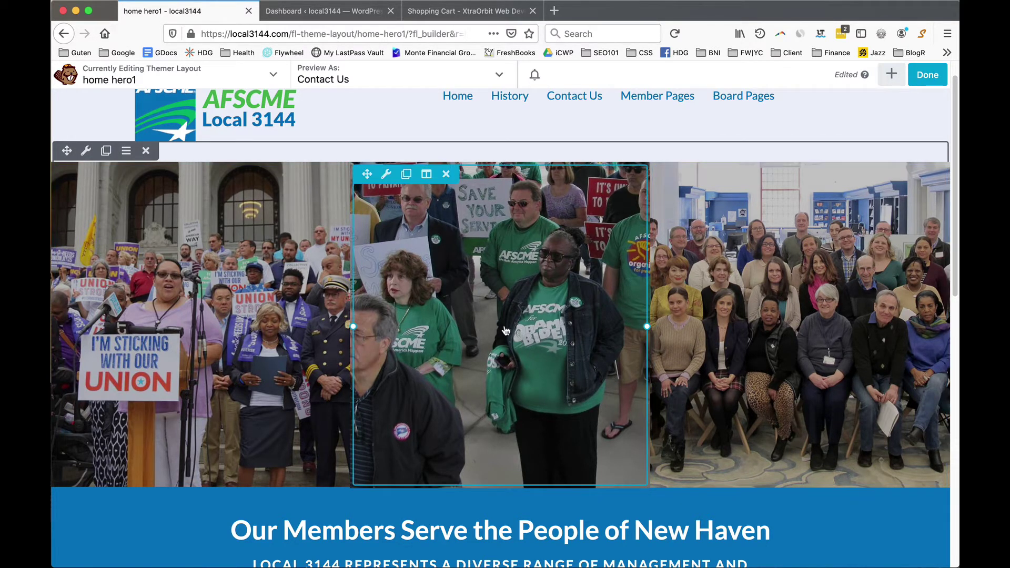
# - Open the settings of the "Our Members Serve the People of New Haven" heading and keep its HTML tag as h1
pyautogui.scroll(-3, 505, 331)
pyautogui.scroll(3, 505, 331)
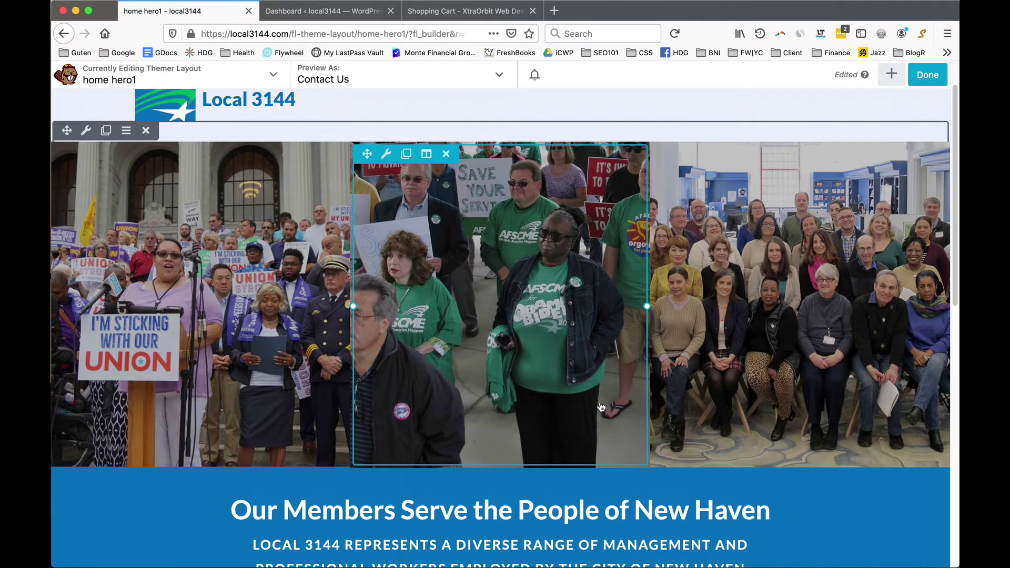
pyautogui.scroll(-2, 679, 447)
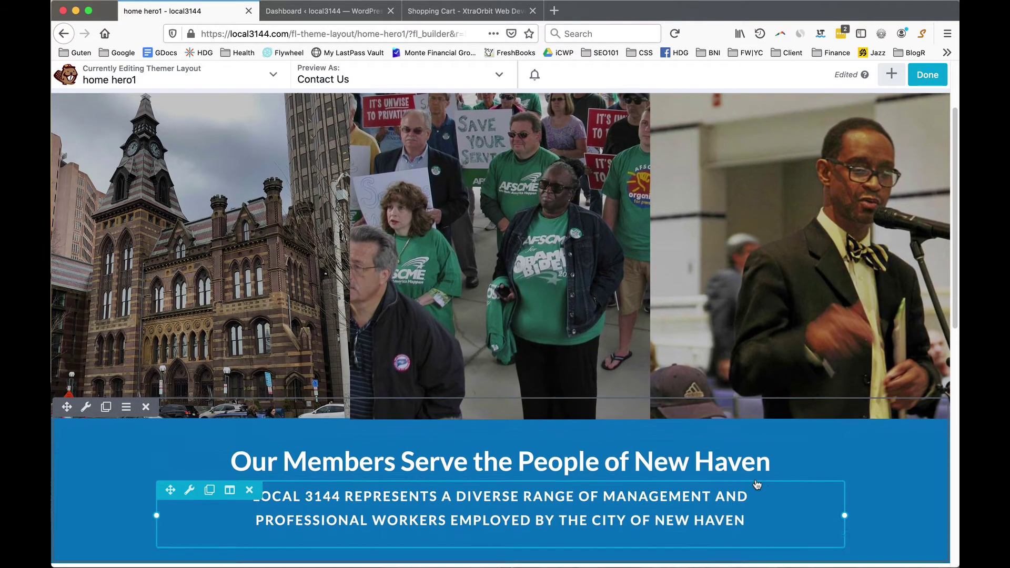
pyautogui.click(371, 464)
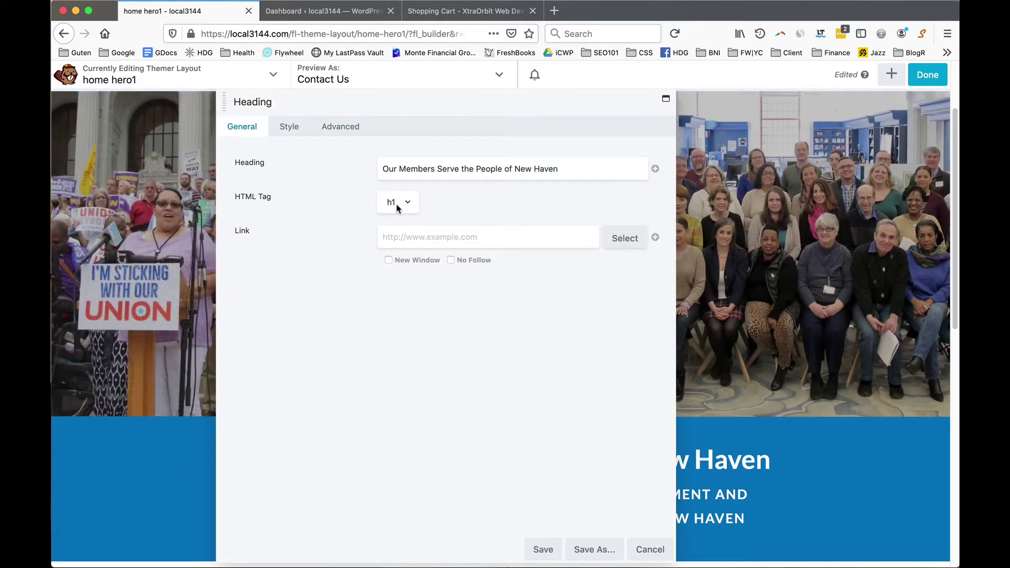
pyautogui.click(409, 203)
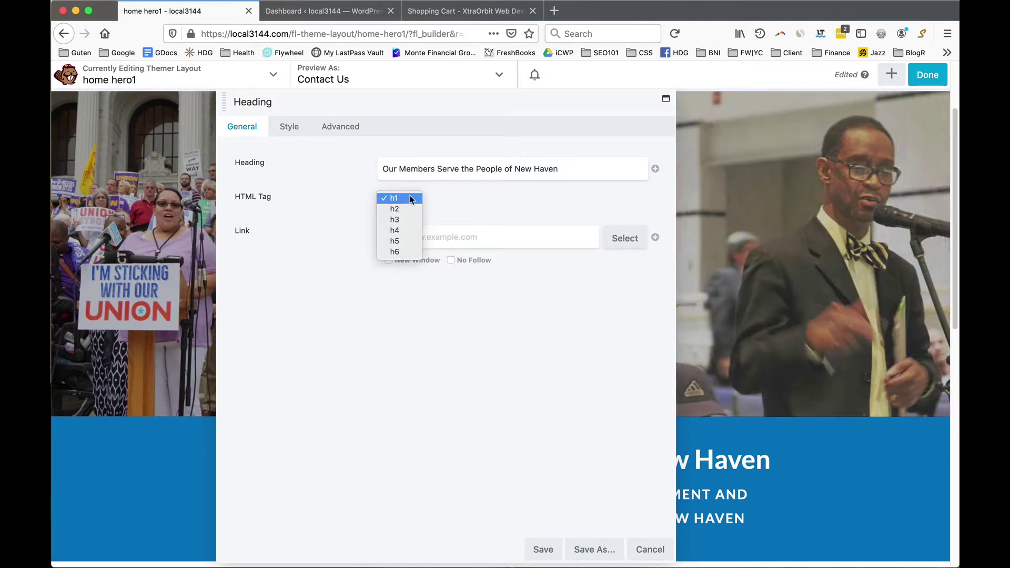
pyautogui.click(411, 200)
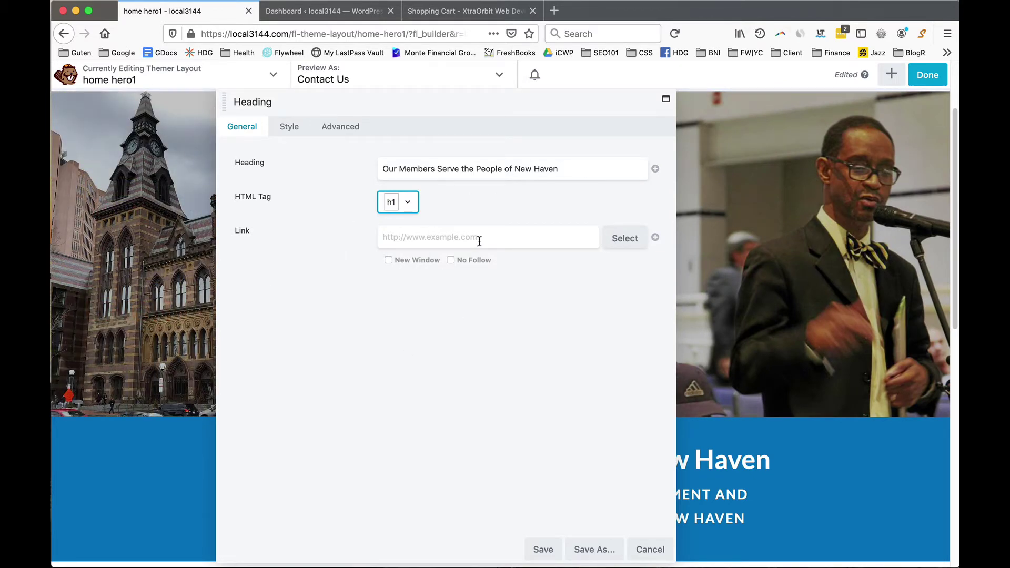
pyautogui.click(386, 310)
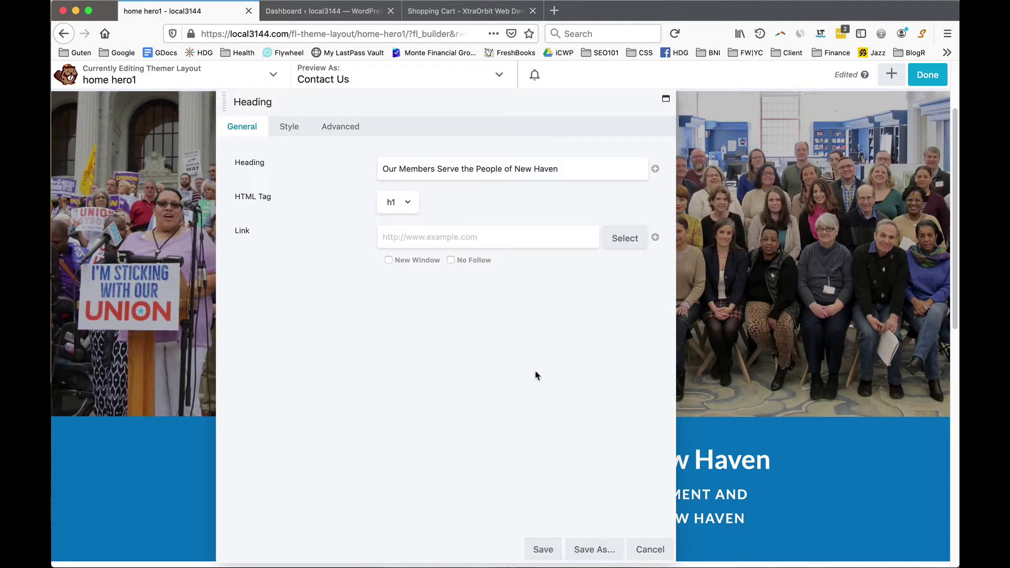
# - Try left alignment in the heading's font style settings and restore the center alignment
pyautogui.moveTo(361, 105); pyautogui.dragTo(600, 108)
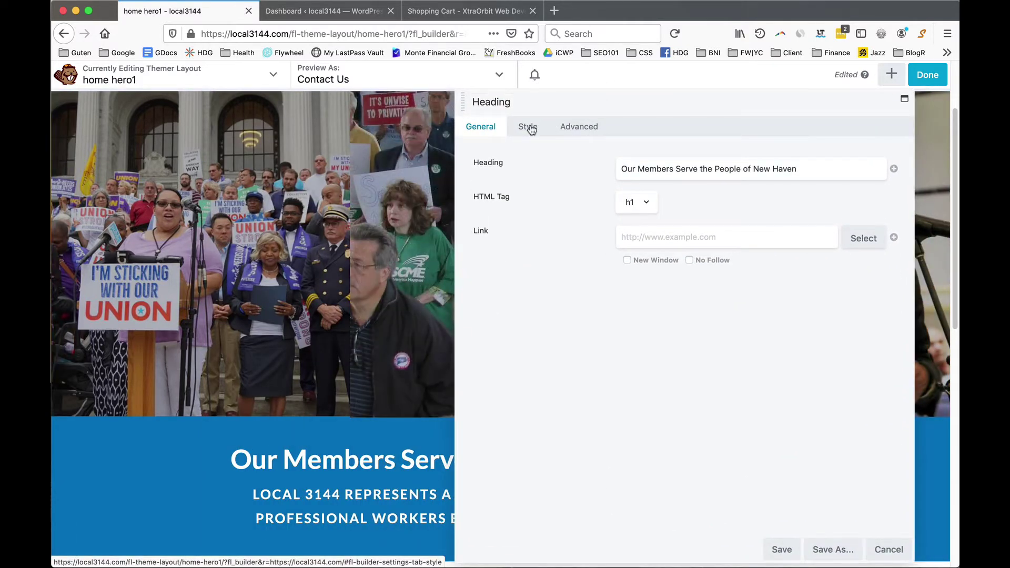
pyautogui.click(529, 127)
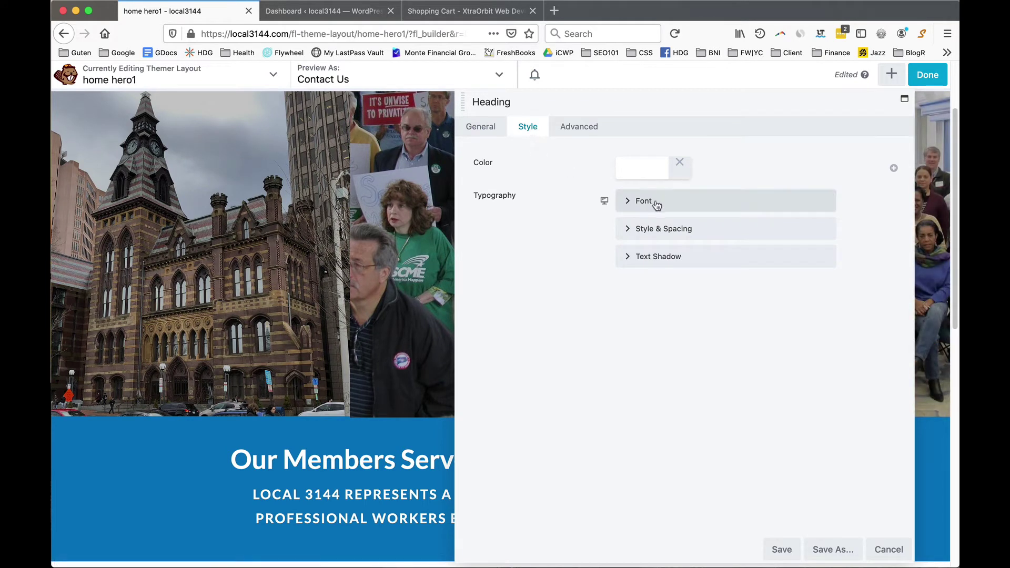
pyautogui.click(629, 202)
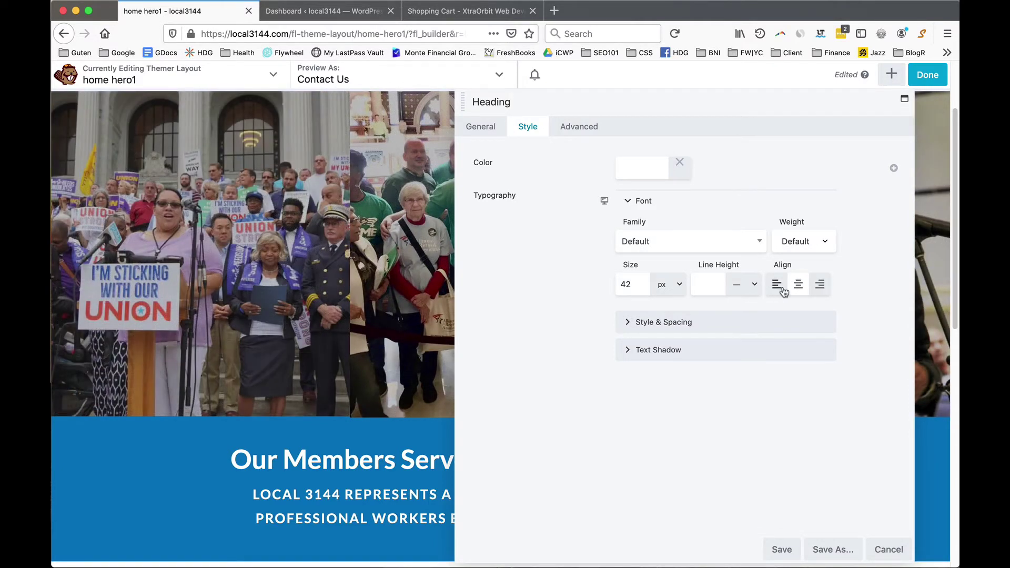
pyautogui.click(777, 287)
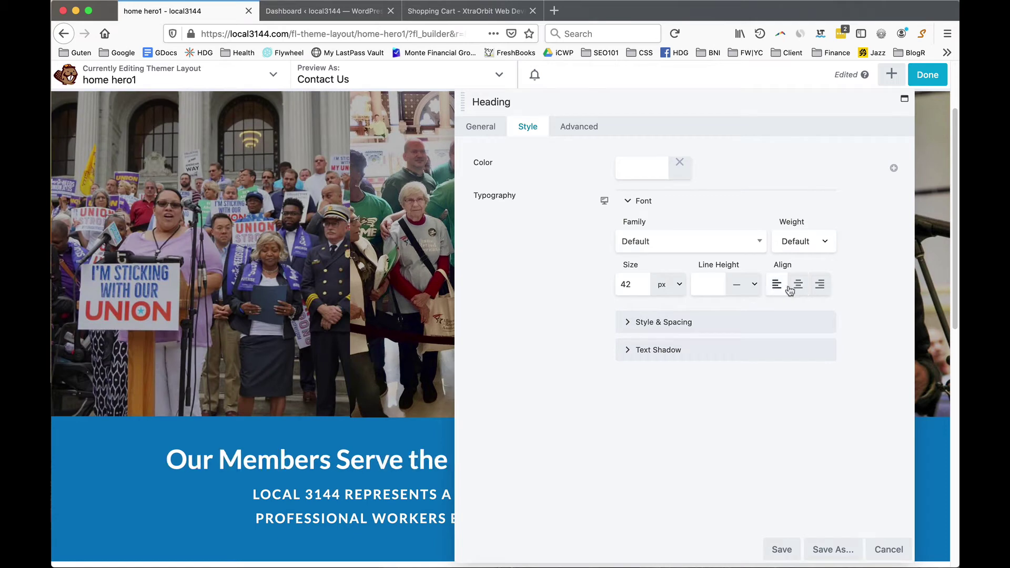
pyautogui.click(800, 287)
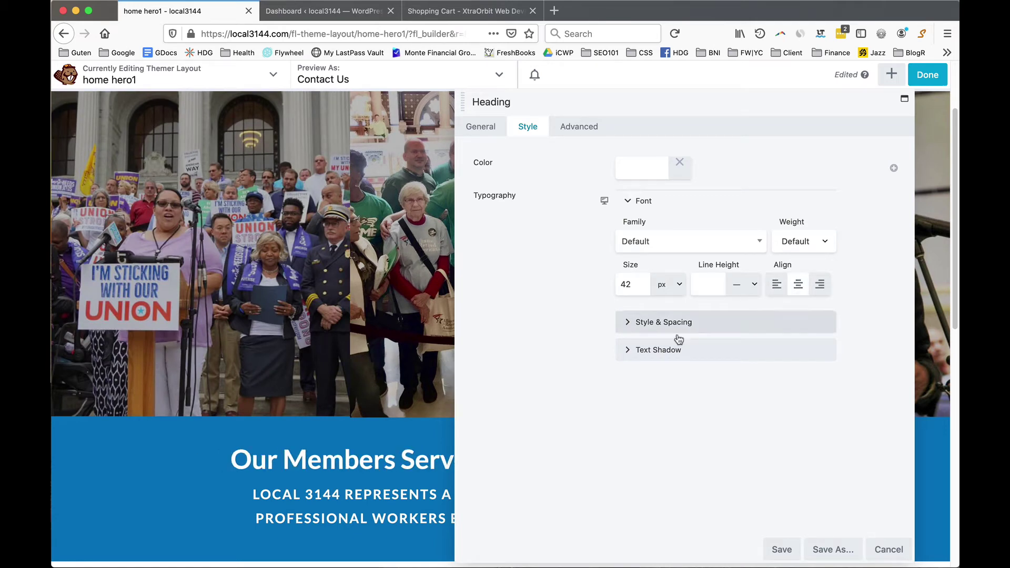
# - Review the heading's tablet and phone typography settings, return to the desktop view and cancel the heading's settings
pyautogui.click(605, 202)
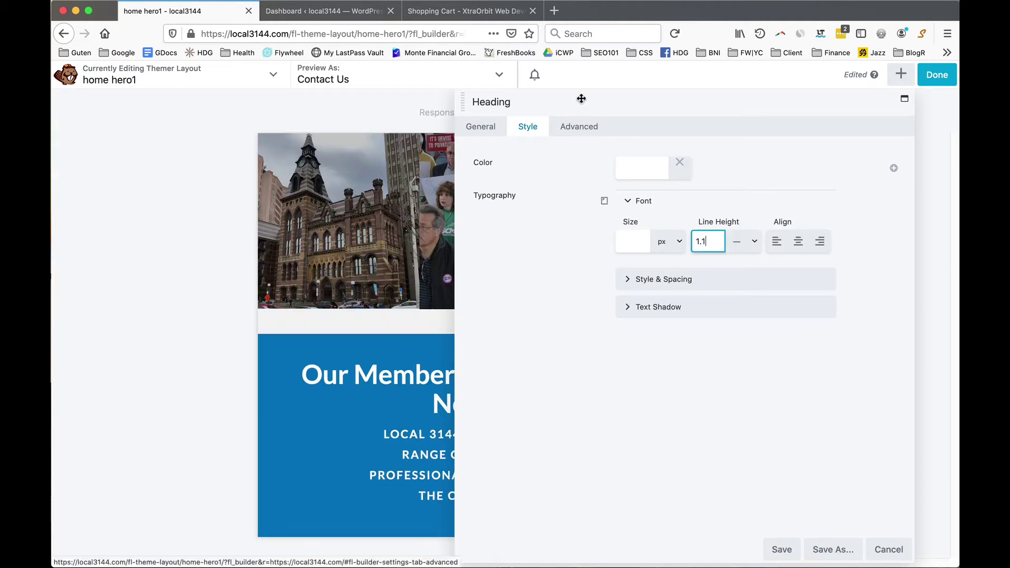
pyautogui.moveTo(594, 104); pyautogui.dragTo(681, 102)
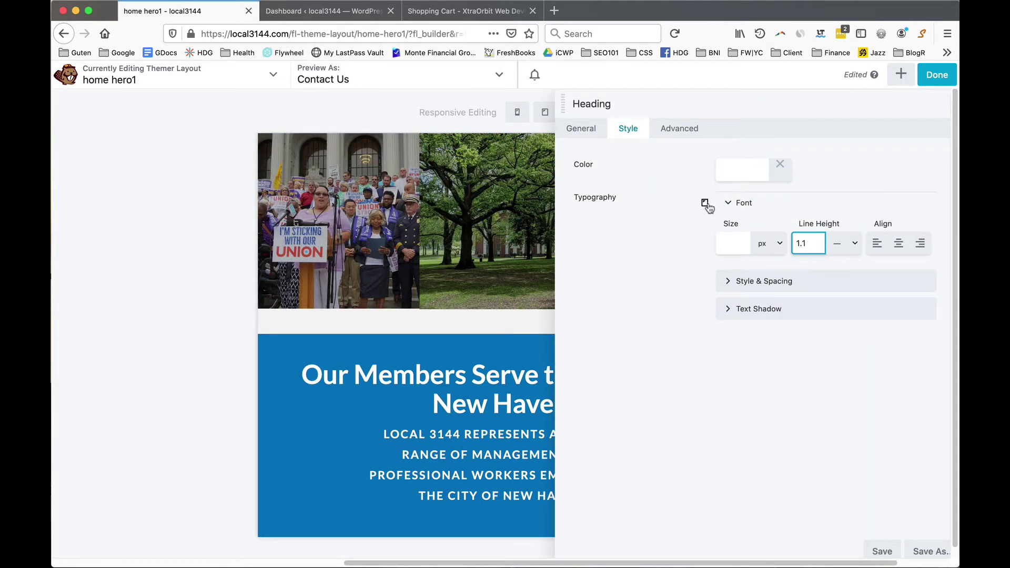
pyautogui.click(707, 205)
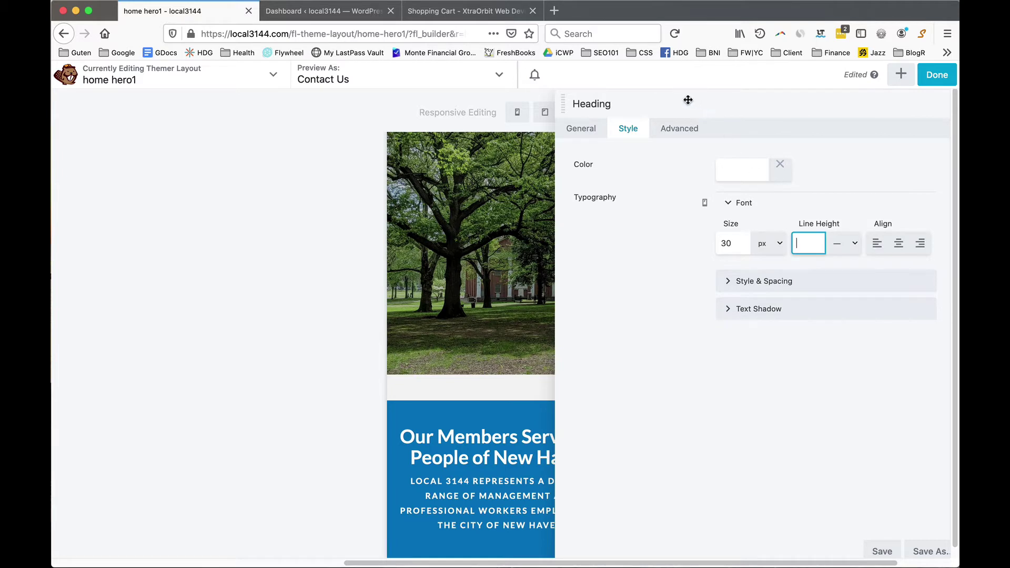
pyautogui.moveTo(689, 100); pyautogui.dragTo(365, 93)
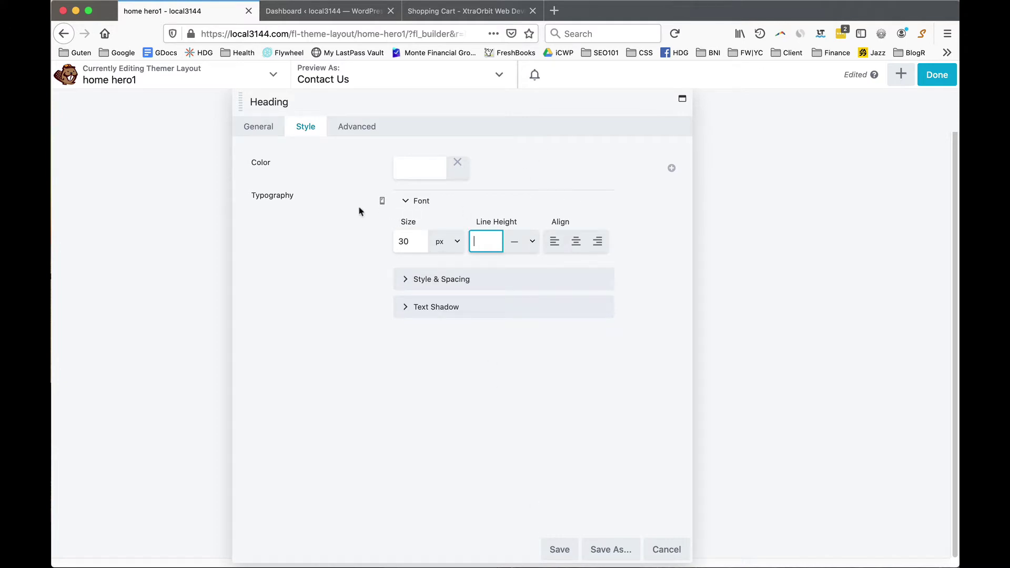
pyautogui.click(383, 203)
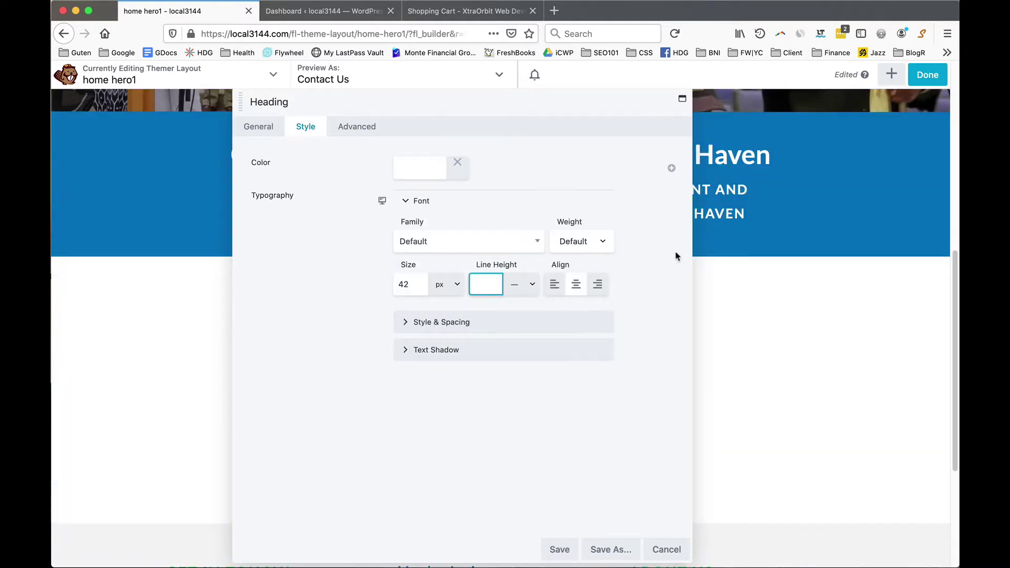
pyautogui.click(667, 551)
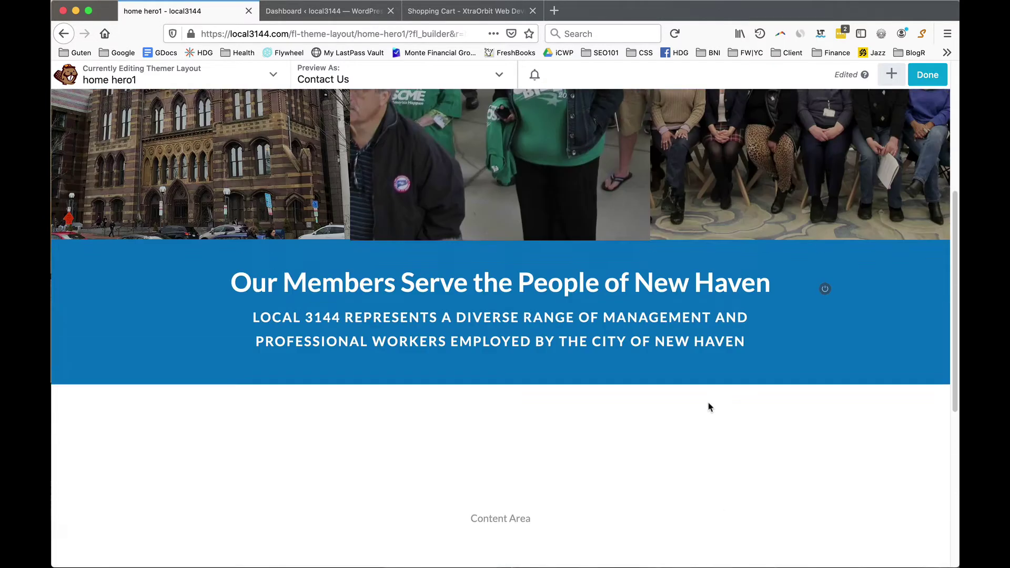
# - Discard the unpublished changes to the home hero1 layout and exit the editor
pyautogui.scroll(4, 711, 407)
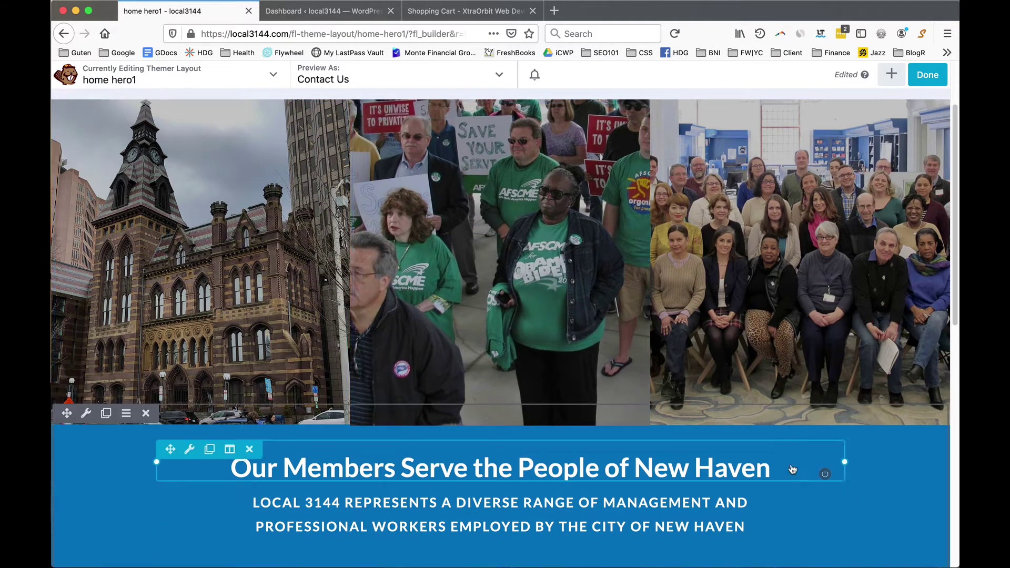
pyautogui.scroll(-3, 579, 518)
pyautogui.scroll(5, 579, 514)
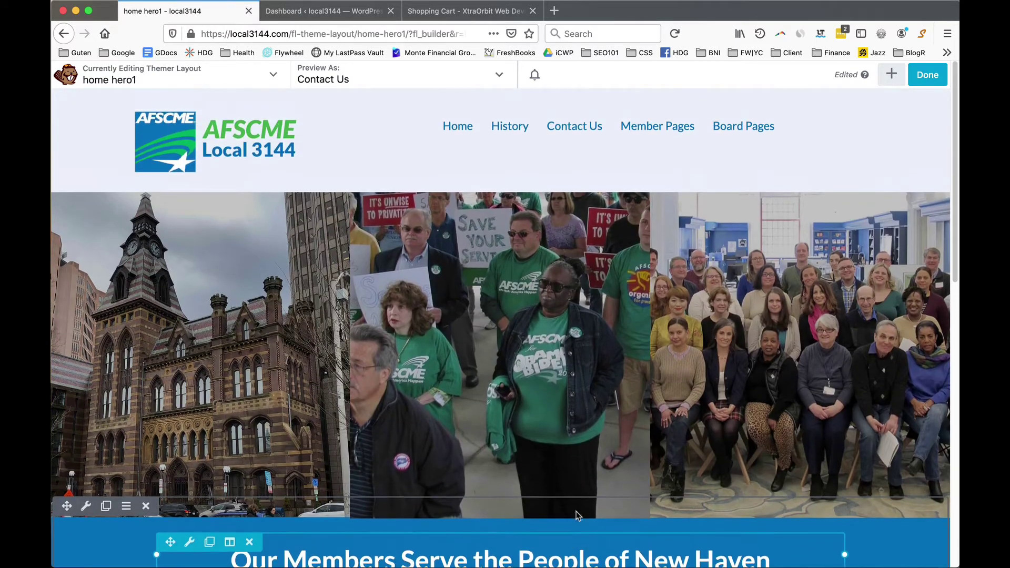
pyautogui.click(936, 79)
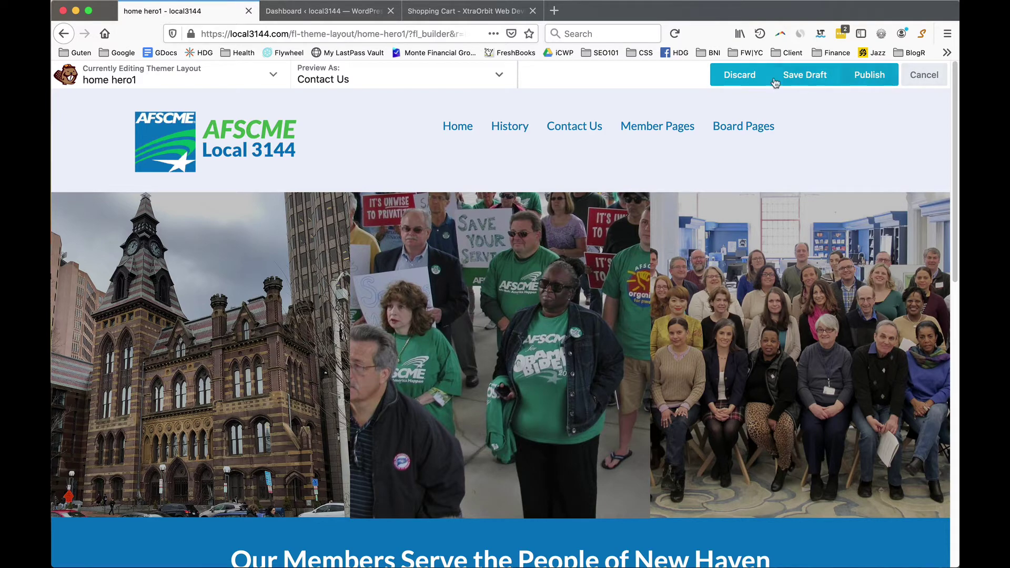
pyautogui.click(737, 76)
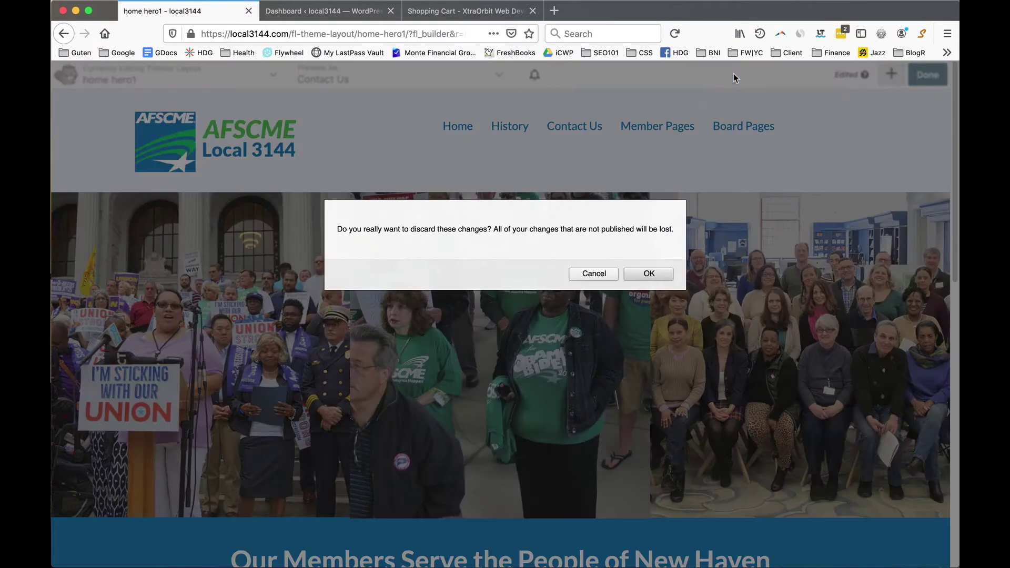
pyautogui.click(649, 275)
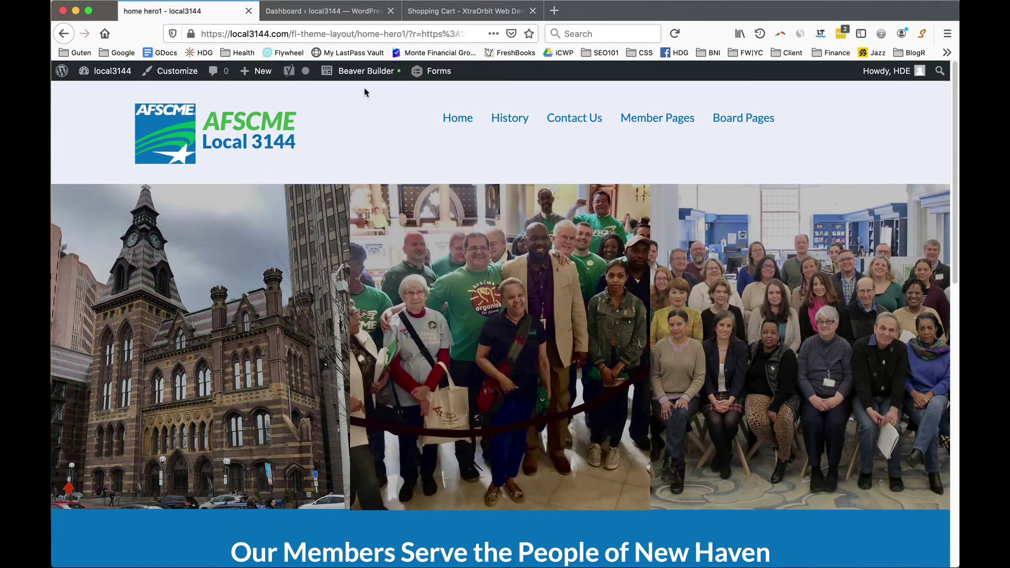
# - Reopen the home hero1 layout in Beaver Builder and leave the editor again by discarding the changes
pyautogui.click(368, 72)
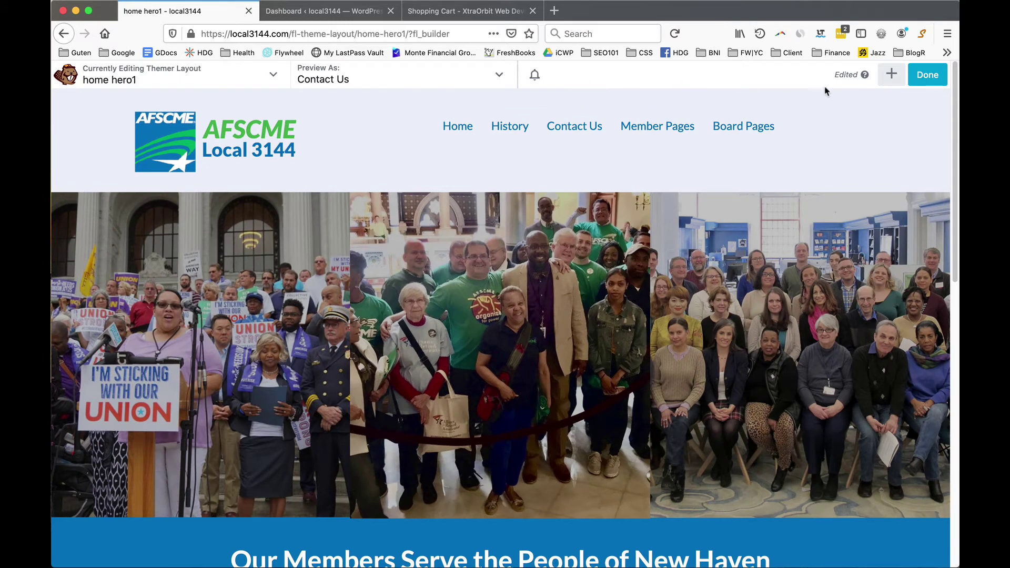
pyautogui.click(930, 75)
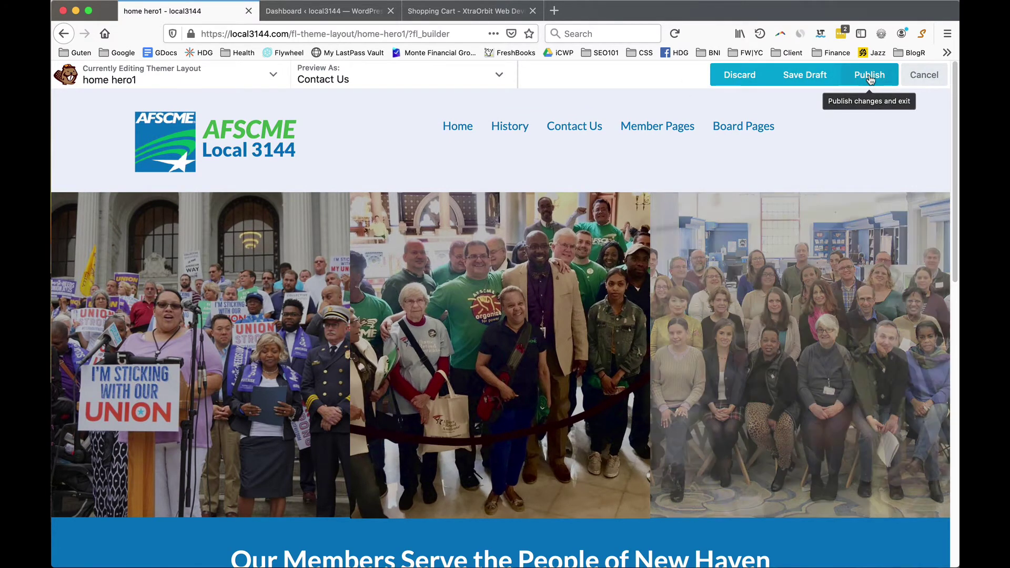
pyautogui.click(750, 80)
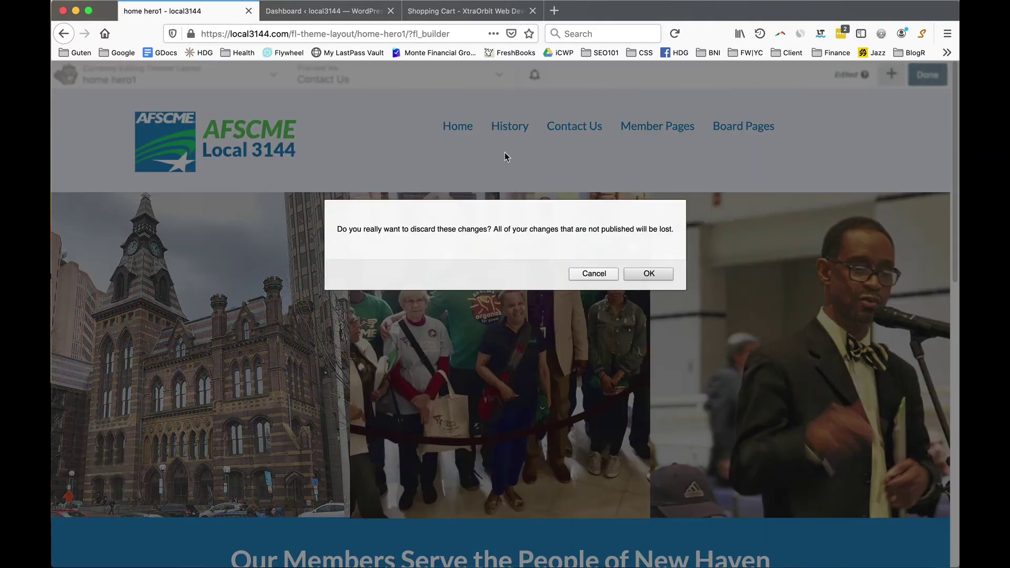
pyautogui.click(646, 274)
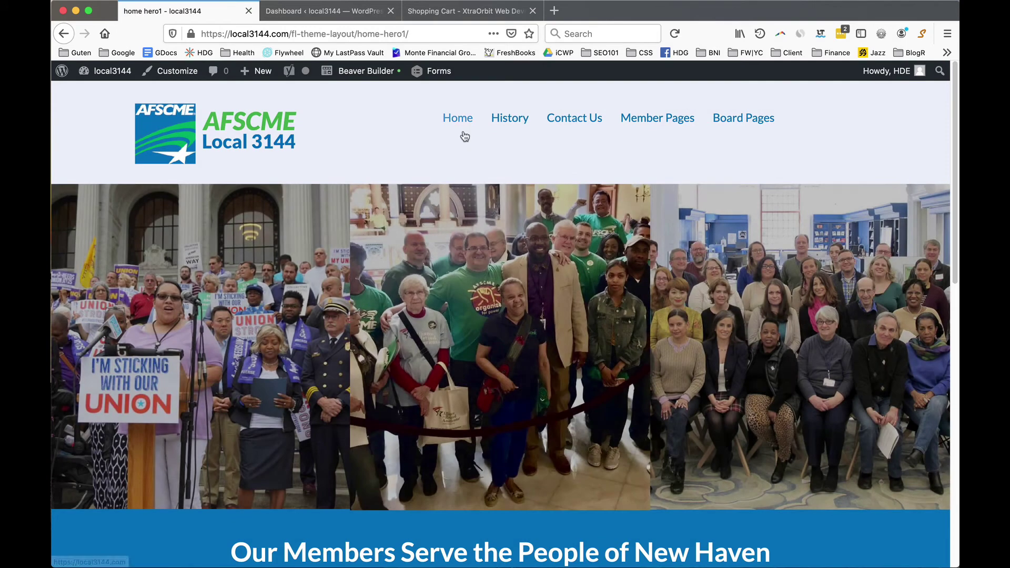
# - Go to the site's home page and look over the main navigation menu and its submenus
pyautogui.click(458, 118)
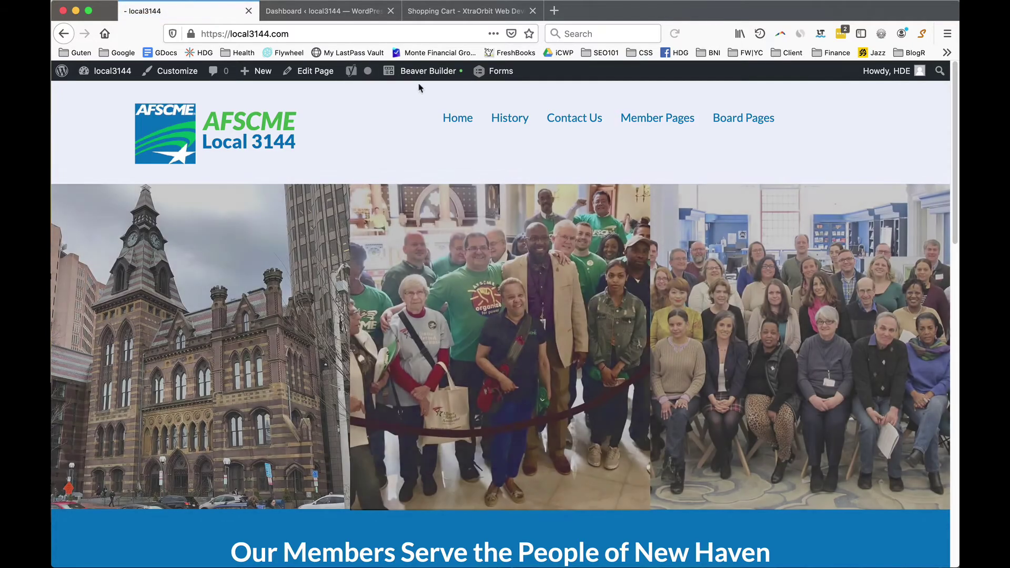
pyautogui.moveTo(409, 72)
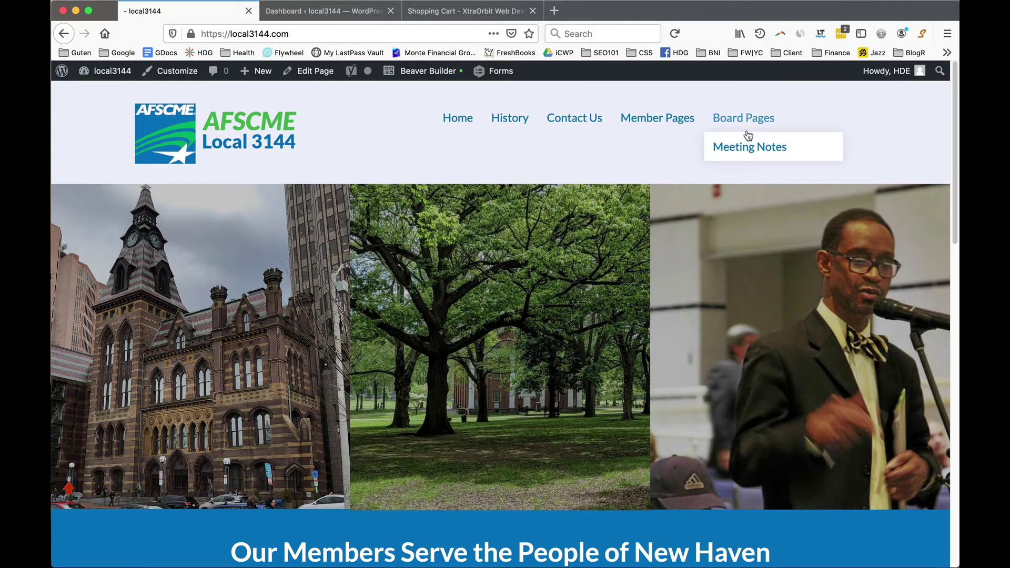
pyautogui.moveTo(614, 132)
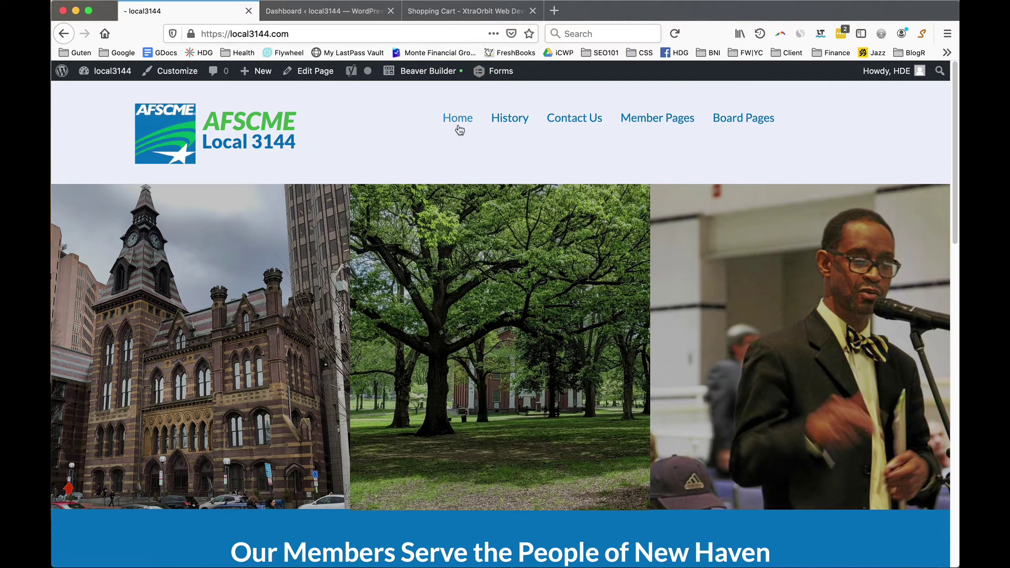
pyautogui.moveTo(767, 120)
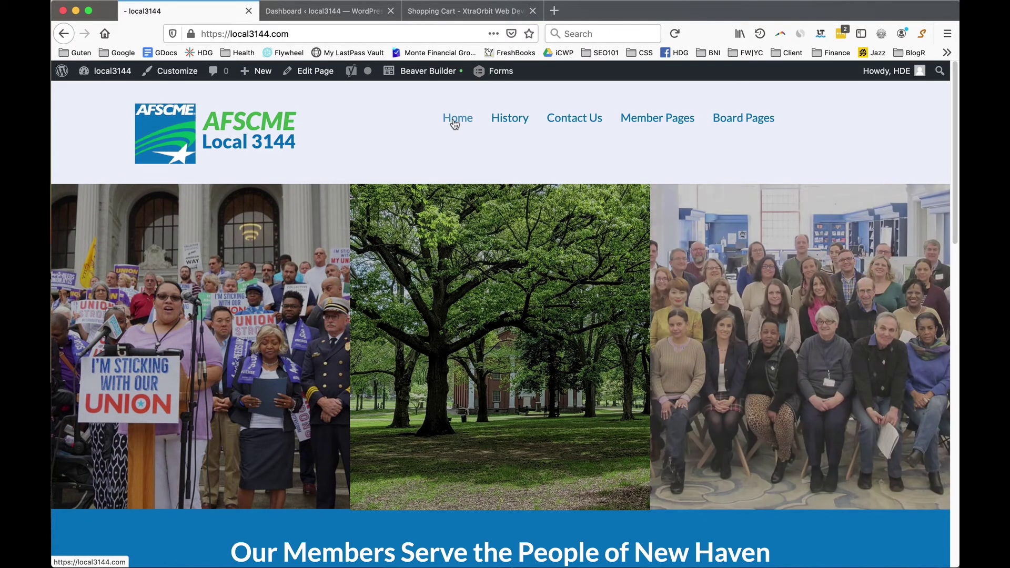
# - Open the header layout in Beaver Builder, review the Member Login button's style and advanced visibility settings, and cancel its settings
pyautogui.moveTo(429, 71)
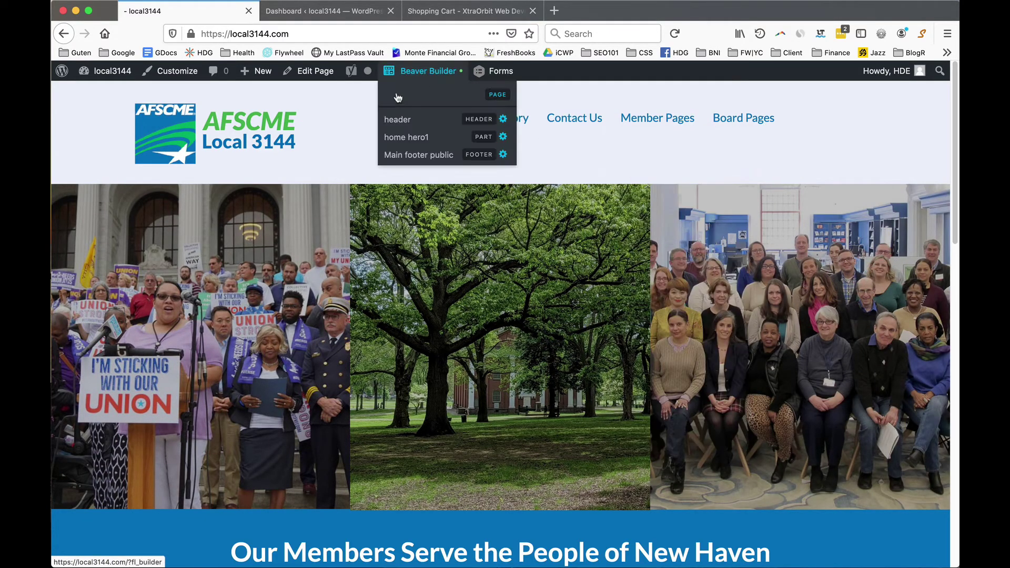
pyautogui.click(407, 124)
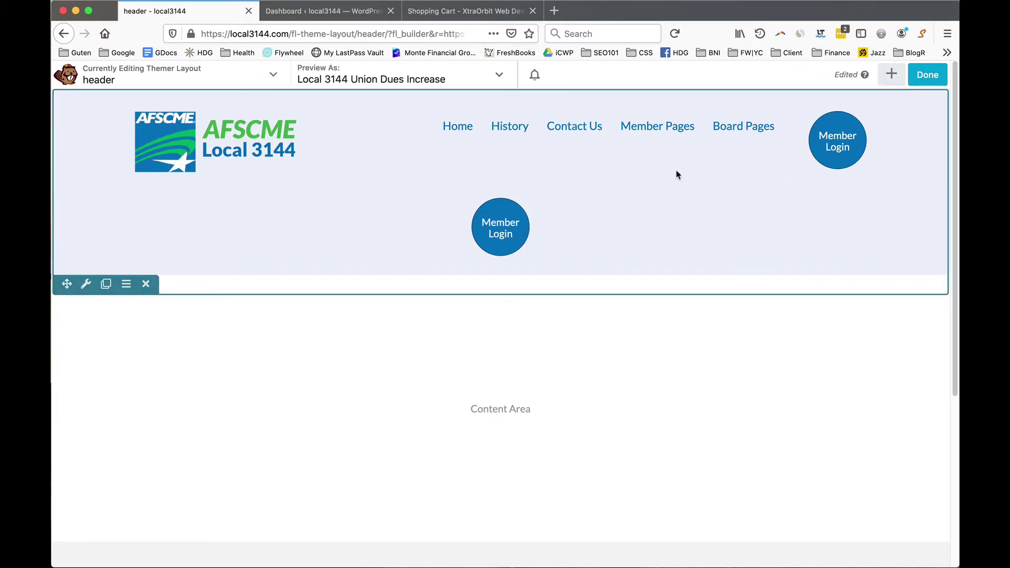
pyautogui.click(849, 163)
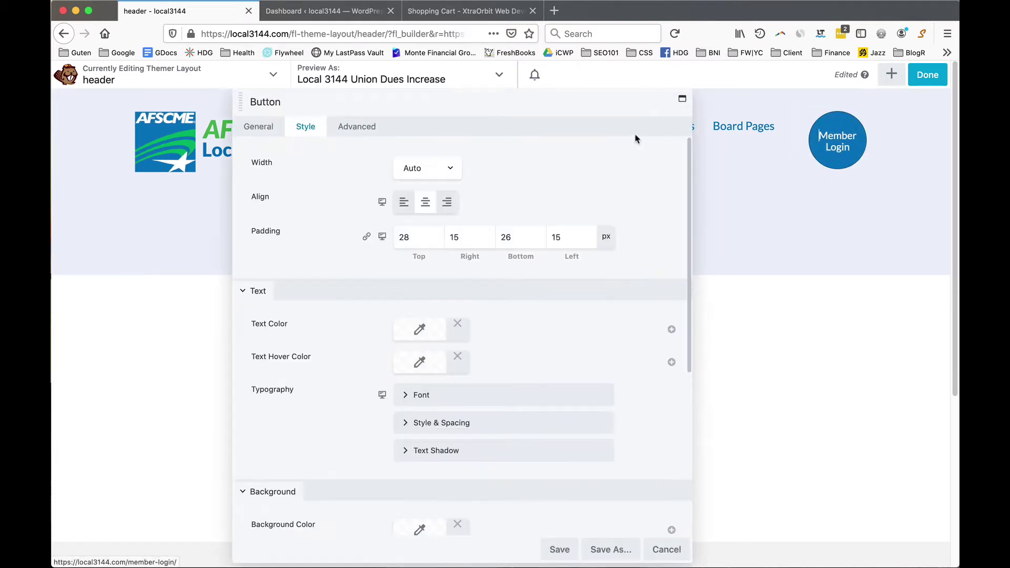
pyautogui.click(360, 128)
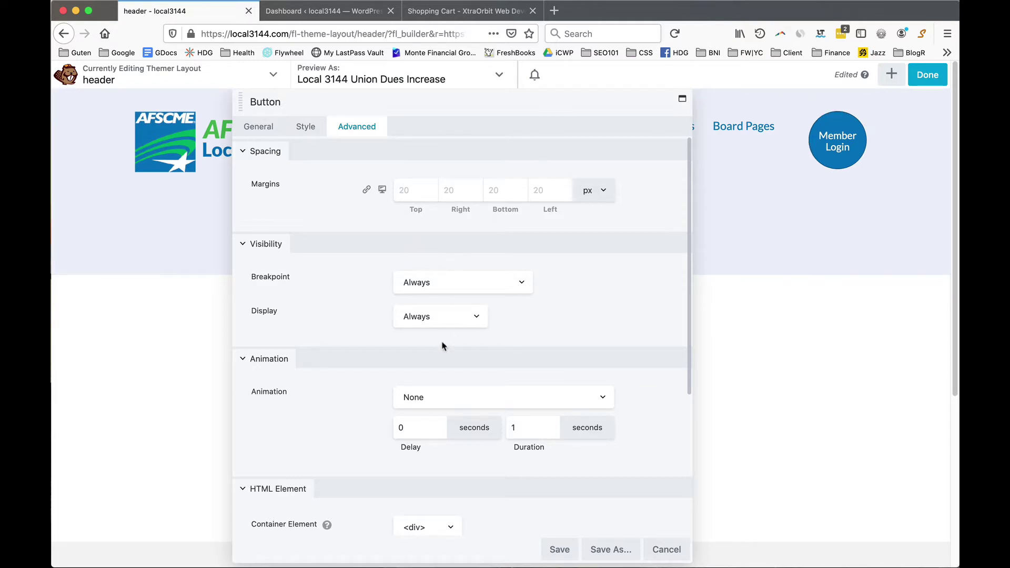
pyautogui.click(668, 550)
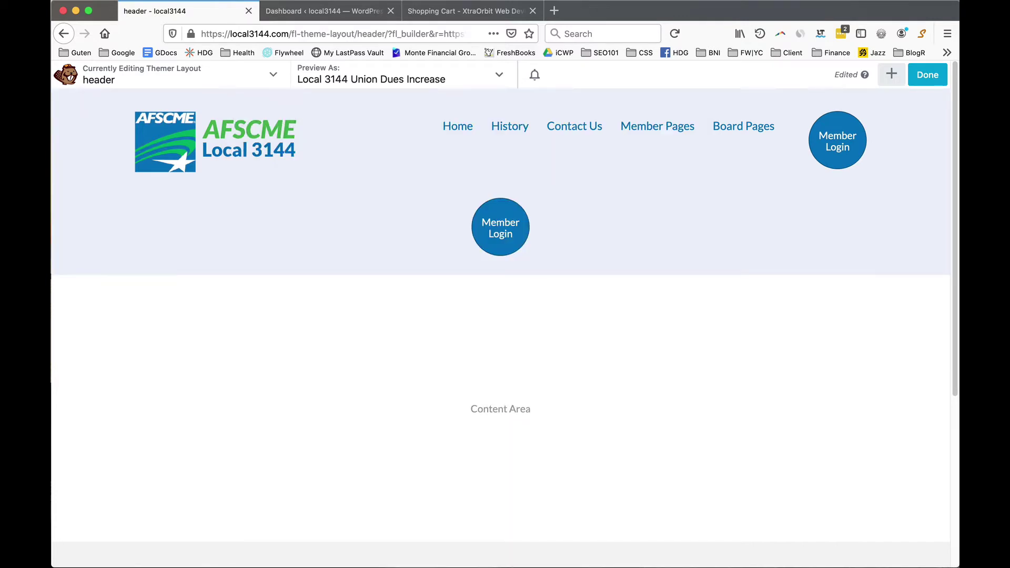
# - Discard the unpublished changes to the header layout, exit the editor and look over the resulting page
pyautogui.click(919, 79)
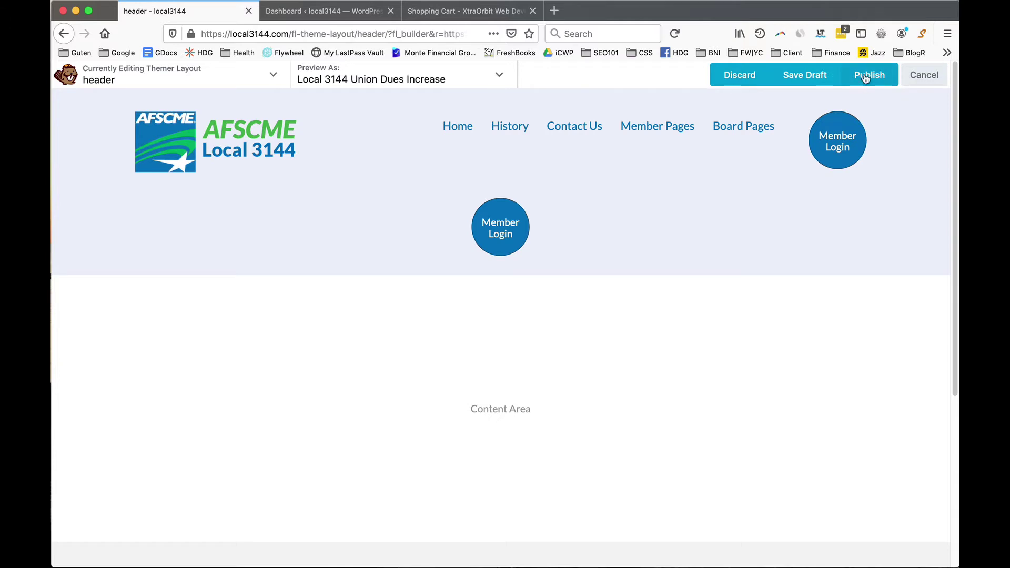
pyautogui.click(747, 74)
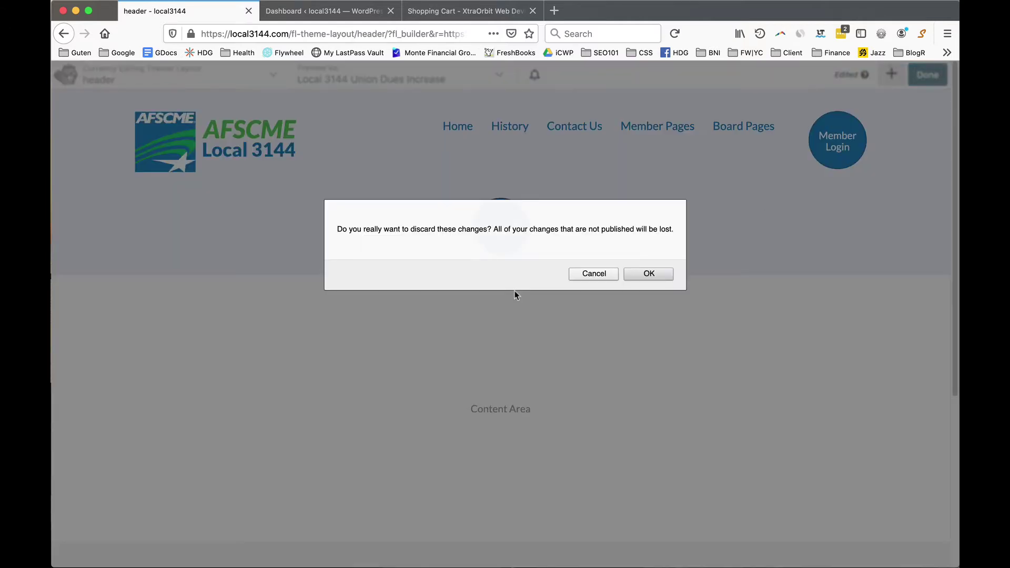
pyautogui.click(651, 275)
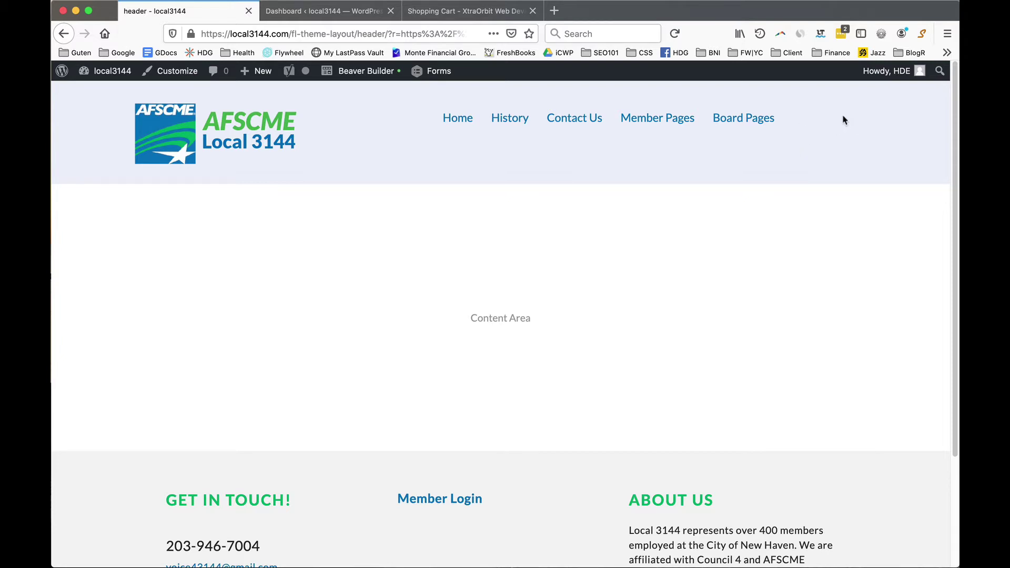
pyautogui.scroll(-5, 558, 264)
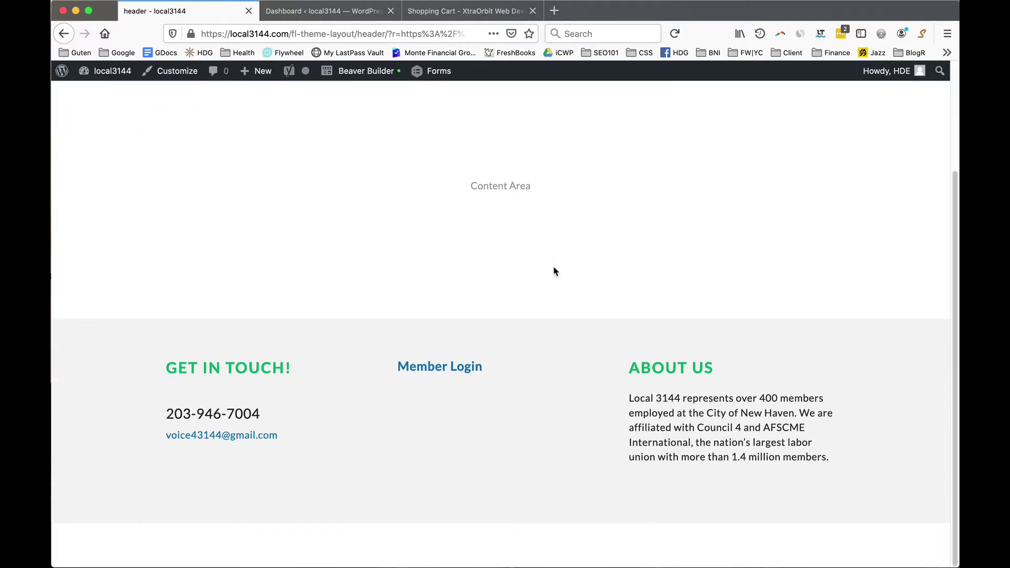
pyautogui.scroll(5, 555, 271)
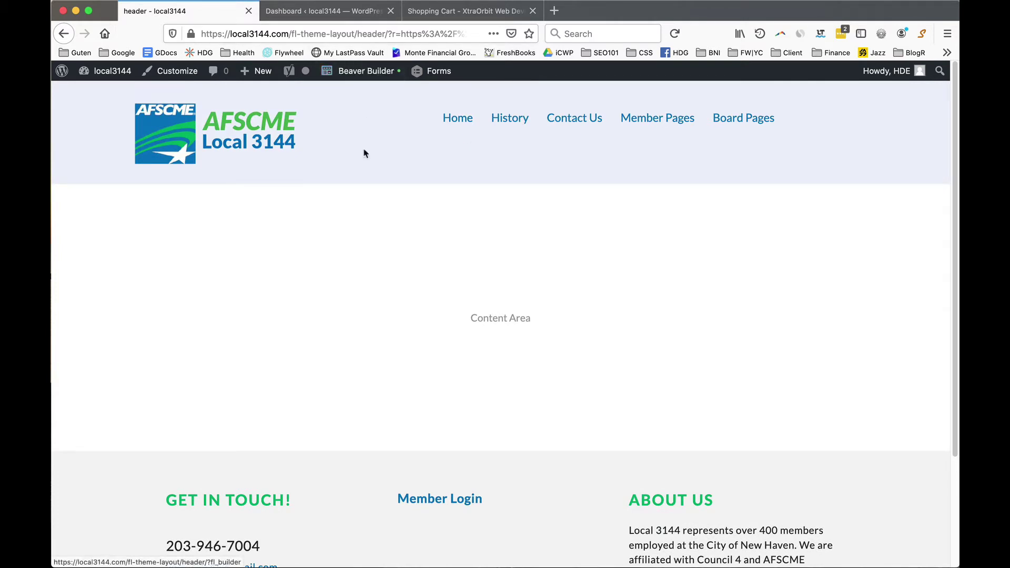
# - Return to the home page, open the Main footer public layout in Beaver Builder and publish it
pyautogui.click(459, 125)
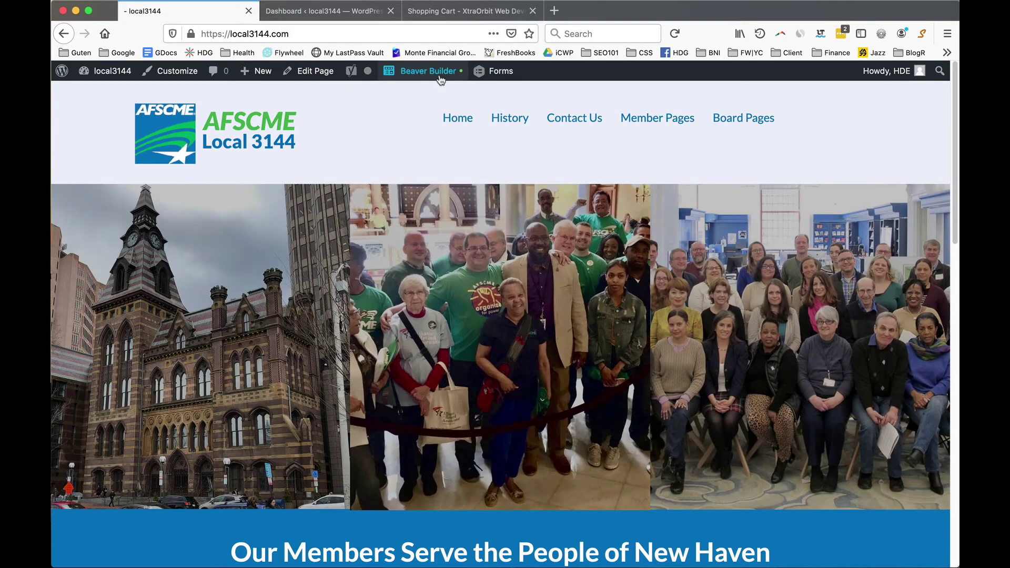
pyautogui.moveTo(429, 71)
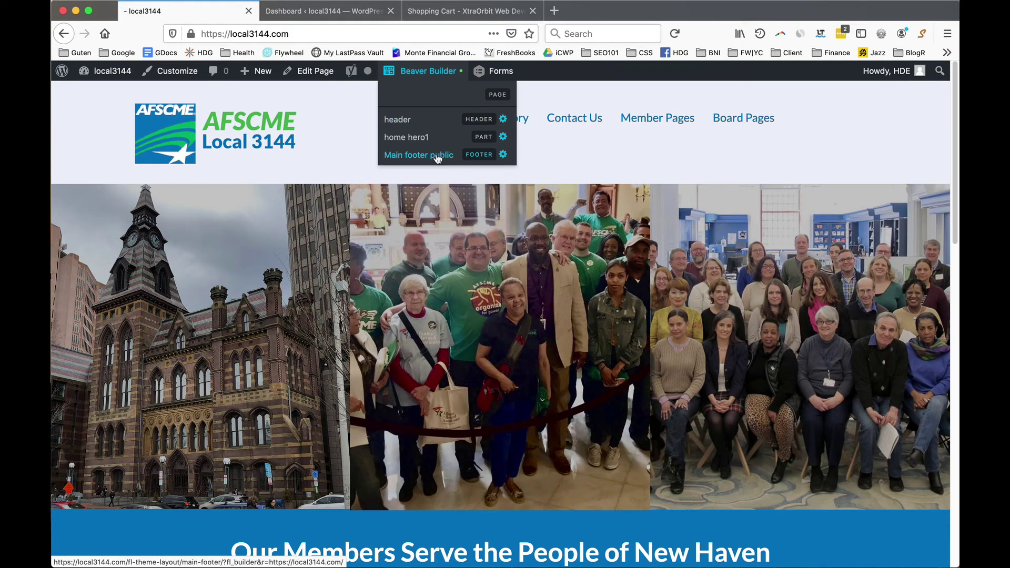
pyautogui.click(437, 156)
pyautogui.scroll(-5, 433, 279)
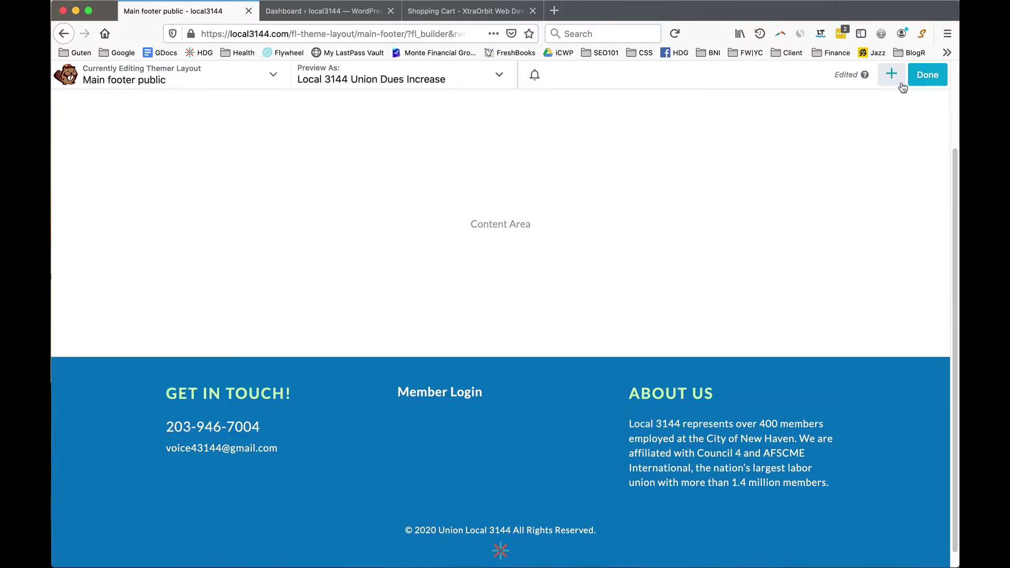
pyautogui.click(930, 77)
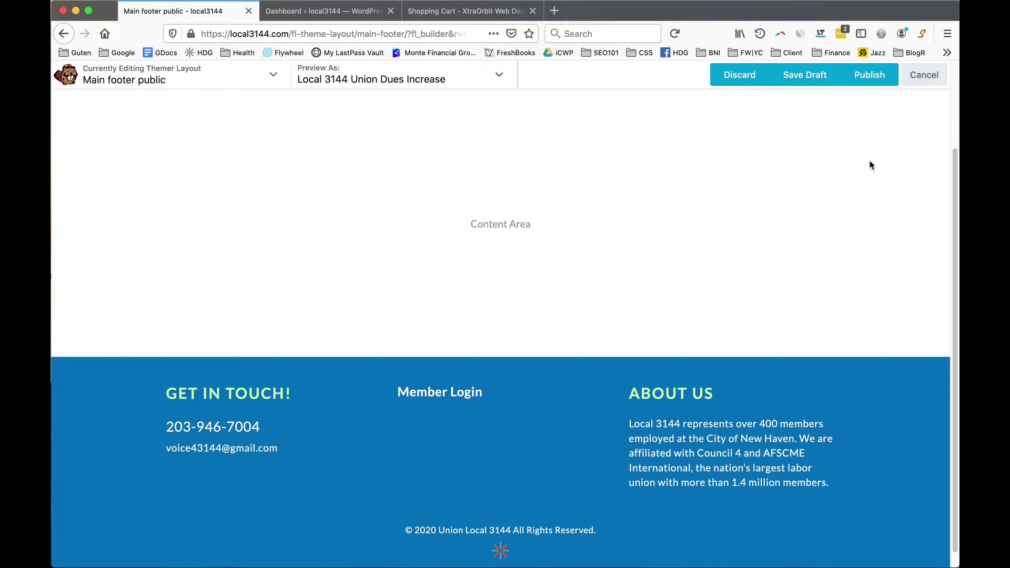
pyautogui.click(875, 77)
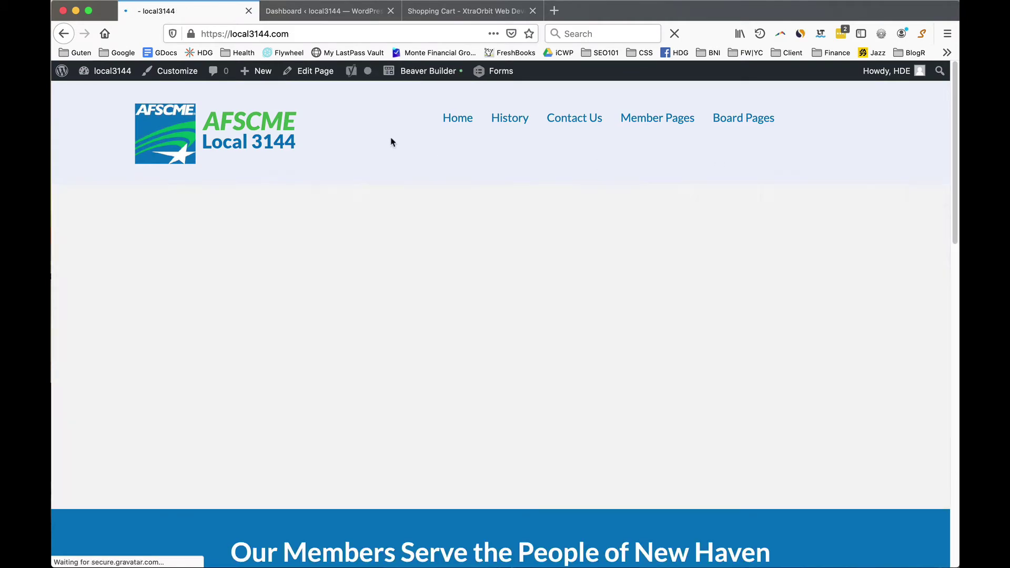
# - Look over the home page, go to the site's History page and open that page in Beaver Builder
pyautogui.scroll(-8, 561, 230)
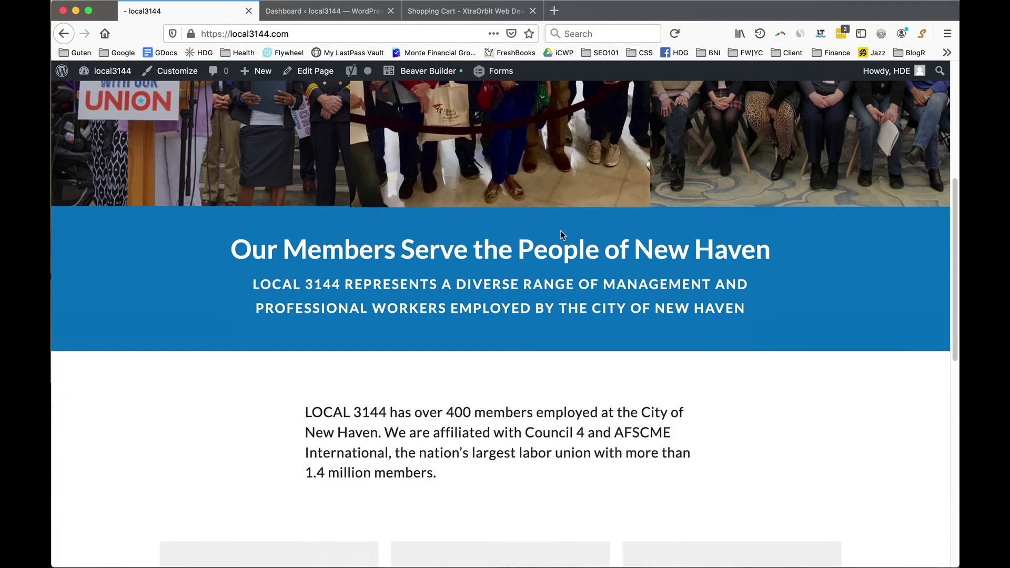
pyautogui.scroll(8, 560, 230)
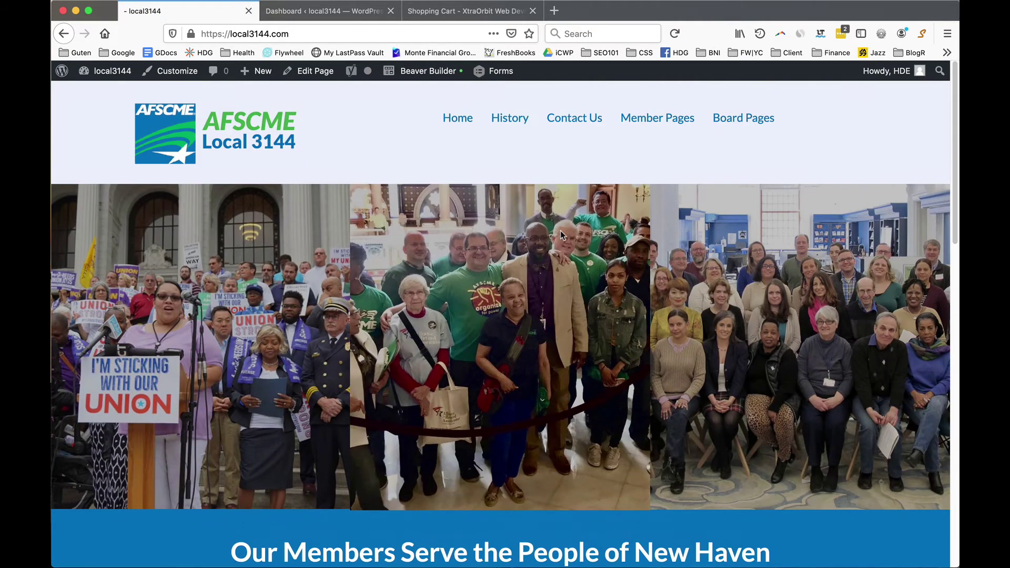
pyautogui.click(516, 120)
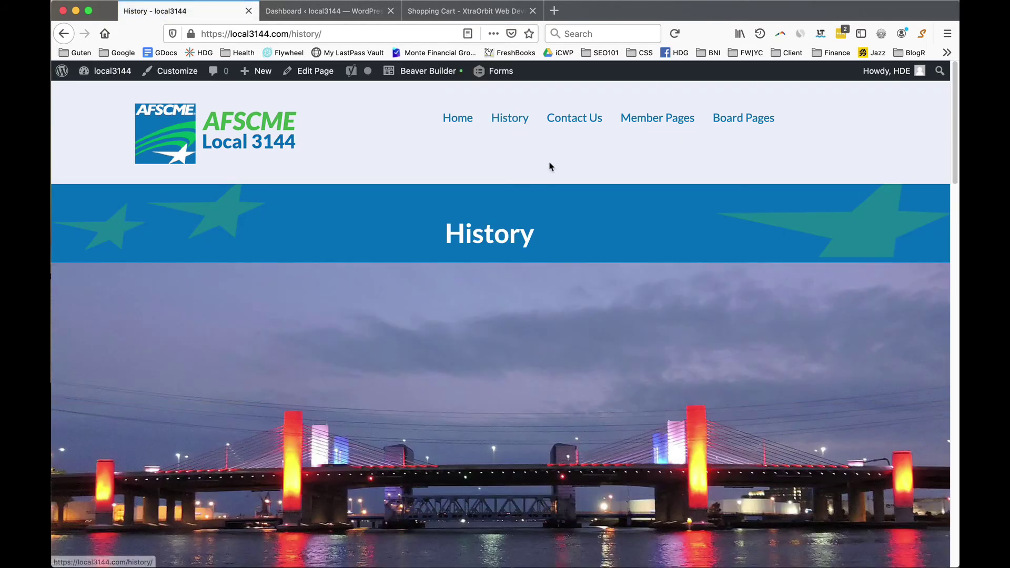
pyautogui.scroll(-1, 549, 167)
pyautogui.scroll(1, 545, 166)
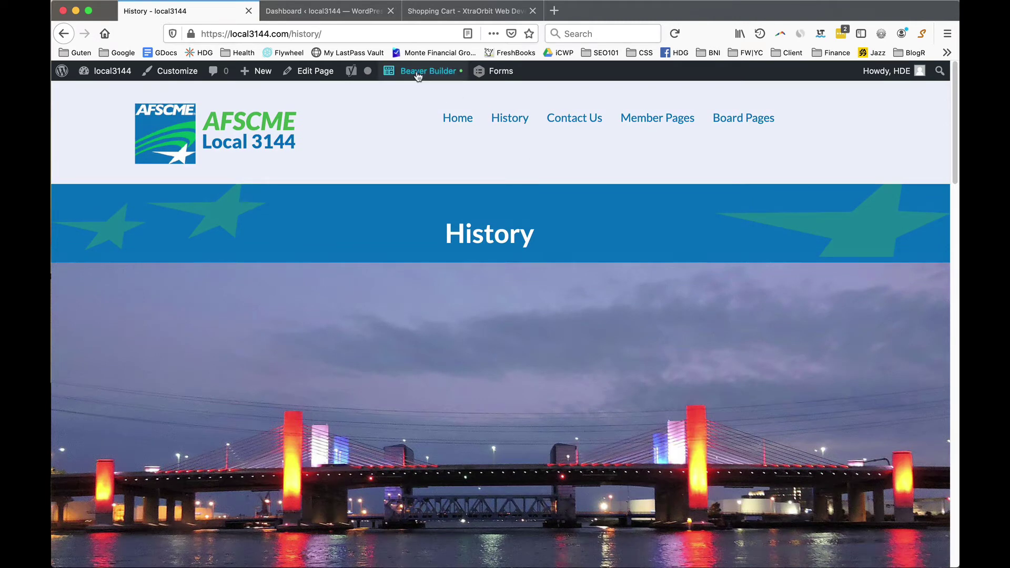
pyautogui.moveTo(418, 73)
pyautogui.click(410, 97)
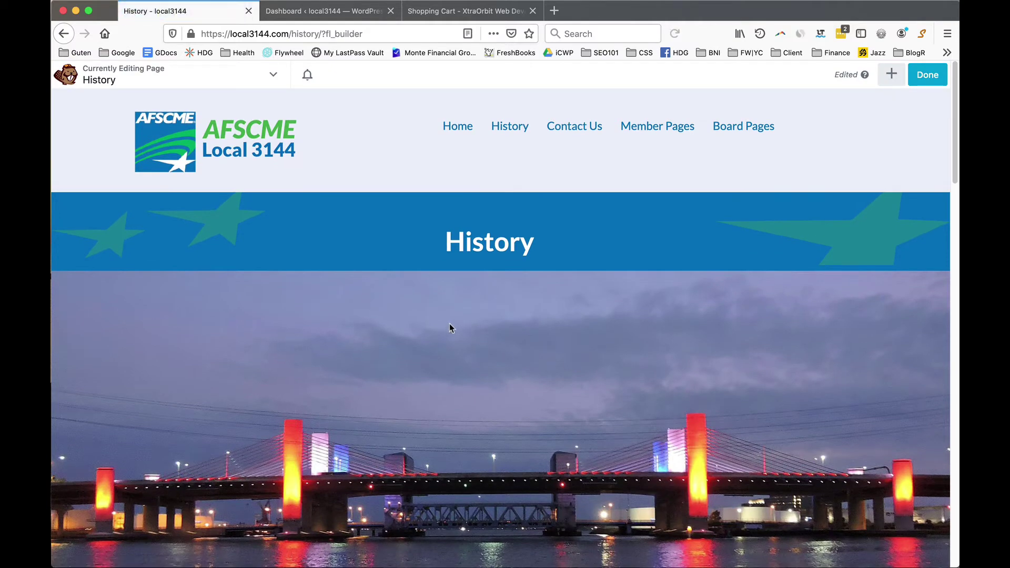
# - Examine the rows and modules of the History page, from the title banner and bridge photo down to the body text
pyautogui.moveTo(392, 261)
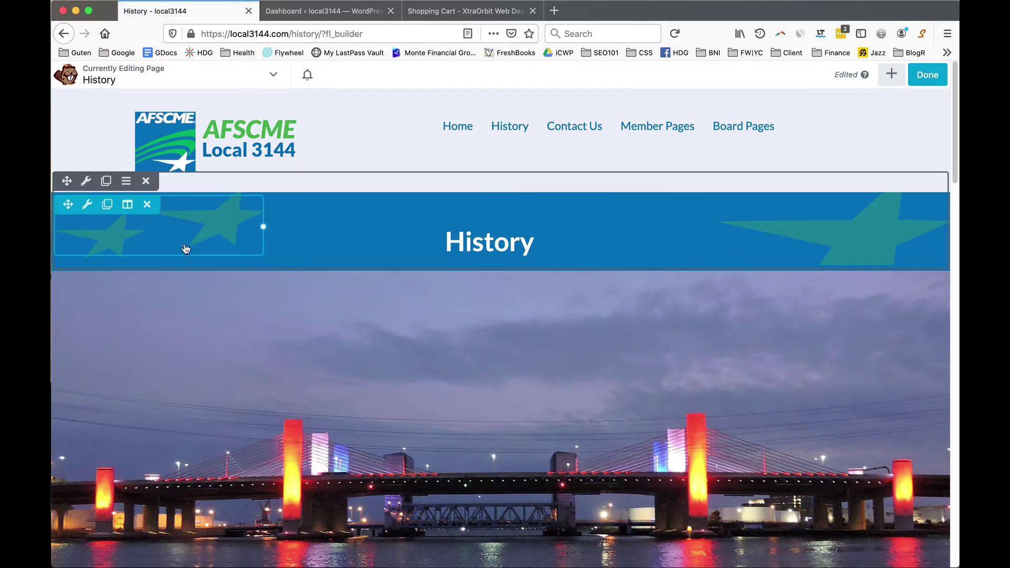
pyautogui.scroll(-6, 202, 326)
pyautogui.scroll(5, 202, 326)
pyautogui.scroll(3, 202, 326)
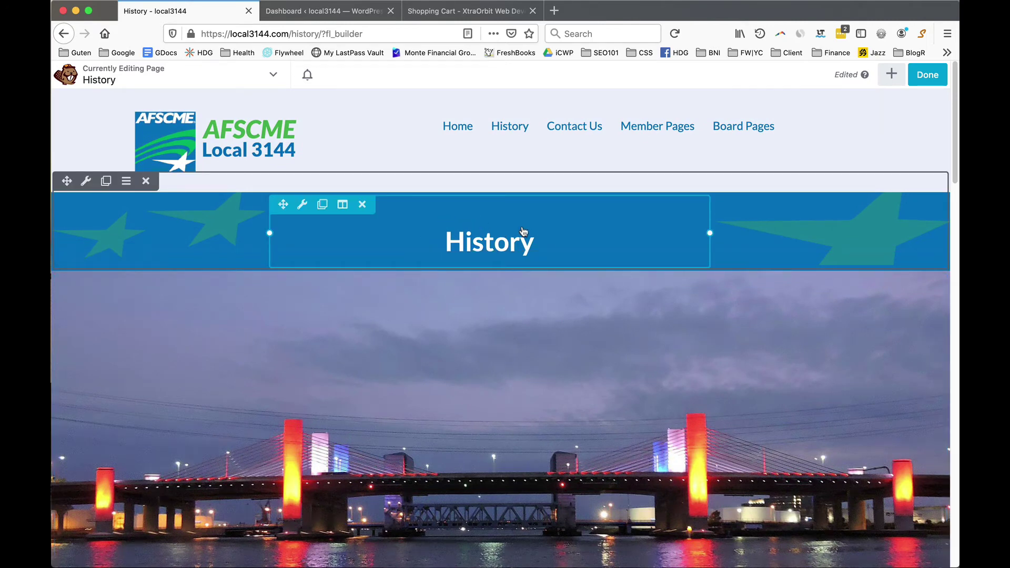
pyautogui.scroll(-10, 517, 269)
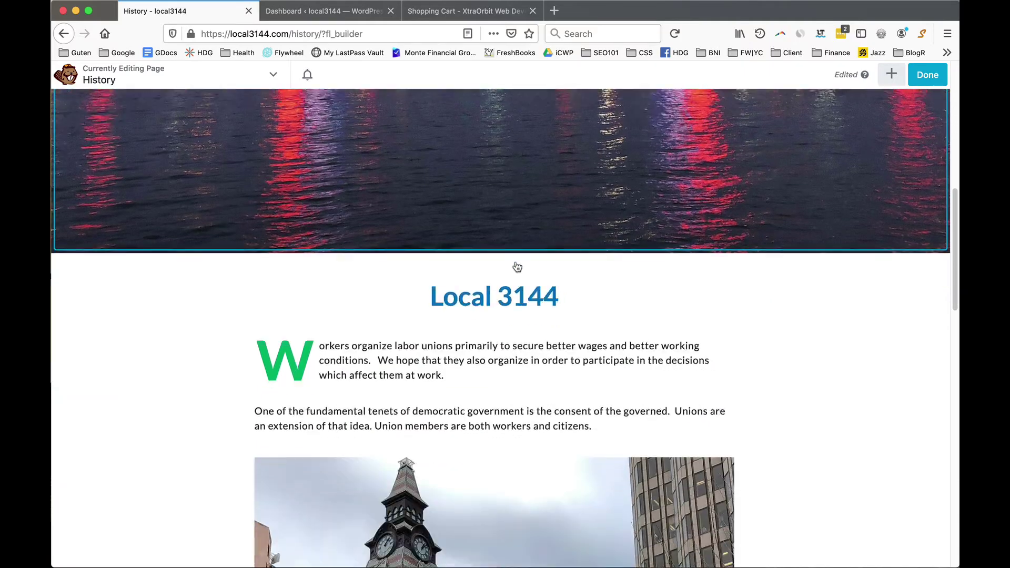
pyautogui.scroll(-12, 517, 267)
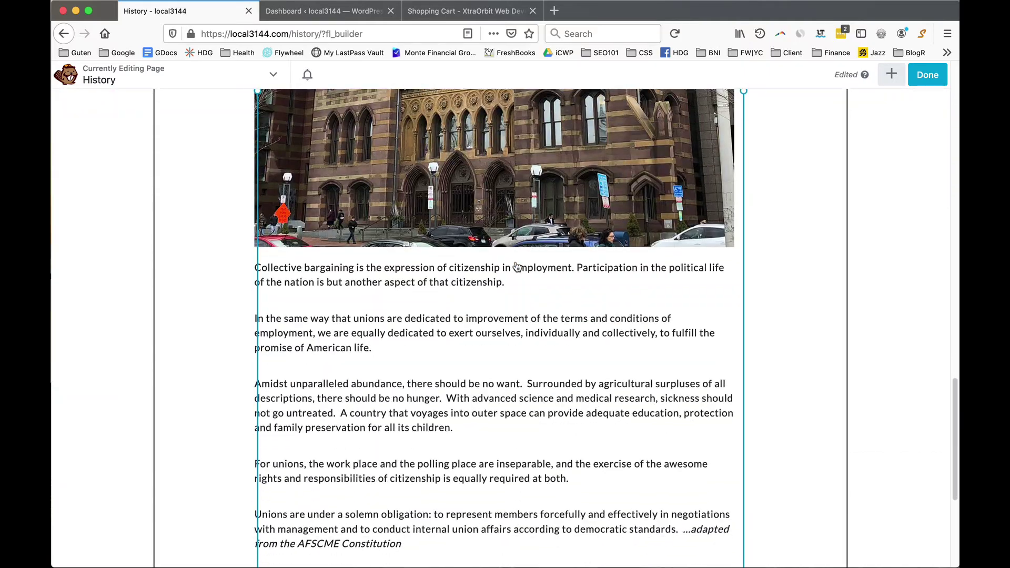
pyautogui.scroll(-4, 517, 267)
pyautogui.scroll(20, 516, 267)
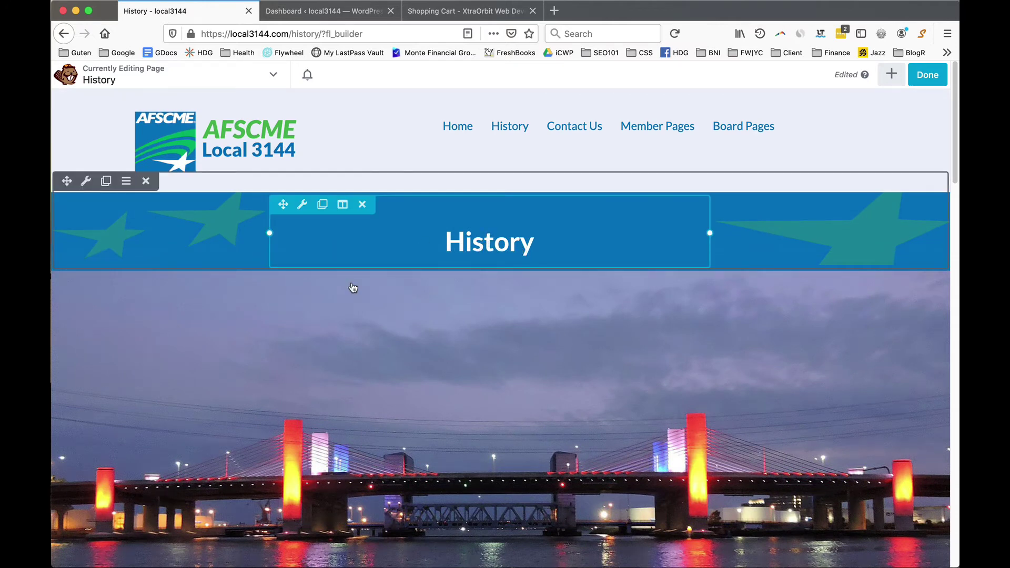
pyautogui.scroll(-3, 353, 287)
pyautogui.scroll(1, 265, 258)
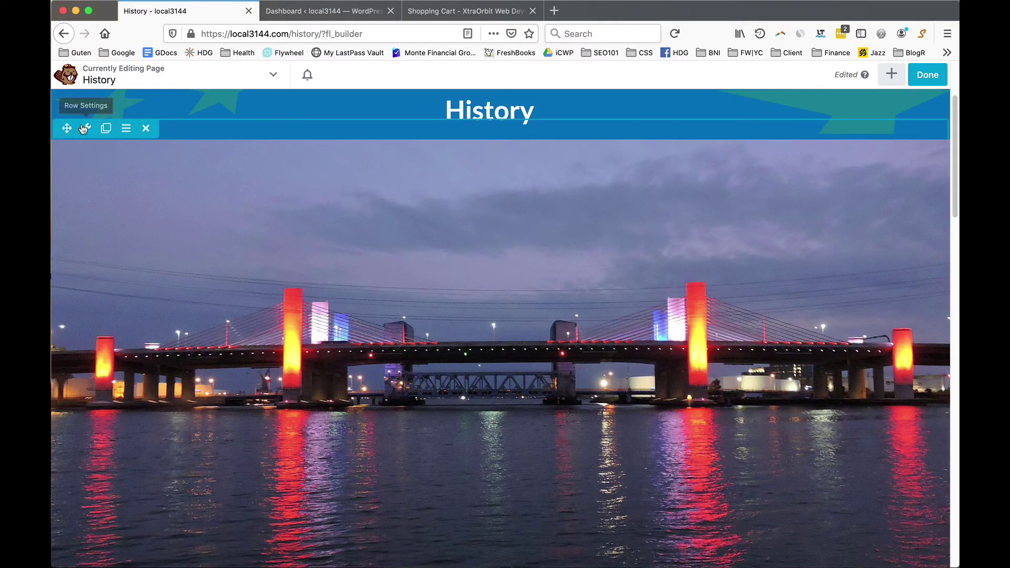
# - Open the text module under the Local 3144 heading, review its general content and embedded image, and cancel its settings
pyautogui.scroll(-5, 354, 251)
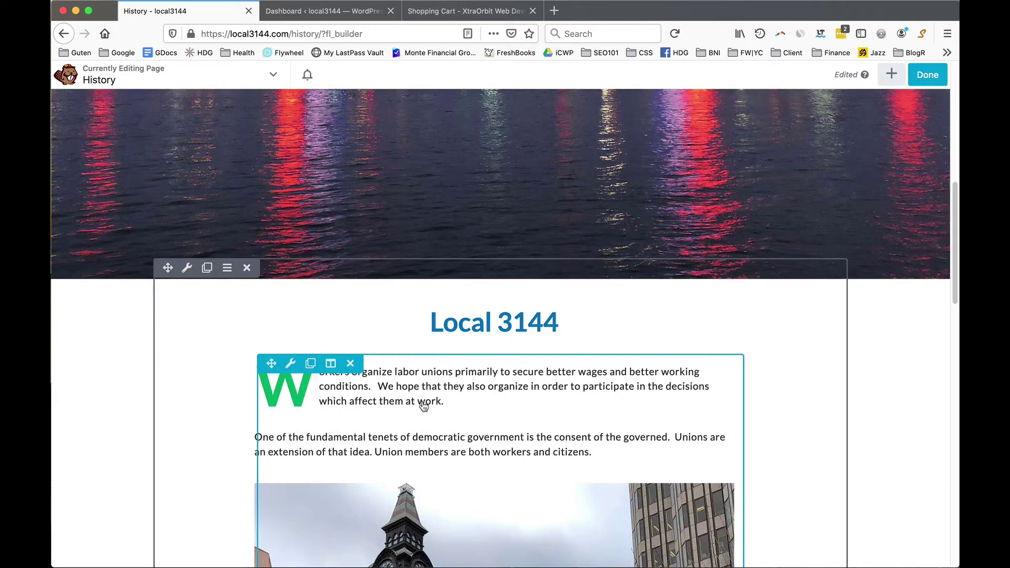
pyautogui.scroll(-3, 424, 407)
pyautogui.click(430, 300)
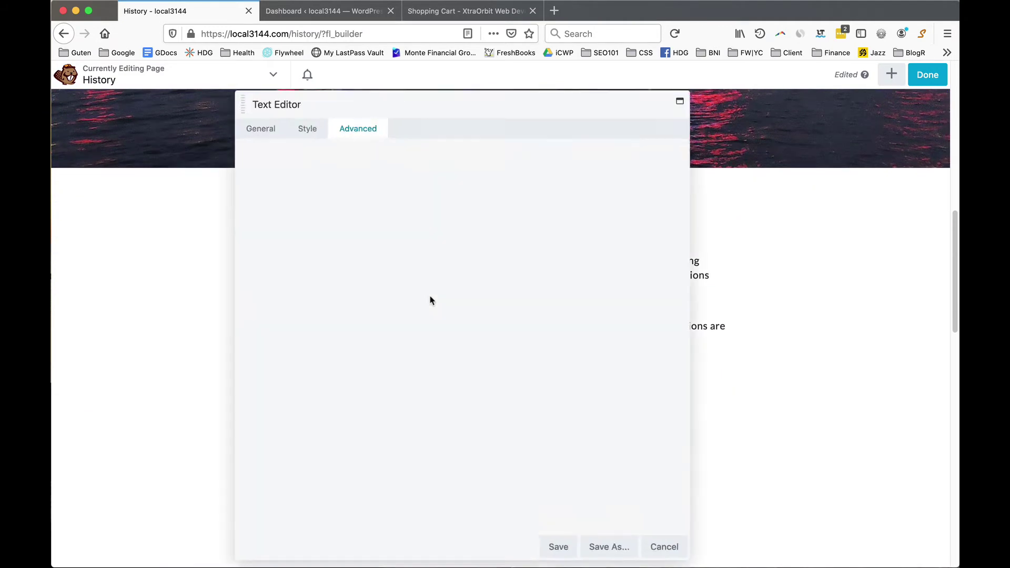
pyautogui.click(259, 130)
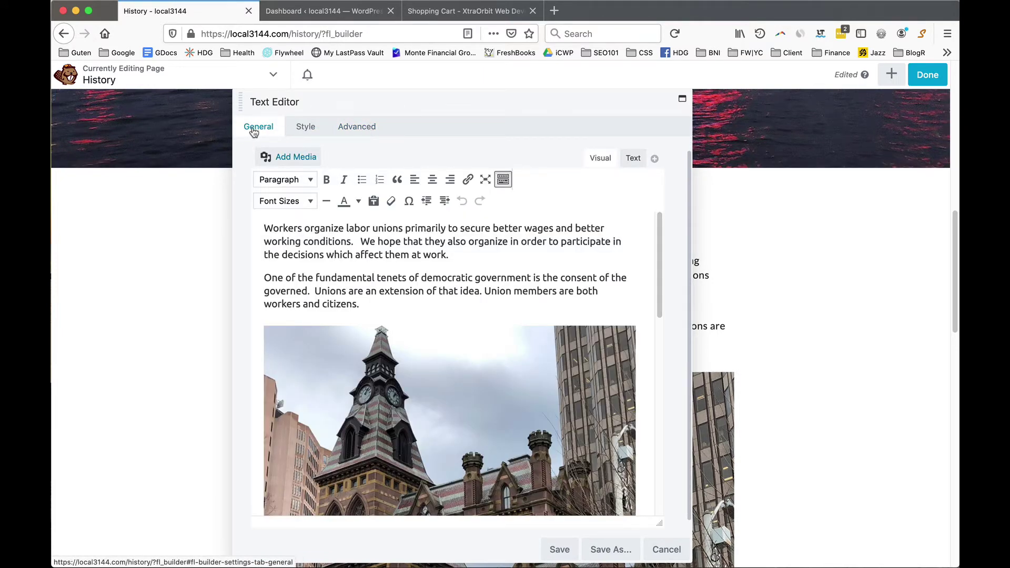
pyautogui.scroll(-5, 392, 291)
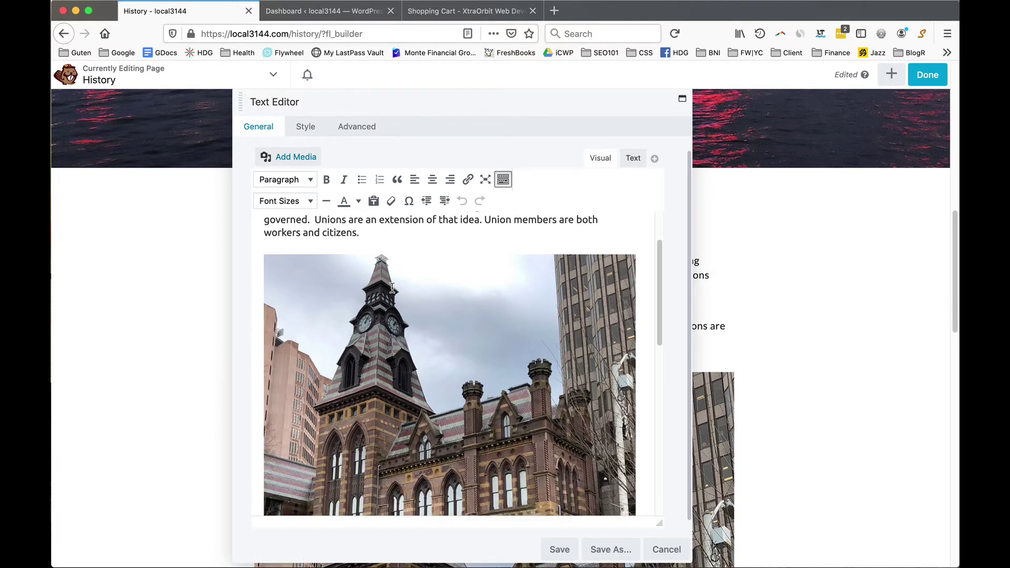
pyautogui.scroll(-5, 392, 291)
pyautogui.scroll(10, 392, 291)
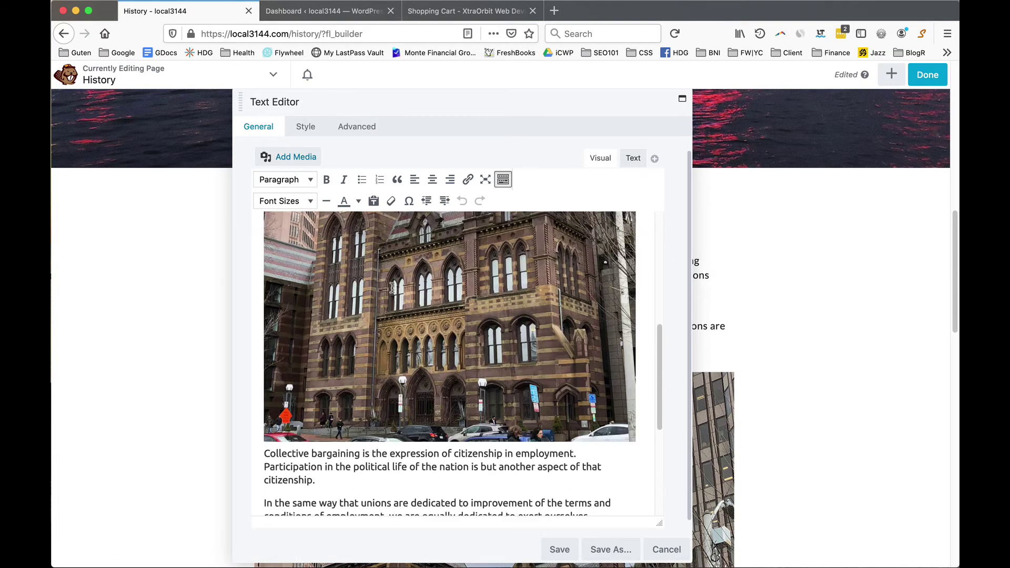
pyautogui.scroll(3, 392, 291)
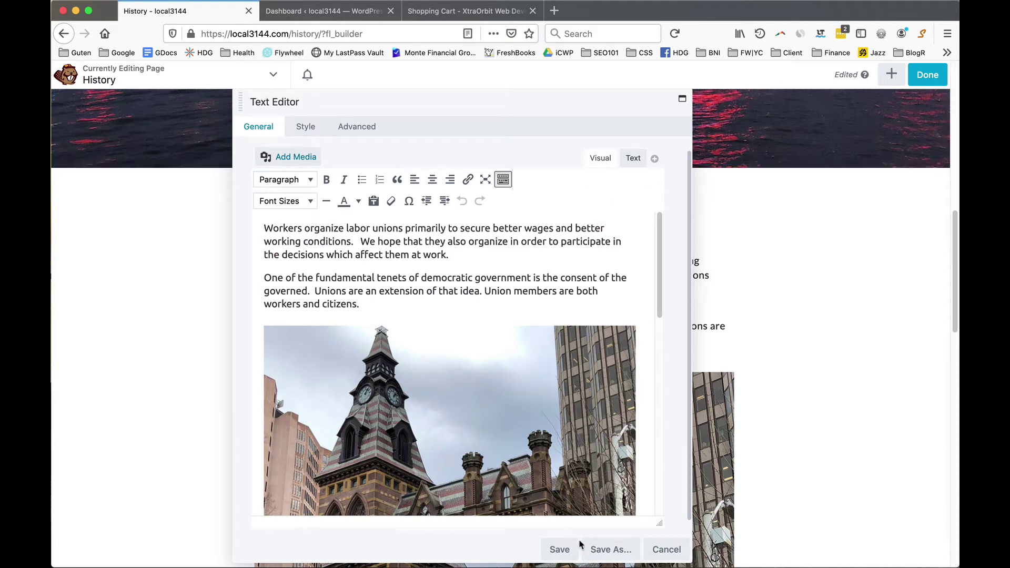
pyautogui.click(667, 550)
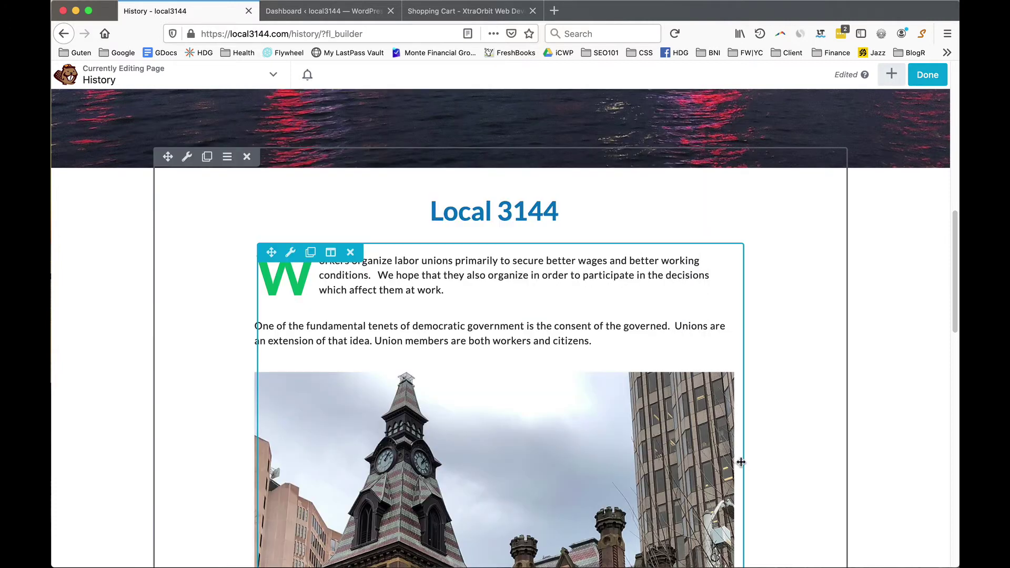
# - Open the text module under the Local 3144 heading, try center and no alignment on its city hall image, and leave it centered
pyautogui.click(322, 399)
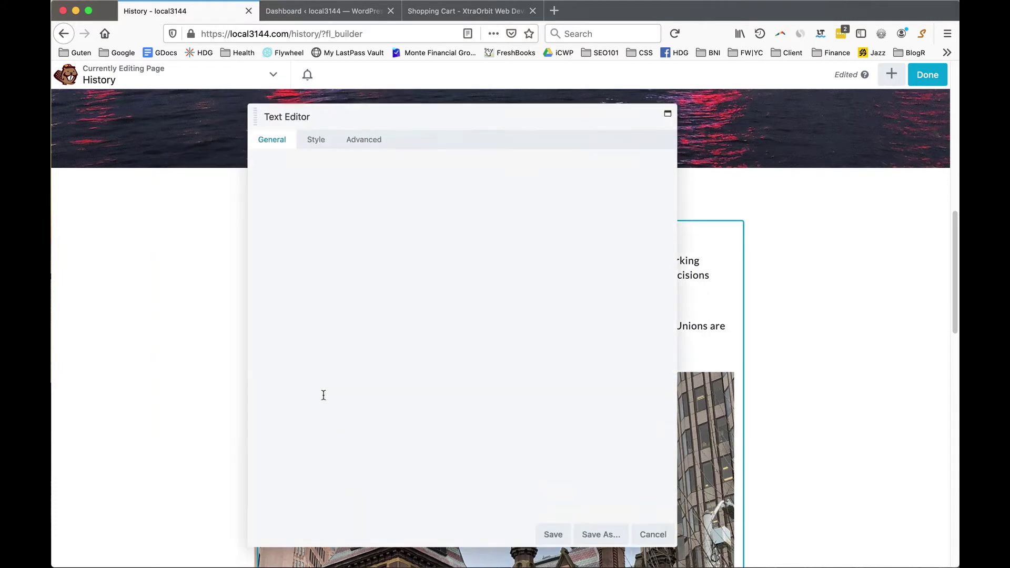
pyautogui.scroll(-2, 476, 297)
pyautogui.scroll(1, 476, 298)
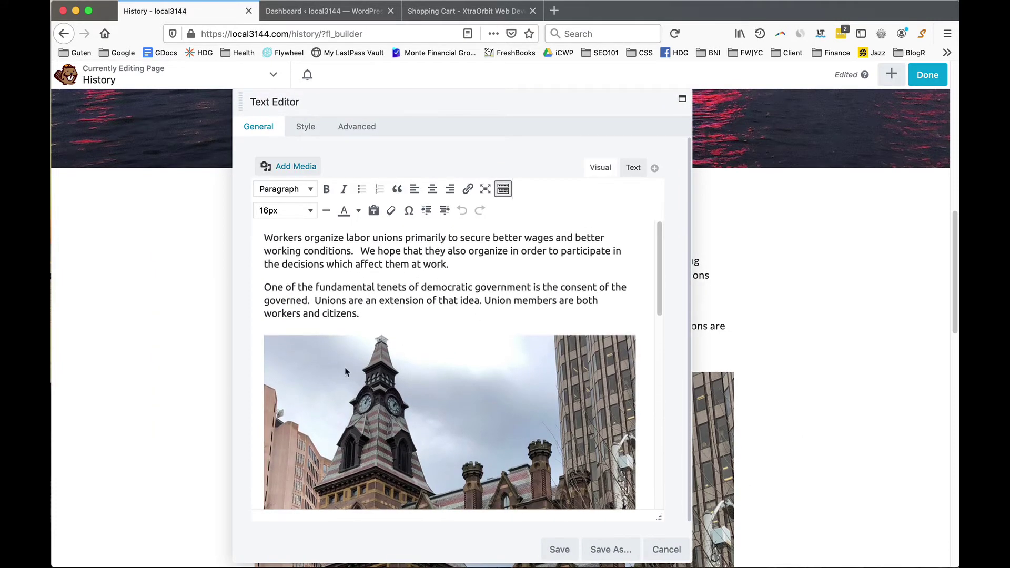
pyautogui.click(348, 431)
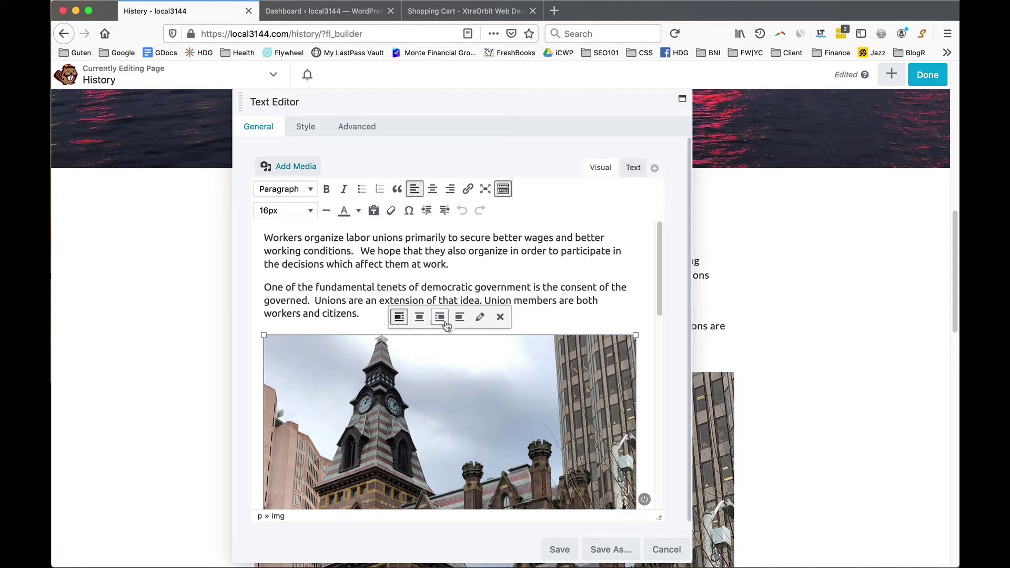
pyautogui.click(419, 317)
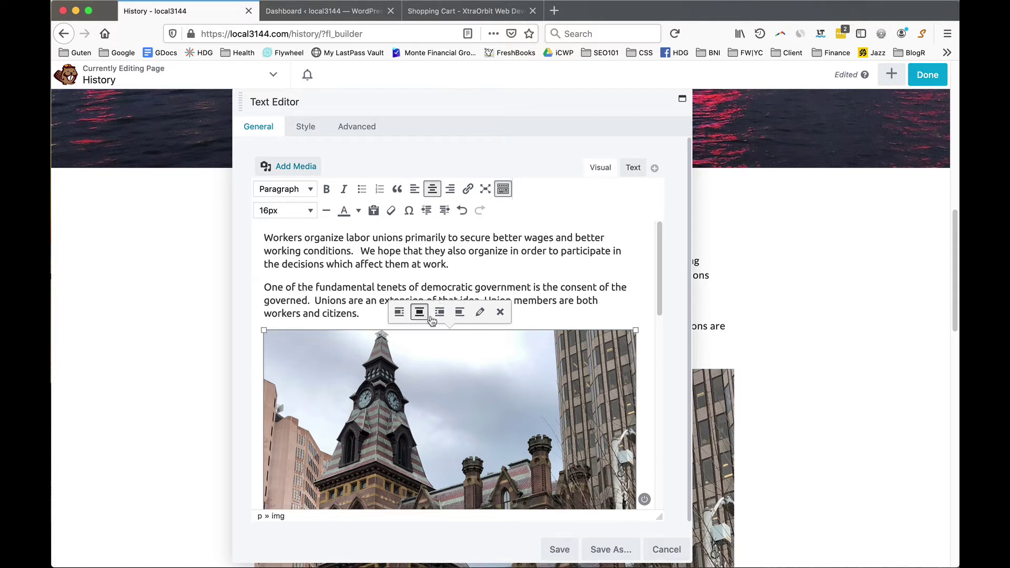
pyautogui.click(460, 314)
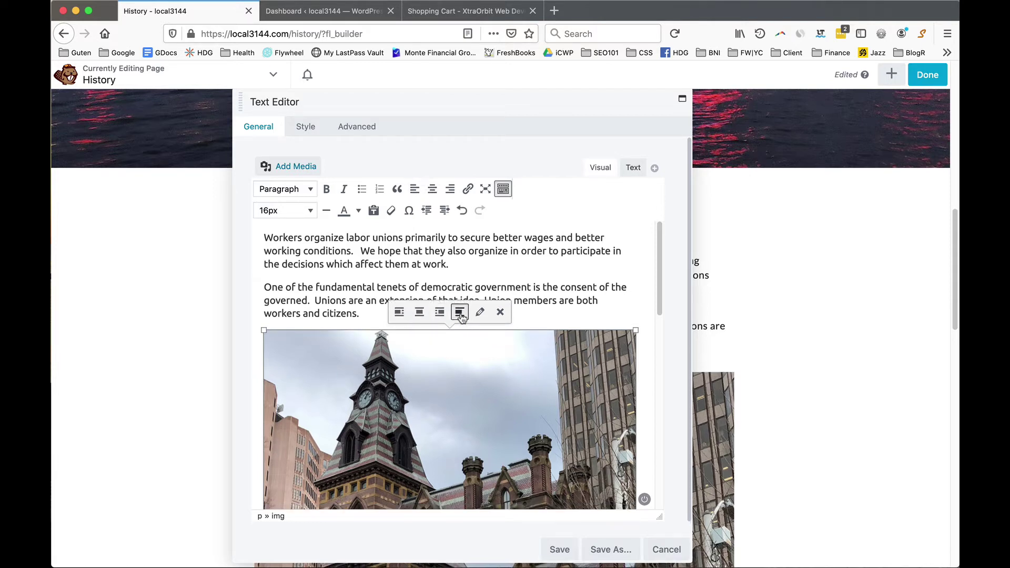
pyautogui.click(420, 314)
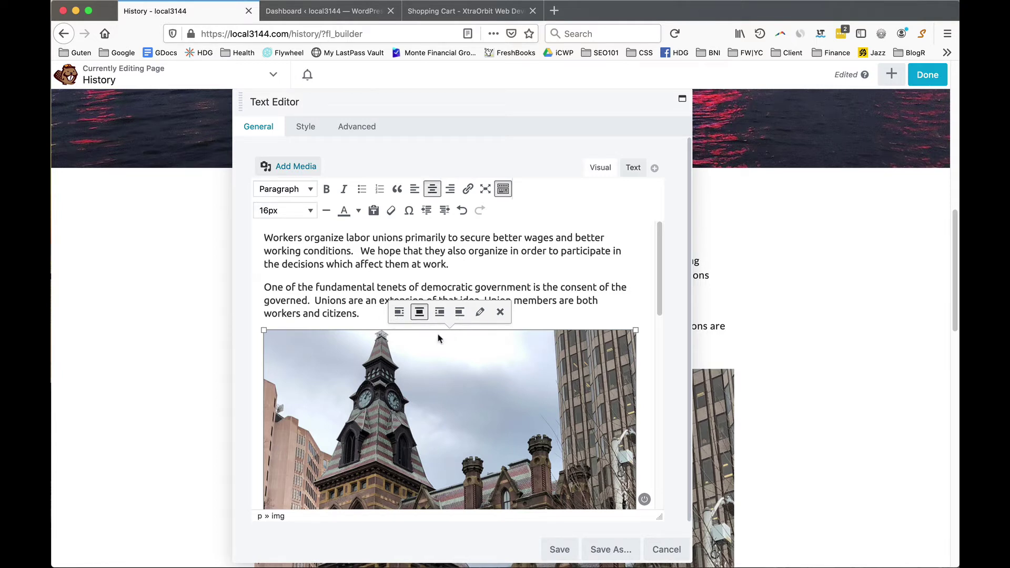
# - Set the city hall image's alternative text to "New Haven City Hall Building" and update the image details
pyautogui.click(481, 313)
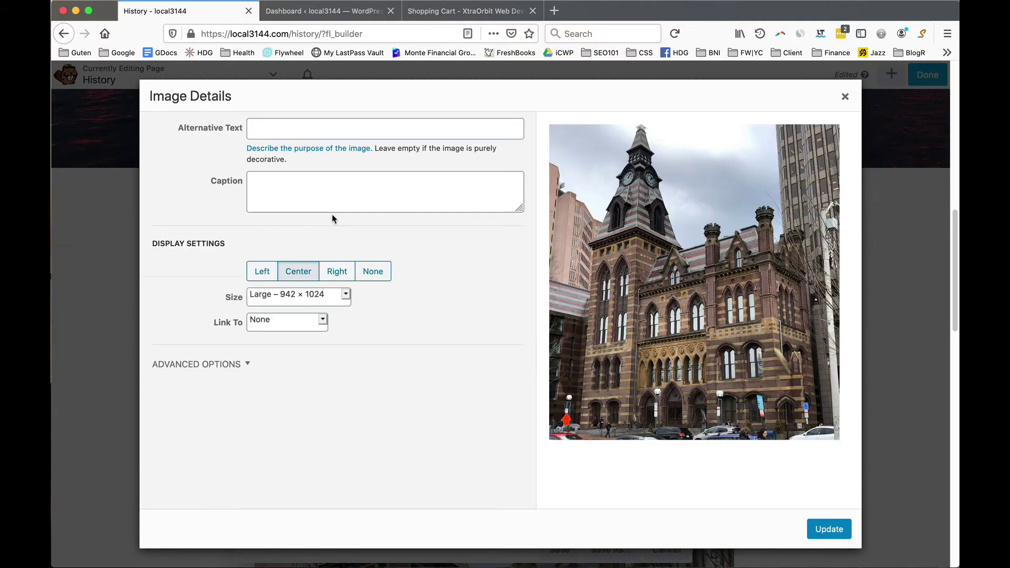
pyautogui.click(266, 130)
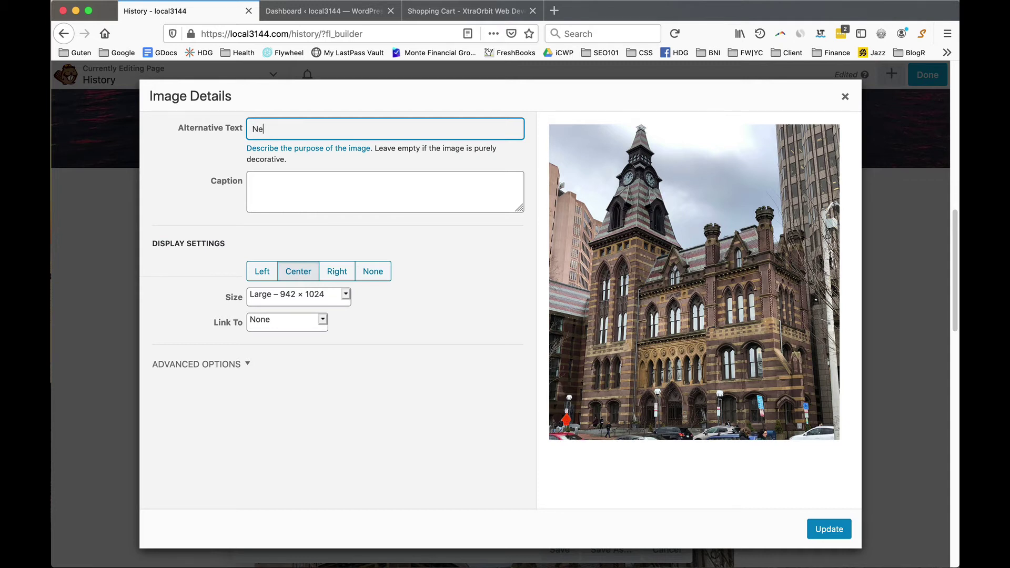
pyautogui.write('New Haven City Hall Building')
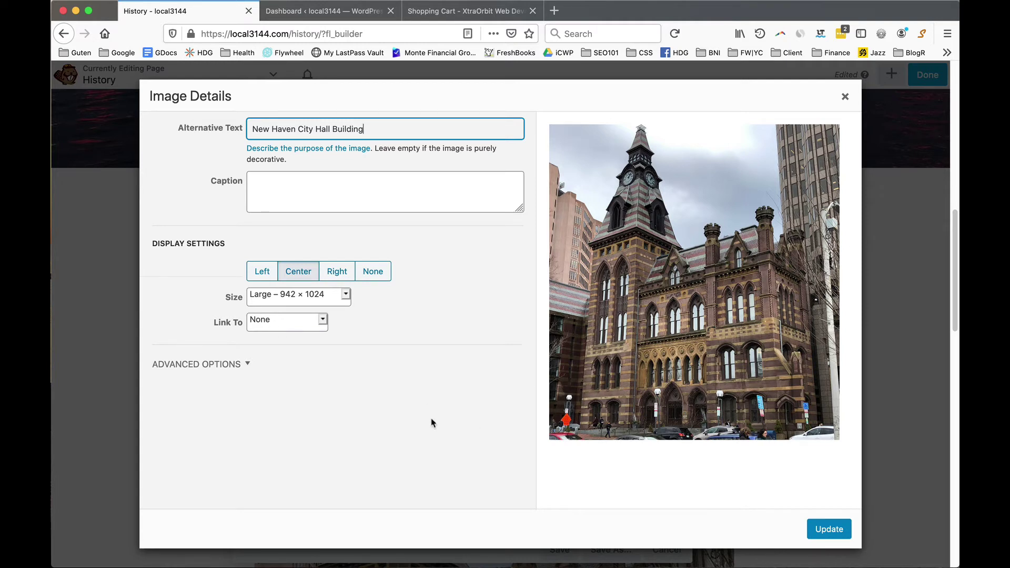
pyautogui.click(830, 530)
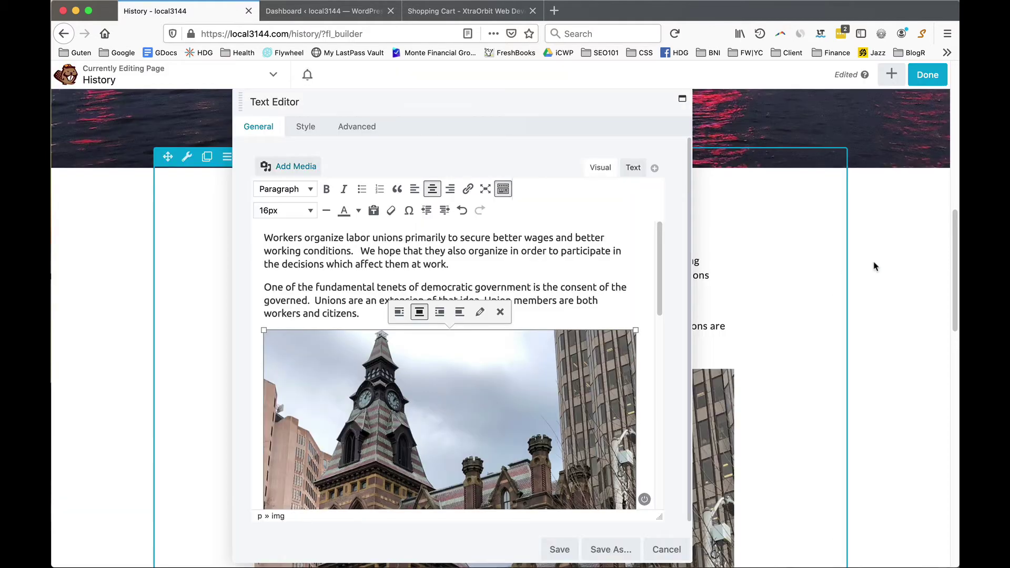
# - Review the rest of the module's text and its Advanced settings for spacing, visibility and animation, and cancel the module's settings
pyautogui.scroll(-10, 582, 285)
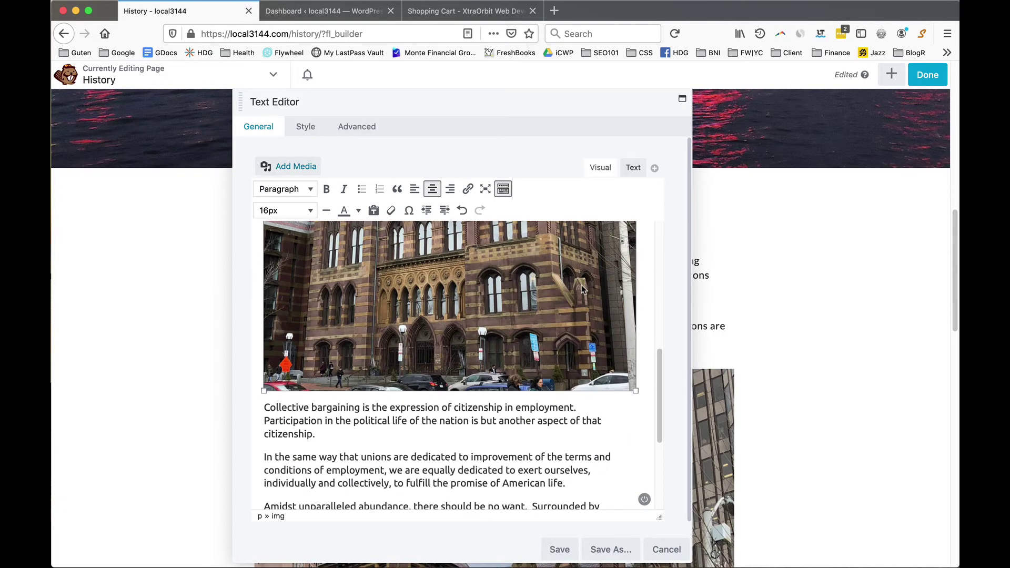
pyautogui.scroll(10, 582, 286)
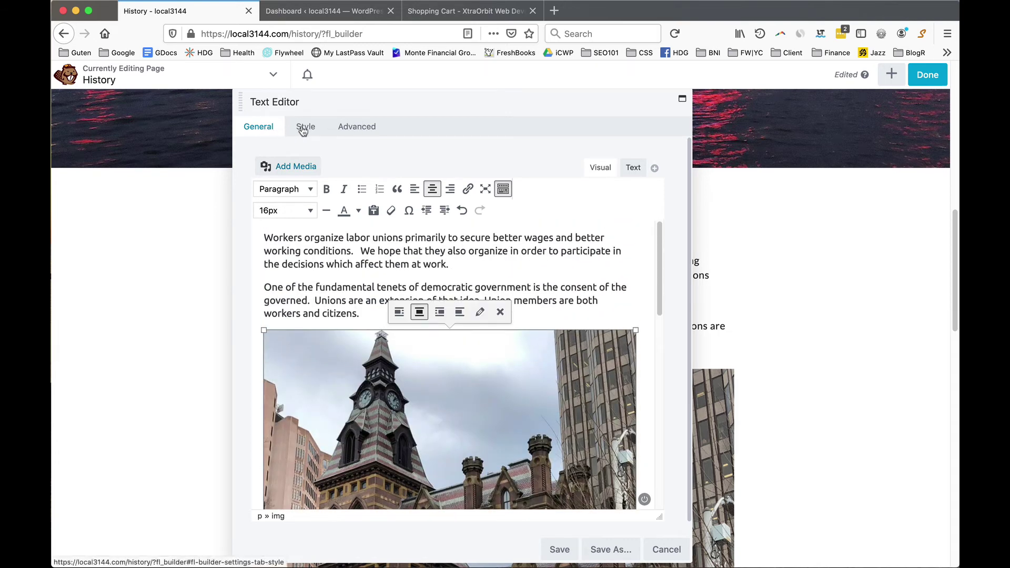
pyautogui.click(354, 130)
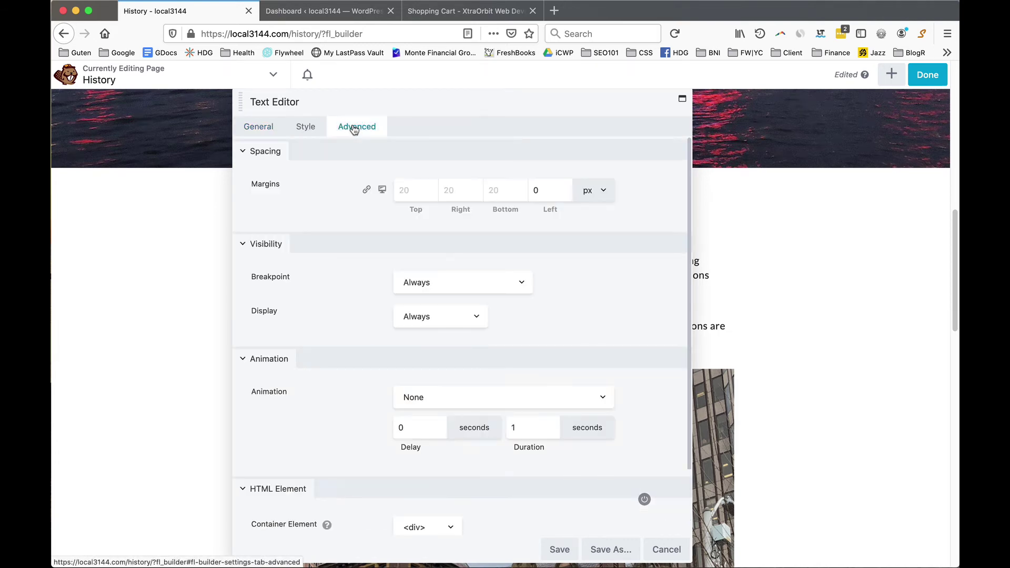
pyautogui.scroll(-1, 254, 194)
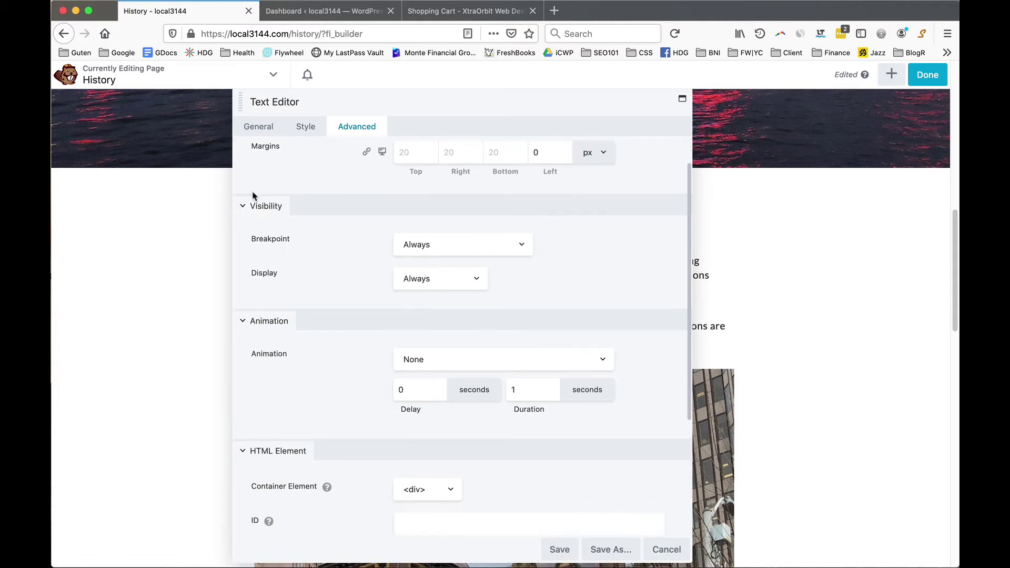
pyautogui.scroll(1, 254, 194)
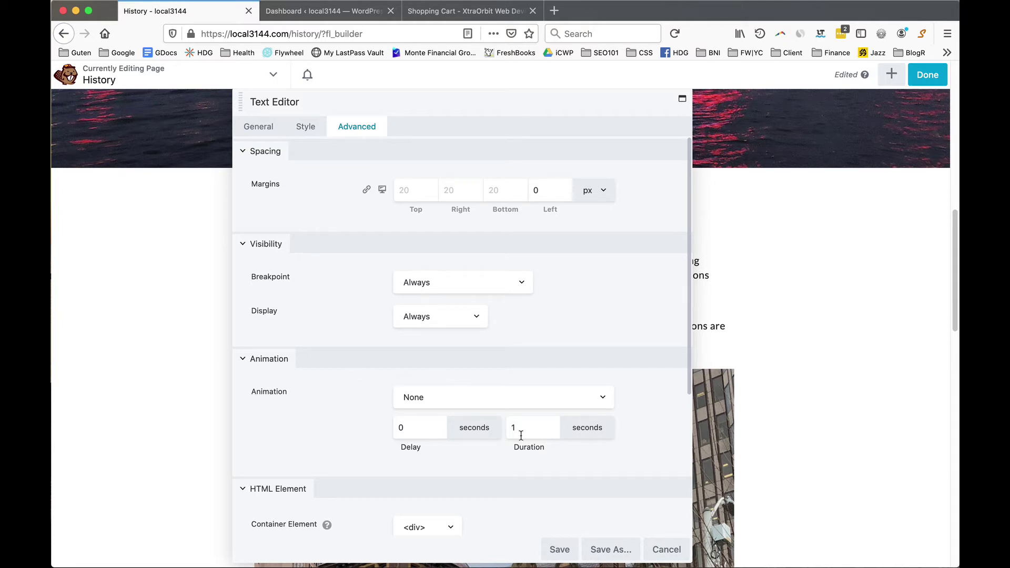
pyautogui.click(667, 551)
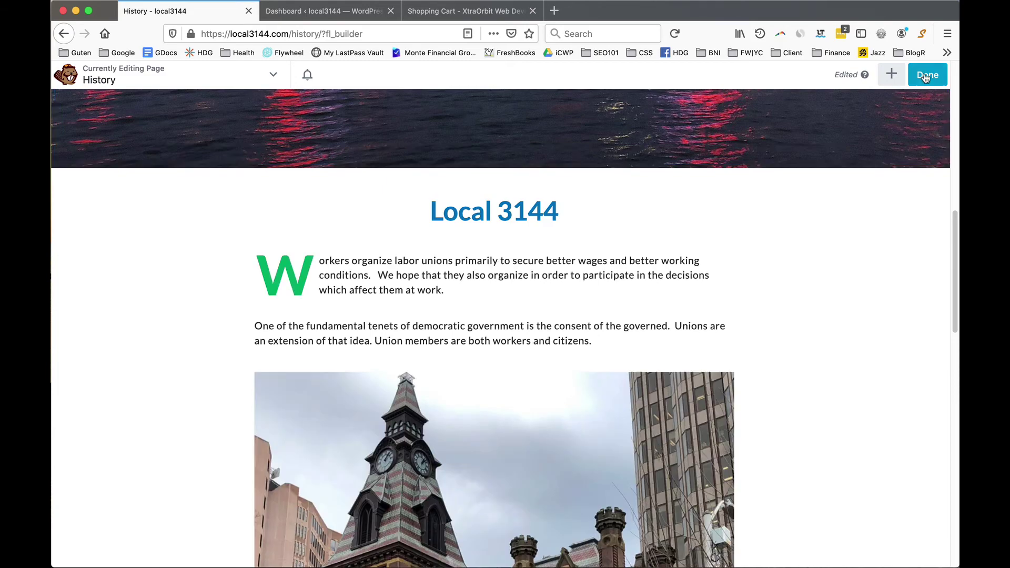
# - Publish the History page and go to the Board Members & Stewarts page under Member Pages
pyautogui.click(926, 75)
pyautogui.click(864, 74)
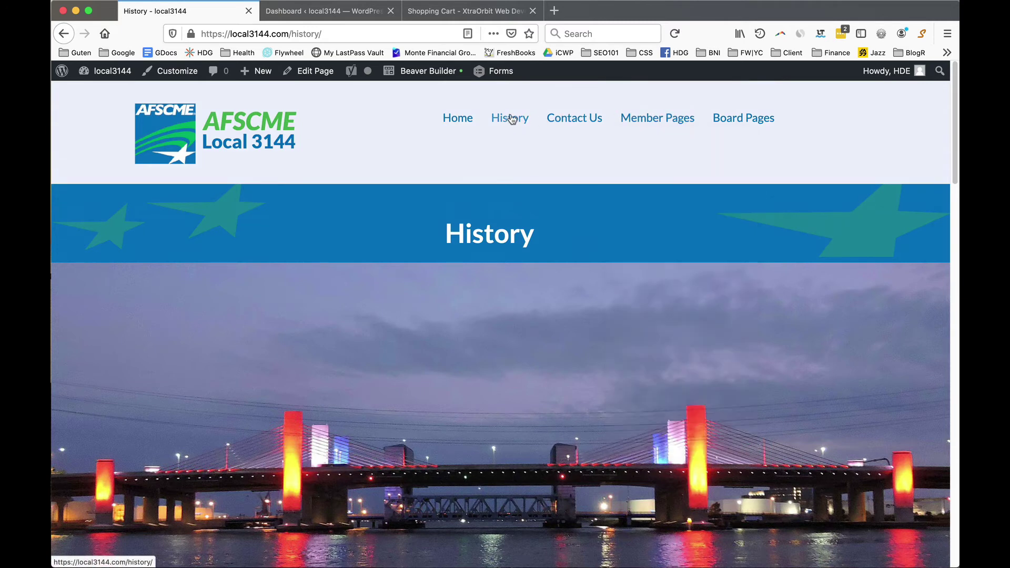
pyautogui.moveTo(646, 122)
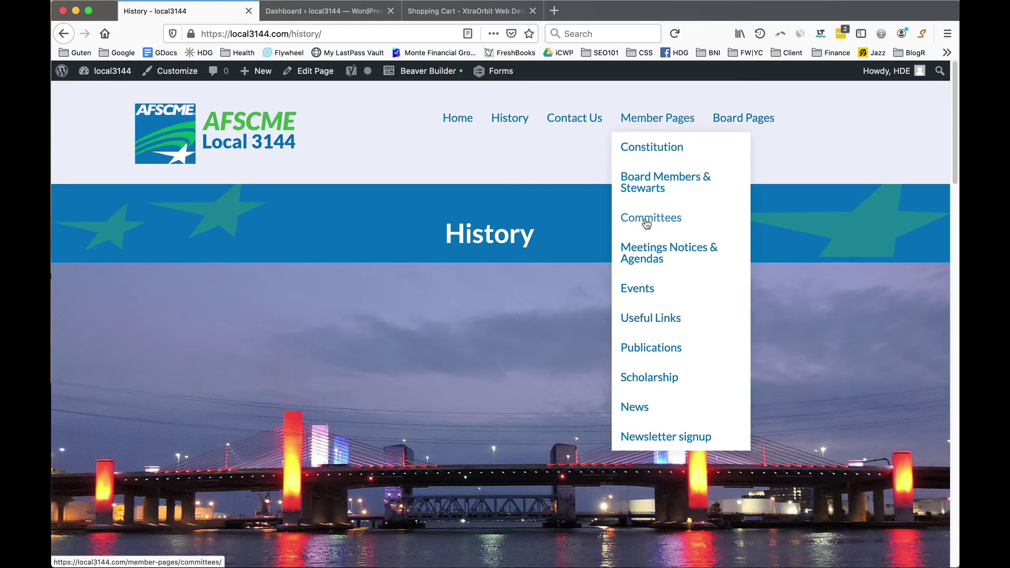
pyautogui.click(647, 180)
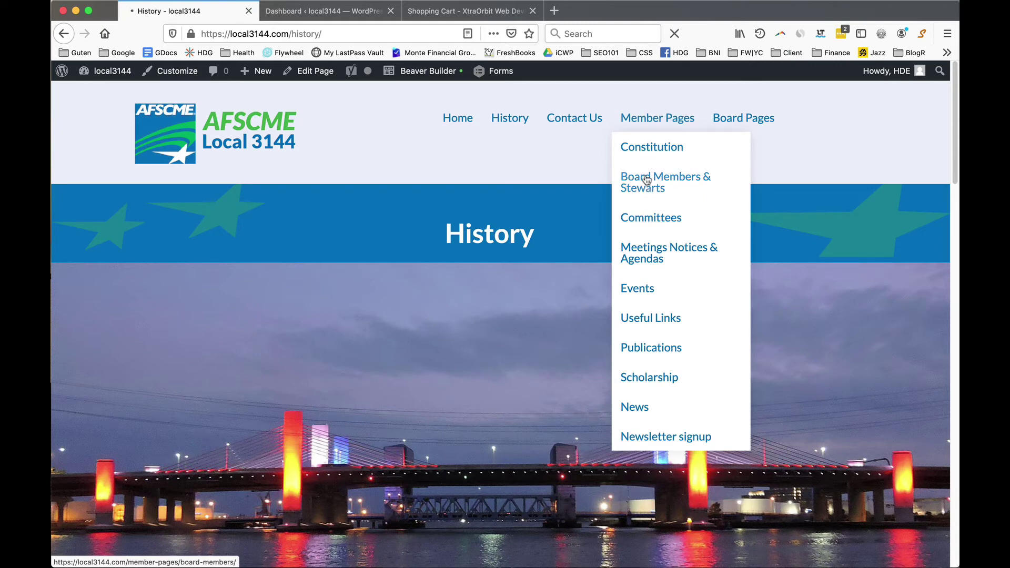
# - Examine the Board Members page, from the executive board photos and contact details to the field and district representatives
pyautogui.scroll(-6, 646, 178)
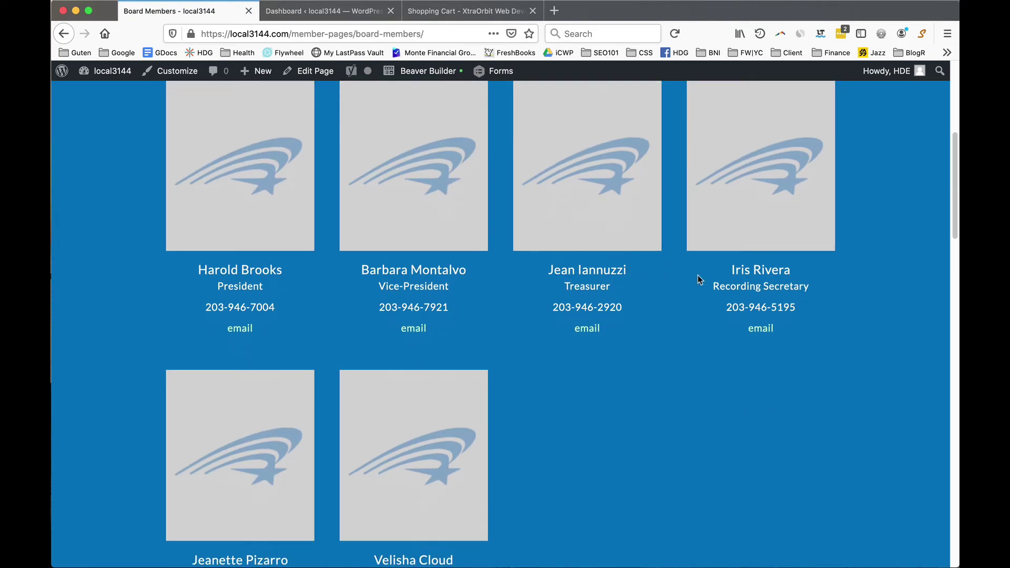
pyautogui.scroll(-20, 666, 327)
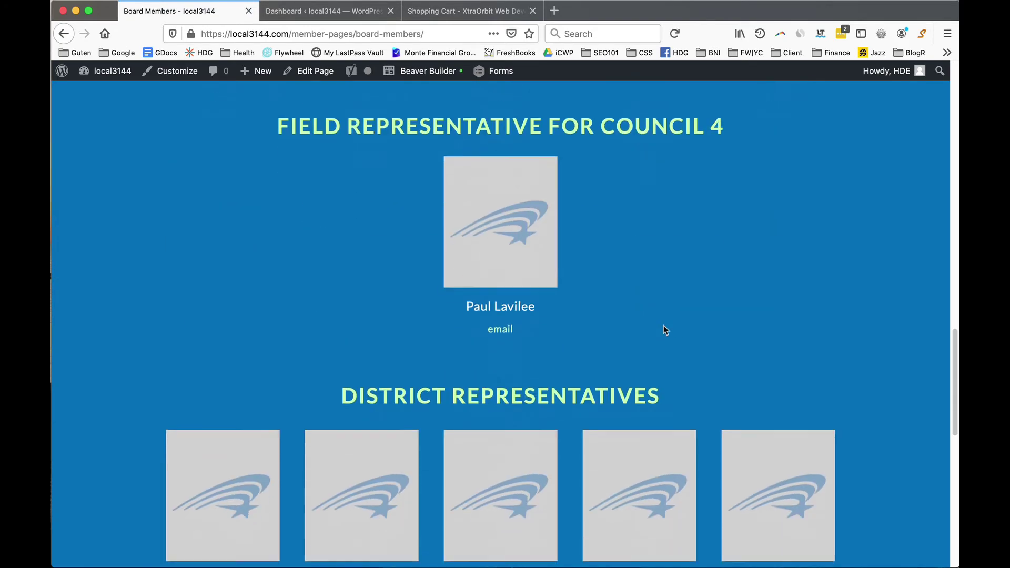
pyautogui.scroll(20, 665, 327)
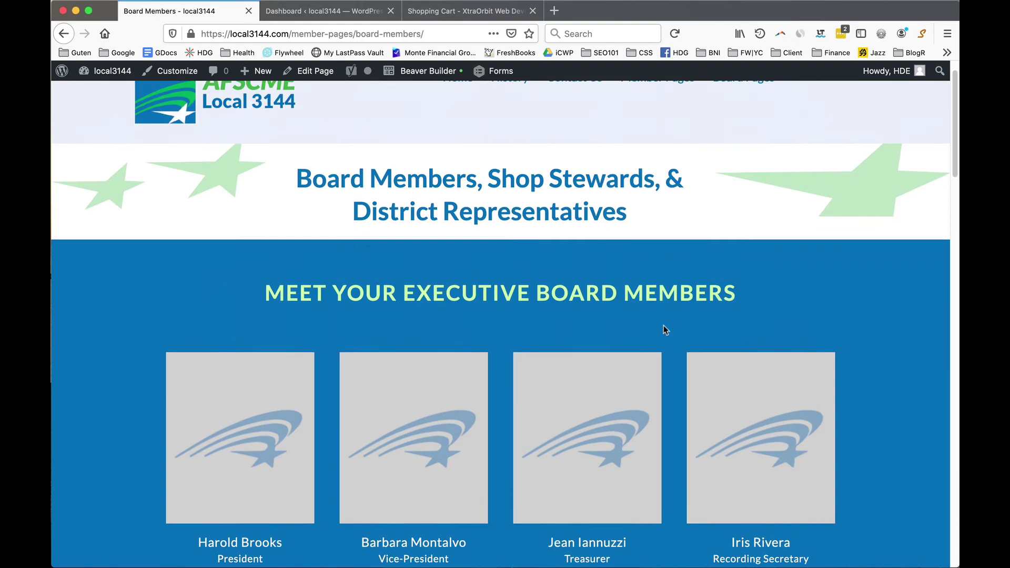
pyautogui.scroll(-5, 532, 240)
pyautogui.scroll(5, 529, 236)
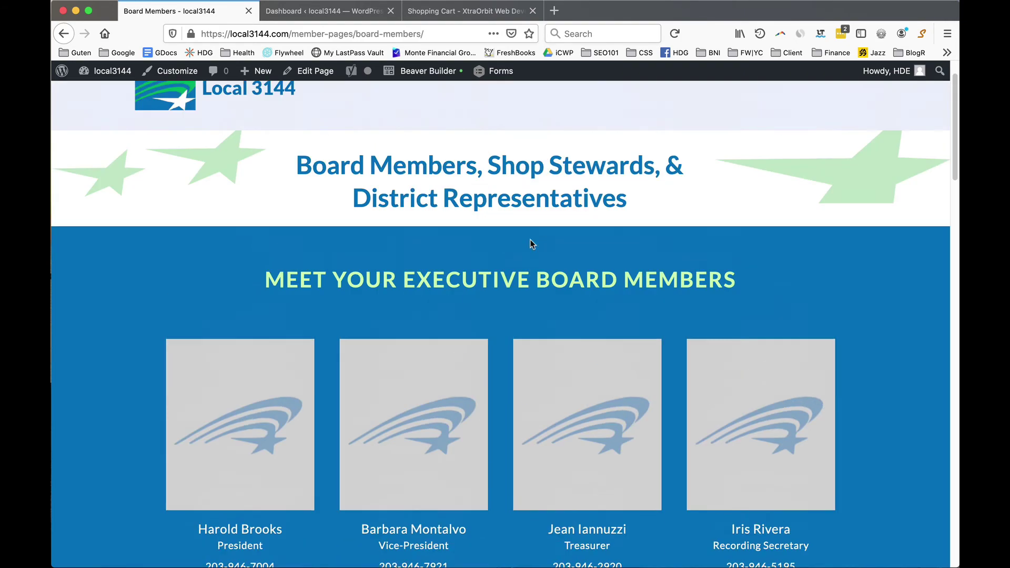
pyautogui.scroll(-5, 329, 227)
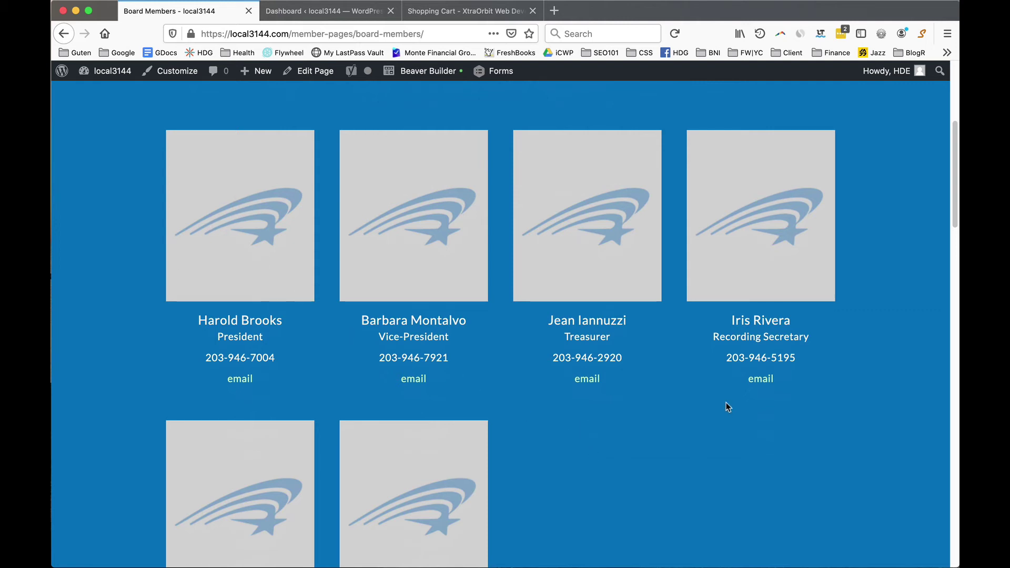
pyautogui.scroll(5, 726, 402)
pyautogui.scroll(-1, 475, 130)
# - Open the Board Members page in Beaver Builder and select the placeholder image in the president's photo module's general content
pyautogui.moveTo(431, 73)
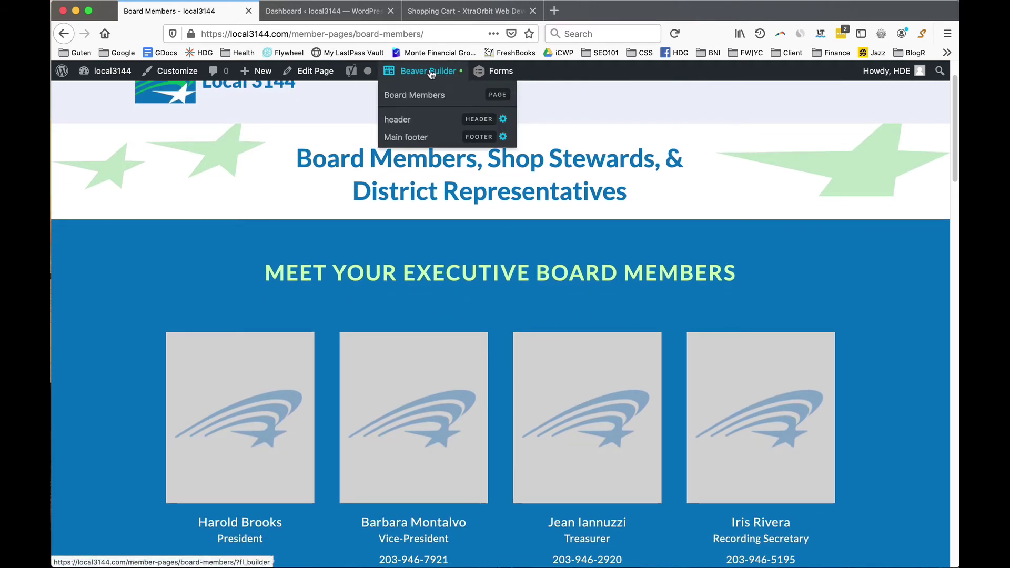
pyautogui.click(431, 72)
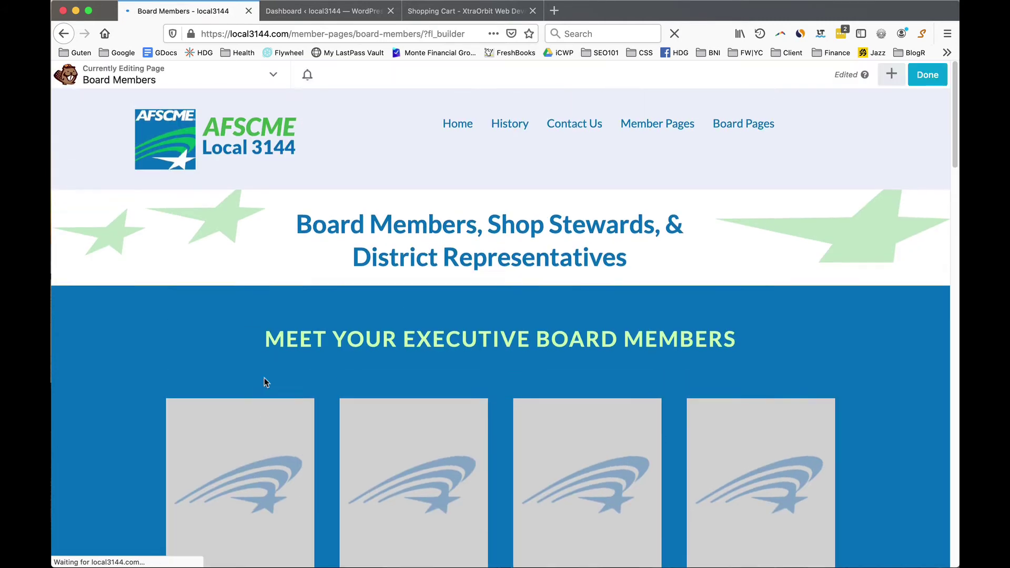
pyautogui.scroll(-2, 264, 378)
pyautogui.click(253, 375)
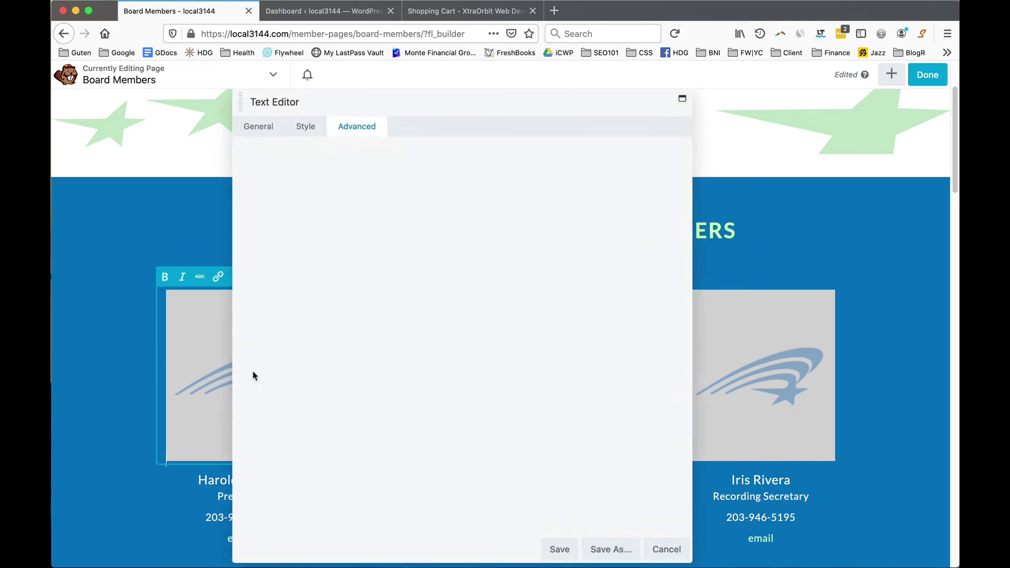
pyautogui.click(264, 126)
pyautogui.click(444, 353)
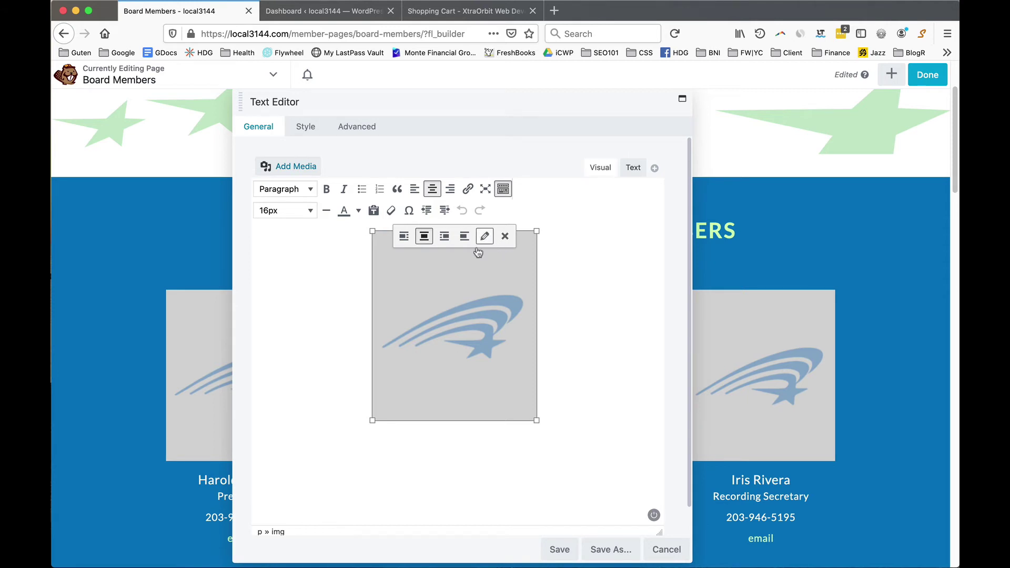
# - Open the president's placeholder image details, choose the size Medium – 260 × 300 and update the image
pyautogui.moveTo(73, 336)
pyautogui.moveTo(203, 333)
pyautogui.click(485, 238)
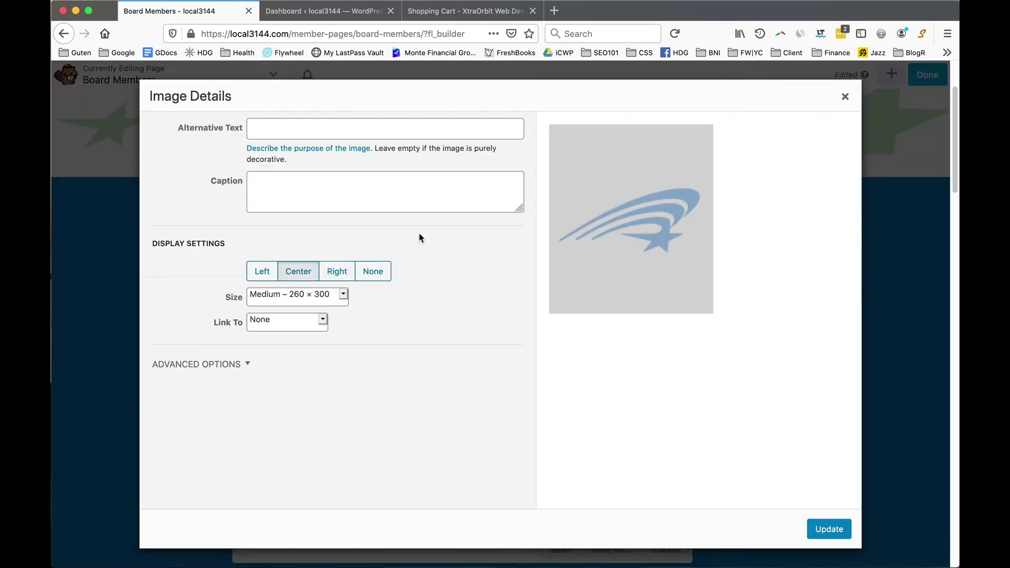
pyautogui.click(343, 296)
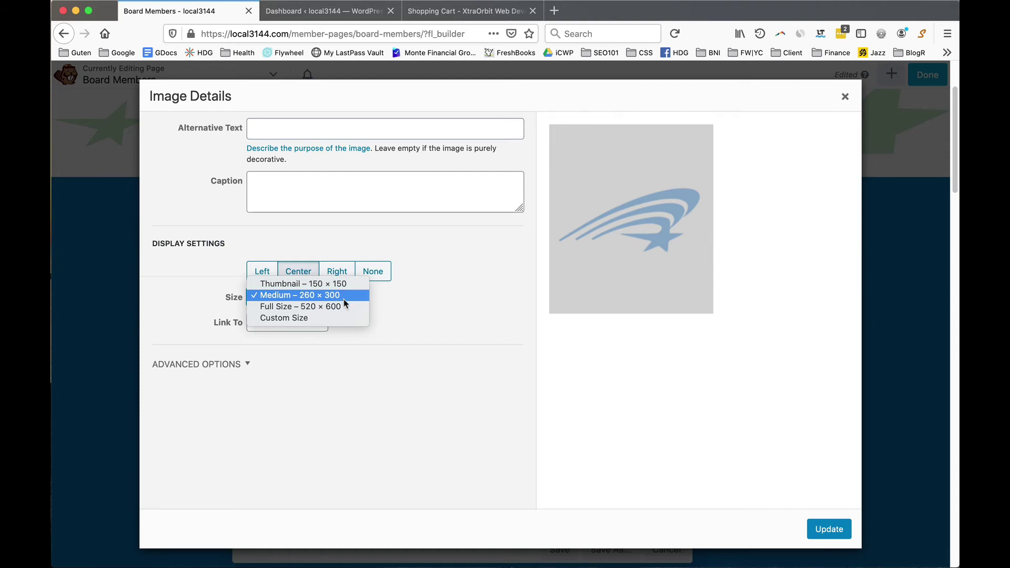
pyautogui.click(346, 295)
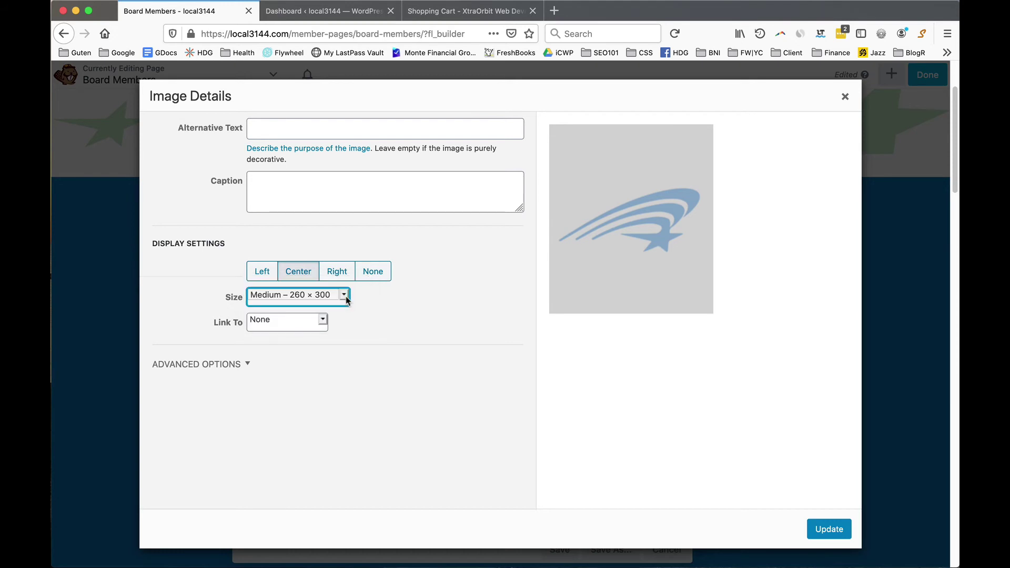
pyautogui.click(826, 534)
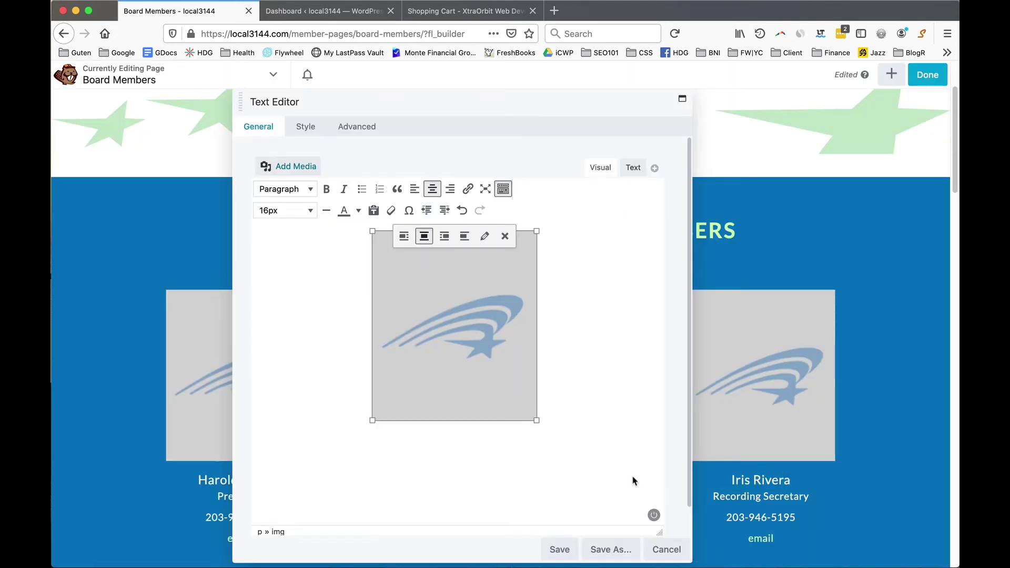
# - Save the president's photo module settings and discard all unpublished changes to the Board Members page
pyautogui.click(572, 554)
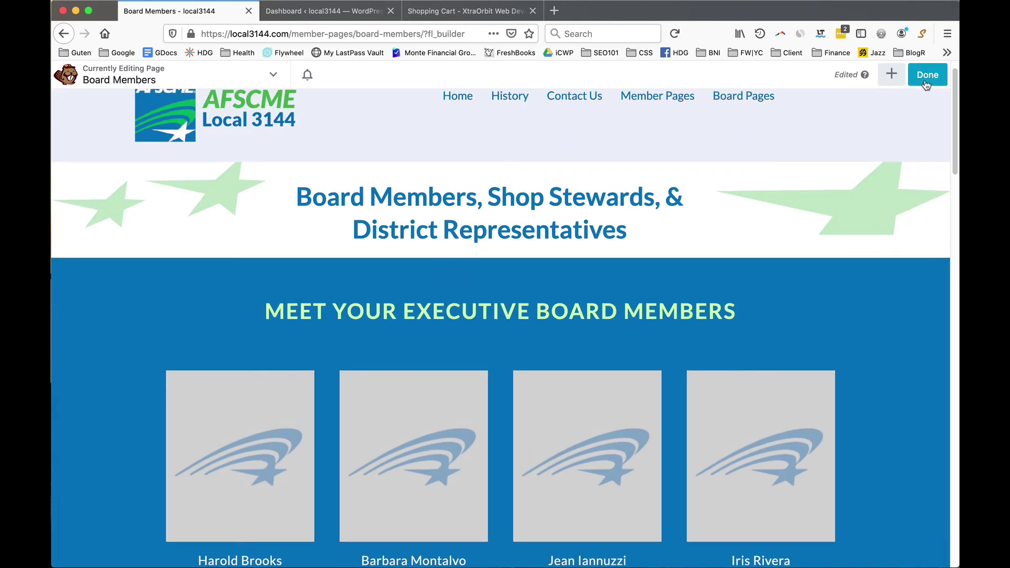
pyautogui.click(926, 75)
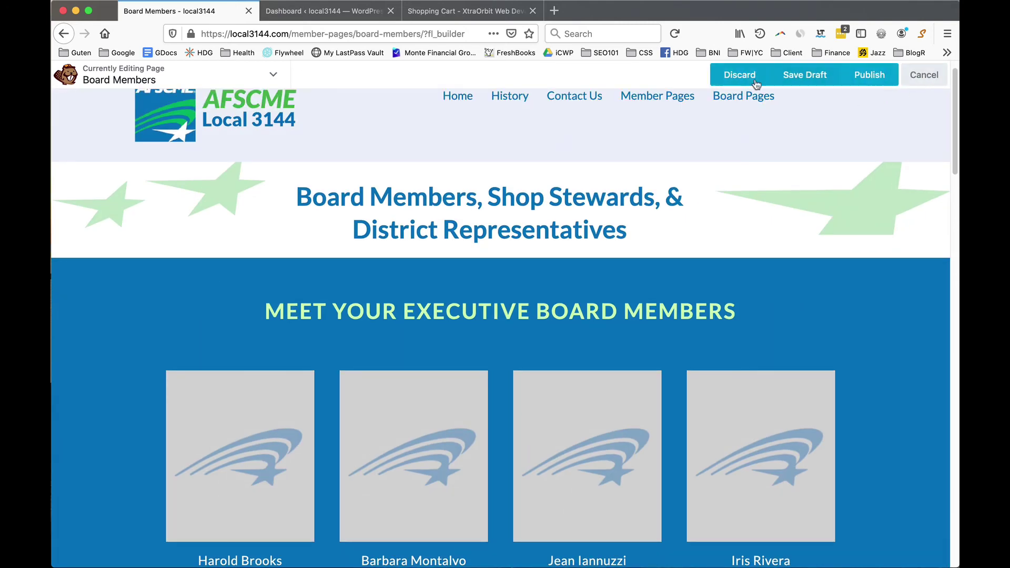
pyautogui.click(755, 77)
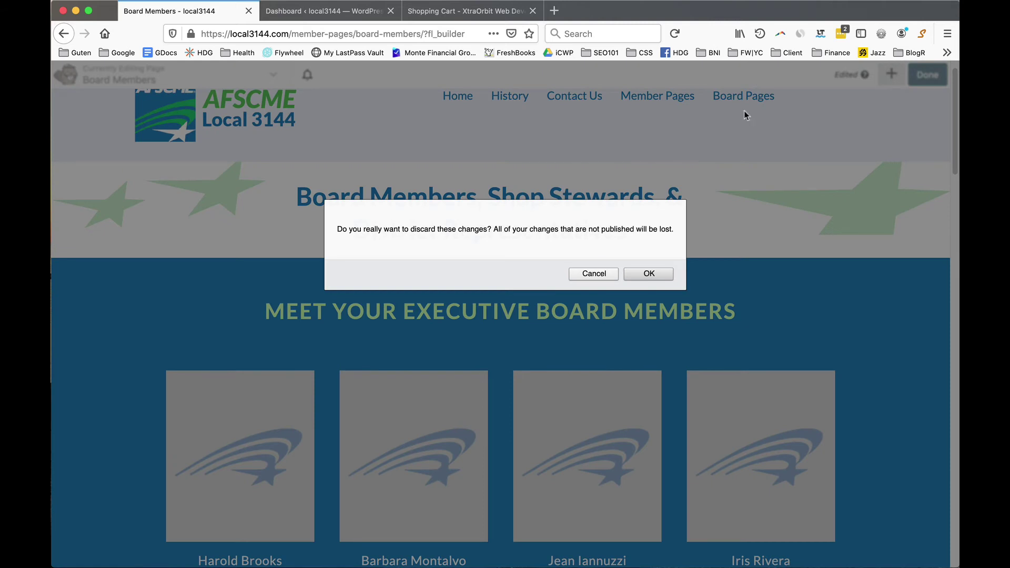
pyautogui.click(649, 274)
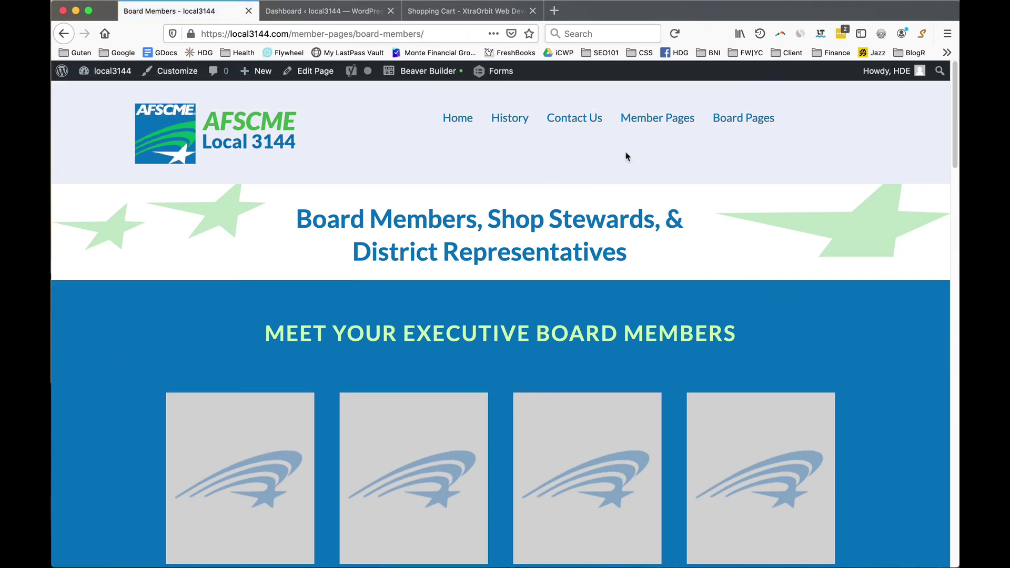
# - Look at the Meeting Notes page under Board Pages and return to the Board Members page
pyautogui.moveTo(725, 120)
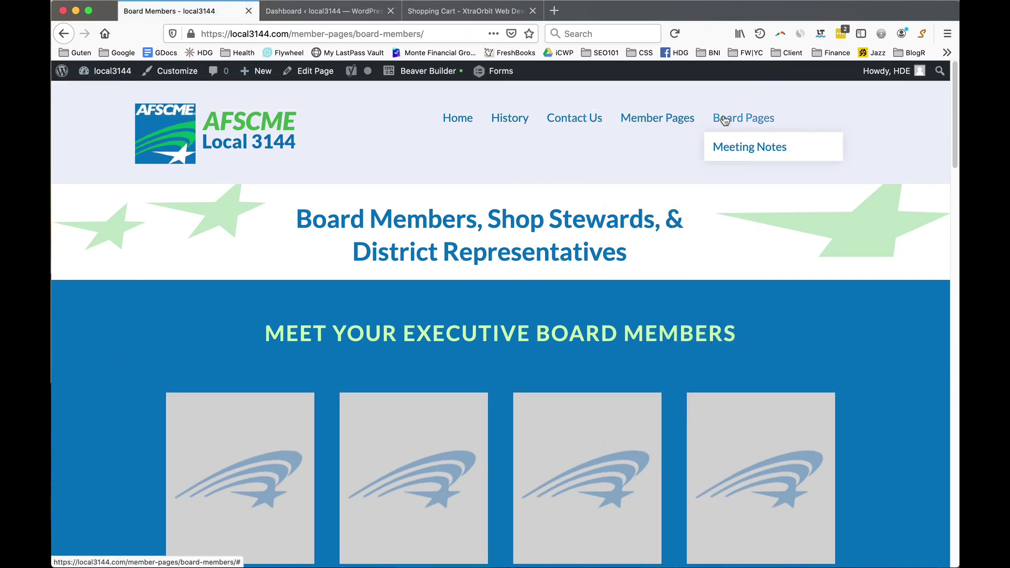
pyautogui.click(731, 152)
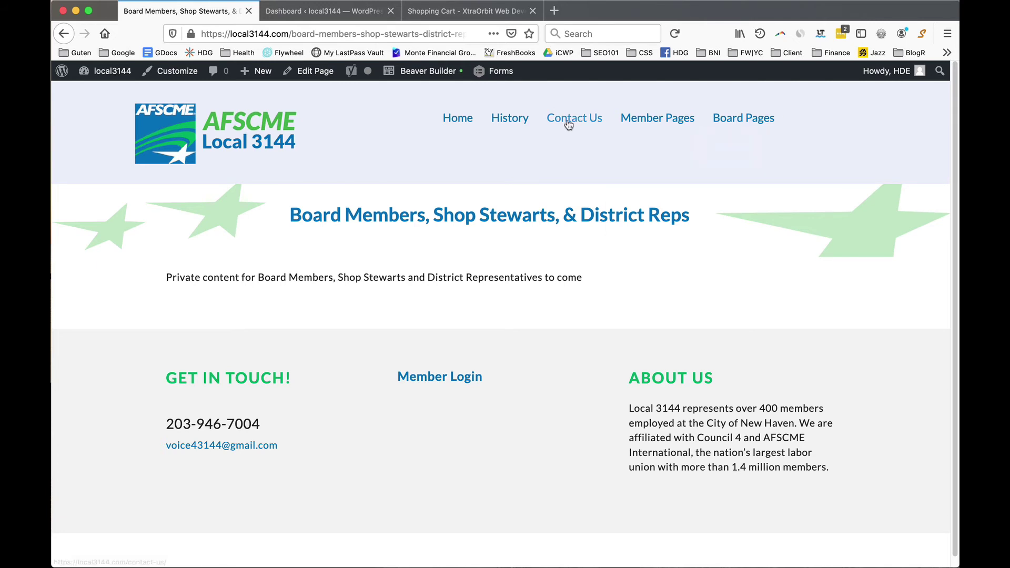
pyautogui.click(63, 35)
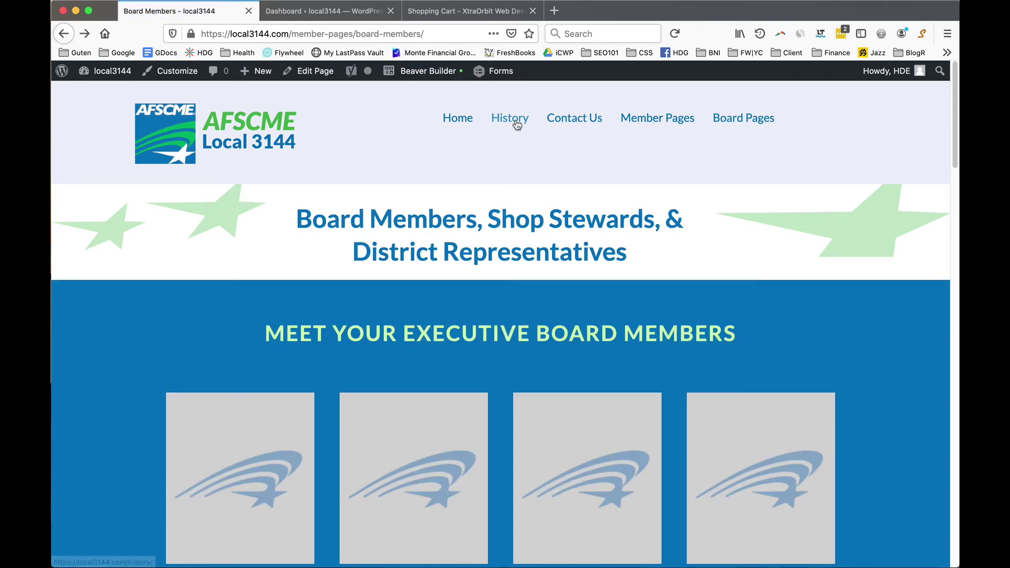
# - Go to the History page and open it for editing in Beaver Builder
pyautogui.click(524, 122)
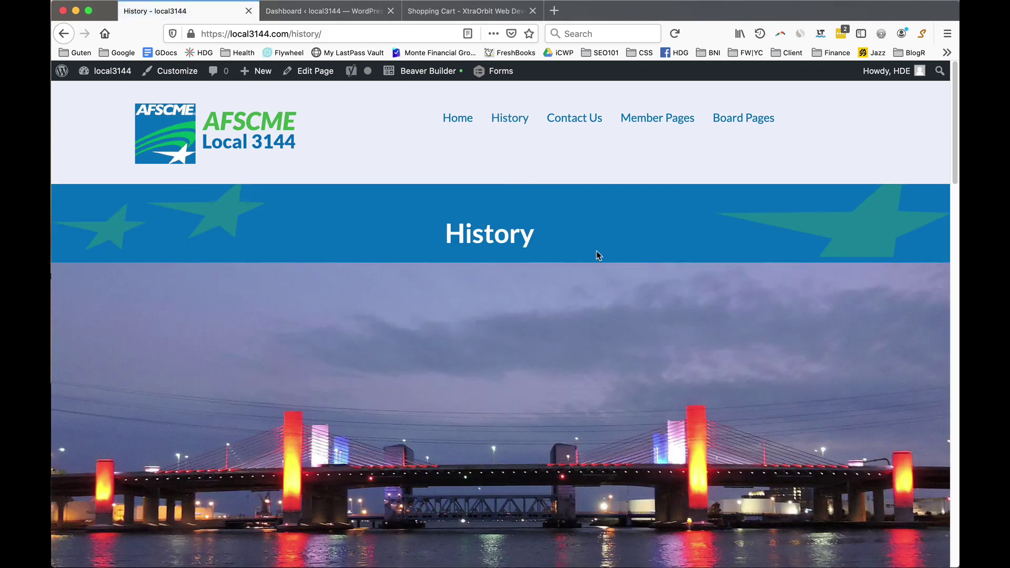
pyautogui.moveTo(424, 72)
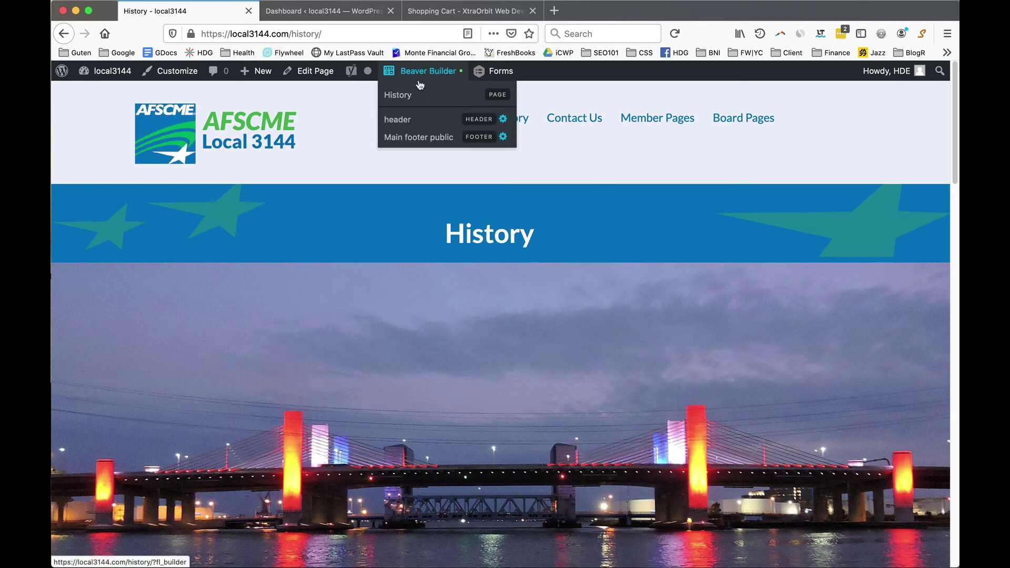
pyautogui.click(418, 99)
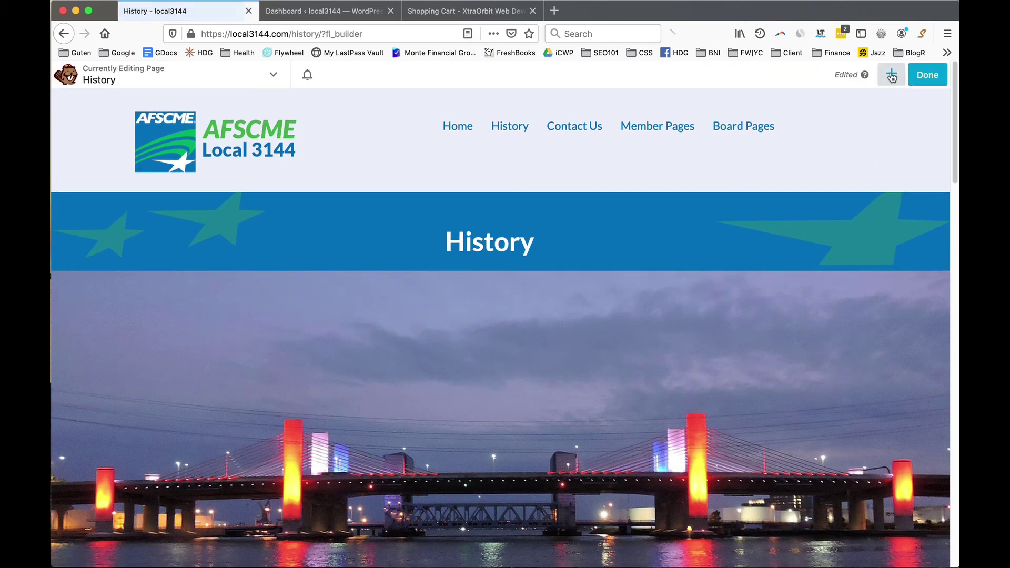
# - Add a Photo module between the Local 3144 heading and the opening paragraph
pyautogui.click(892, 77)
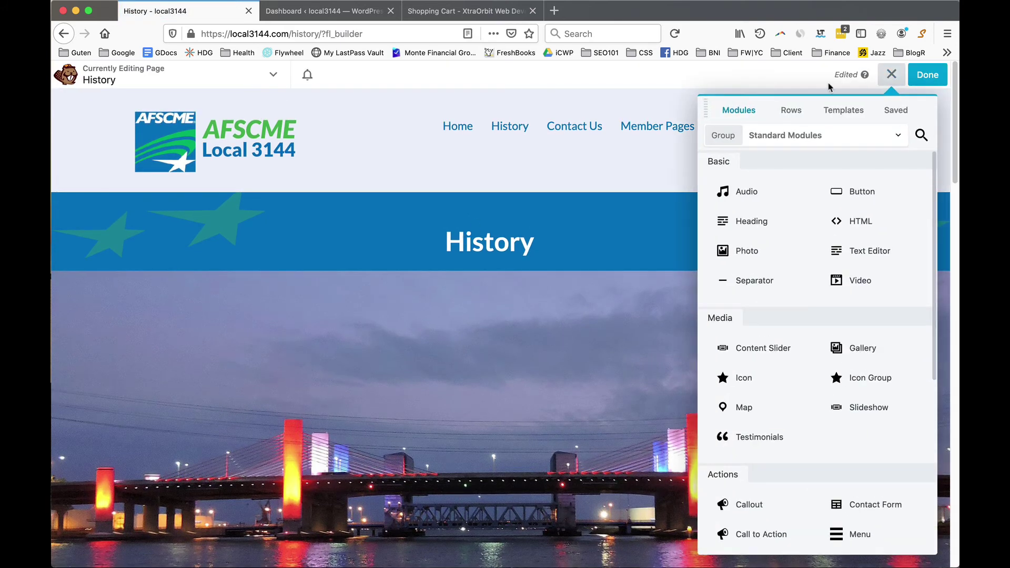
pyautogui.scroll(-10, 577, 176)
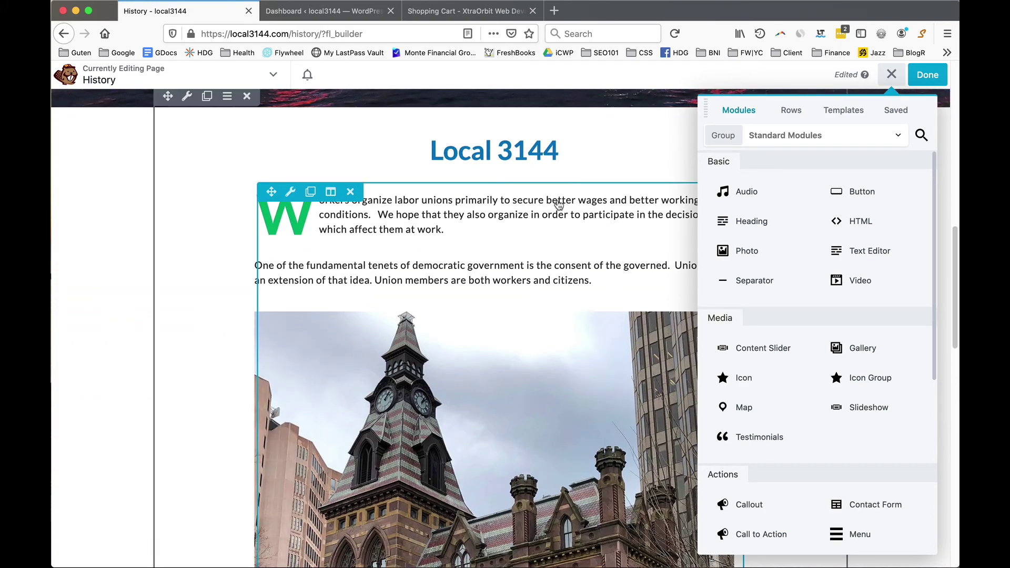
pyautogui.scroll(2, 507, 228)
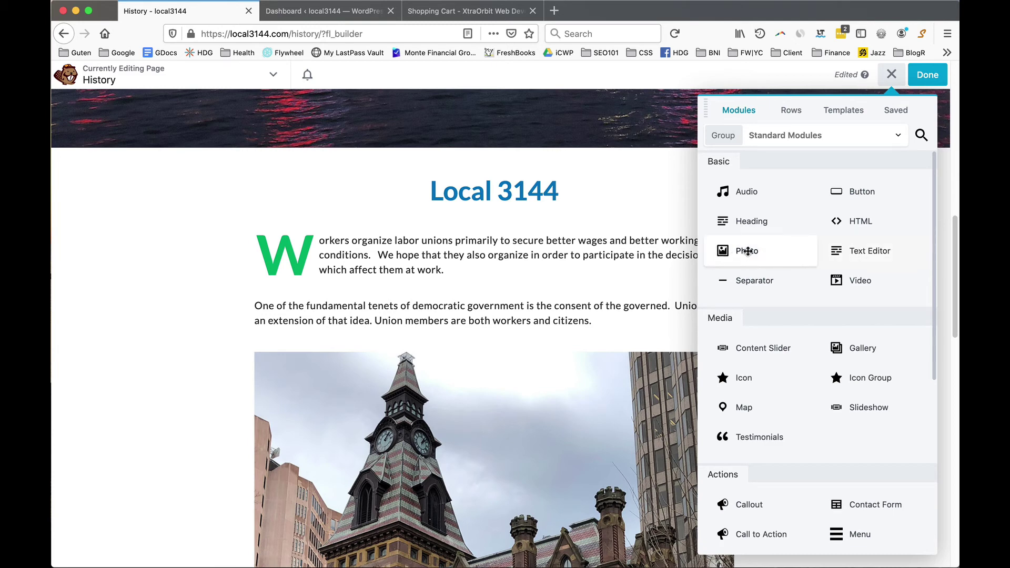
pyautogui.moveTo(748, 252); pyautogui.dragTo(539, 256)
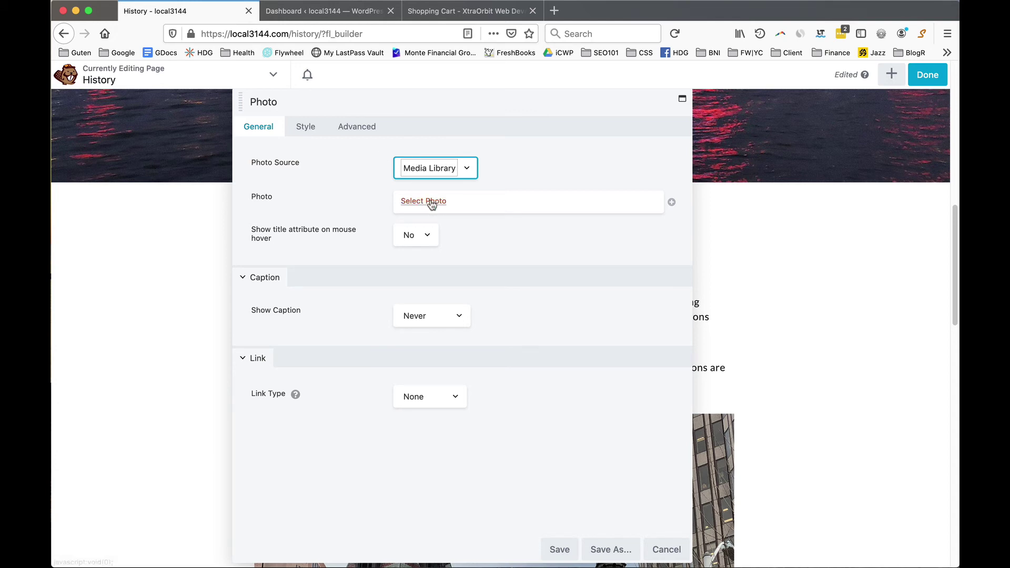
# - Choose Union-members2-wide.jpg from the Media Library as the new module's photo and save the module
pyautogui.click(467, 169)
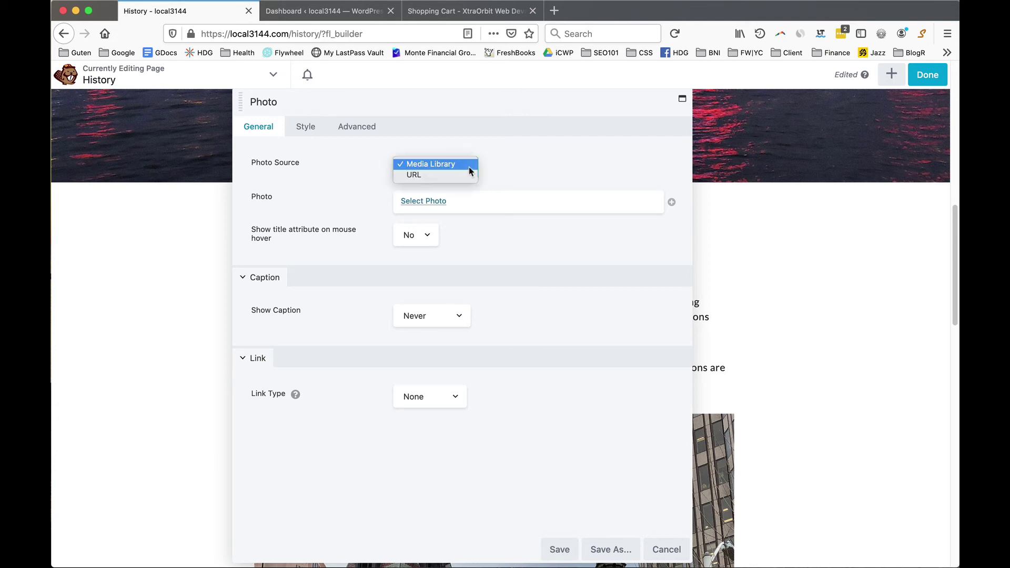
pyautogui.click(534, 167)
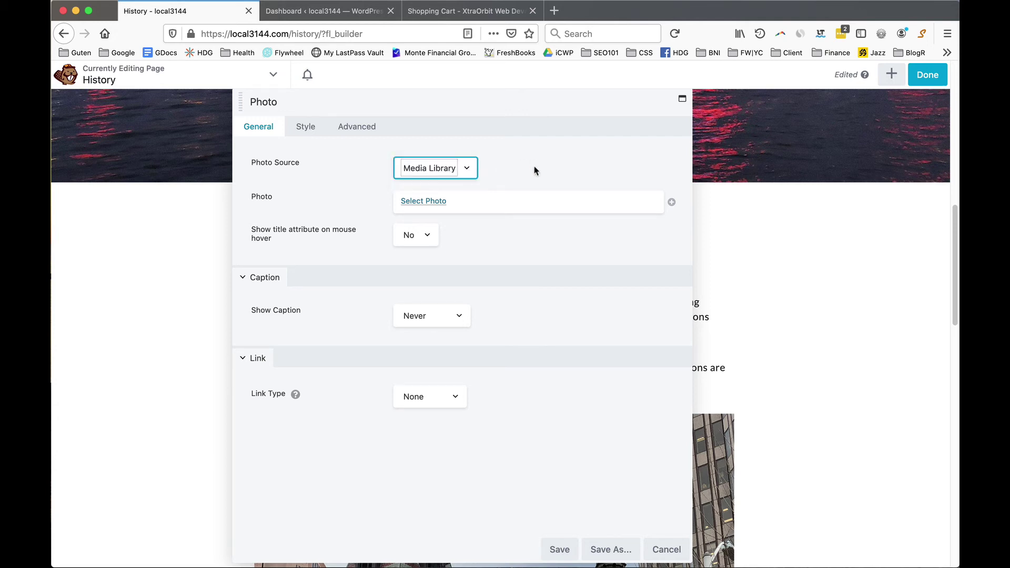
pyautogui.click(427, 204)
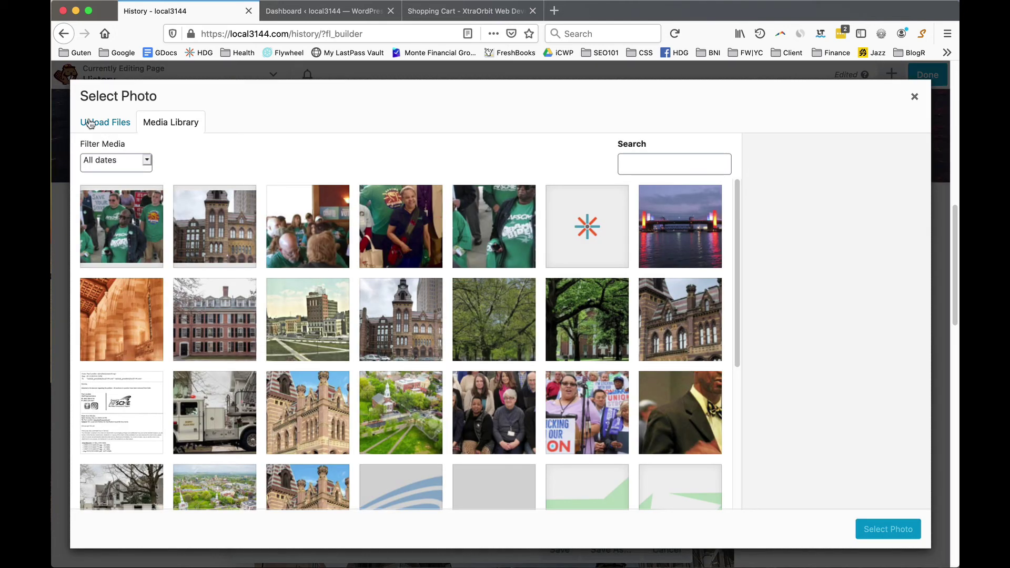
pyautogui.click(90, 123)
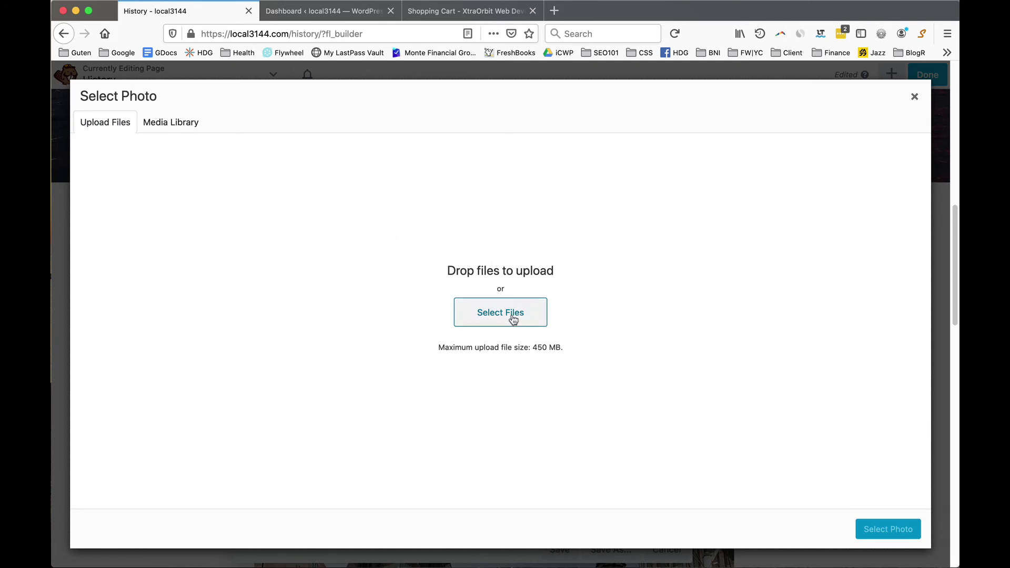
pyautogui.click(172, 124)
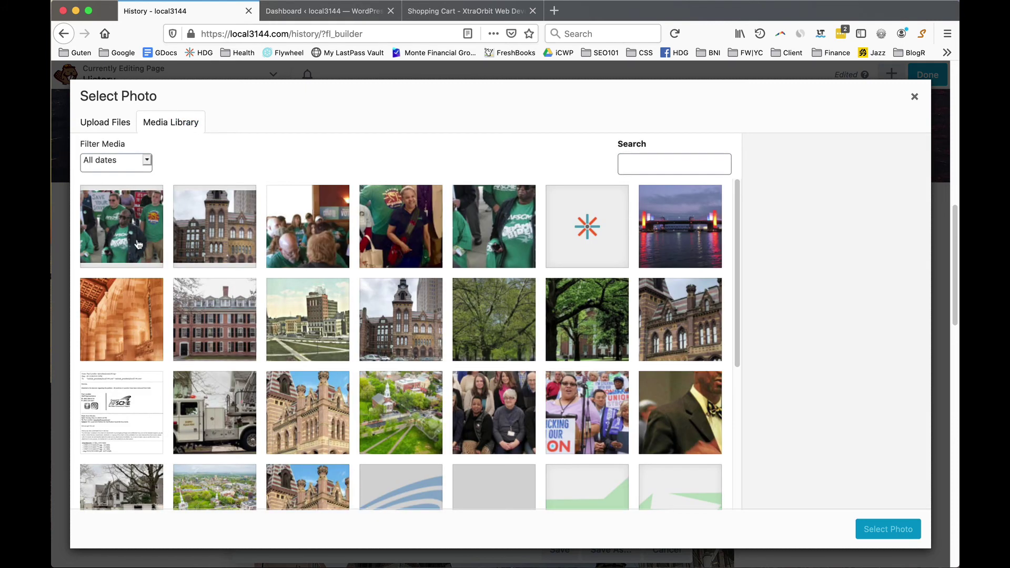
pyautogui.scroll(-5, 326, 315)
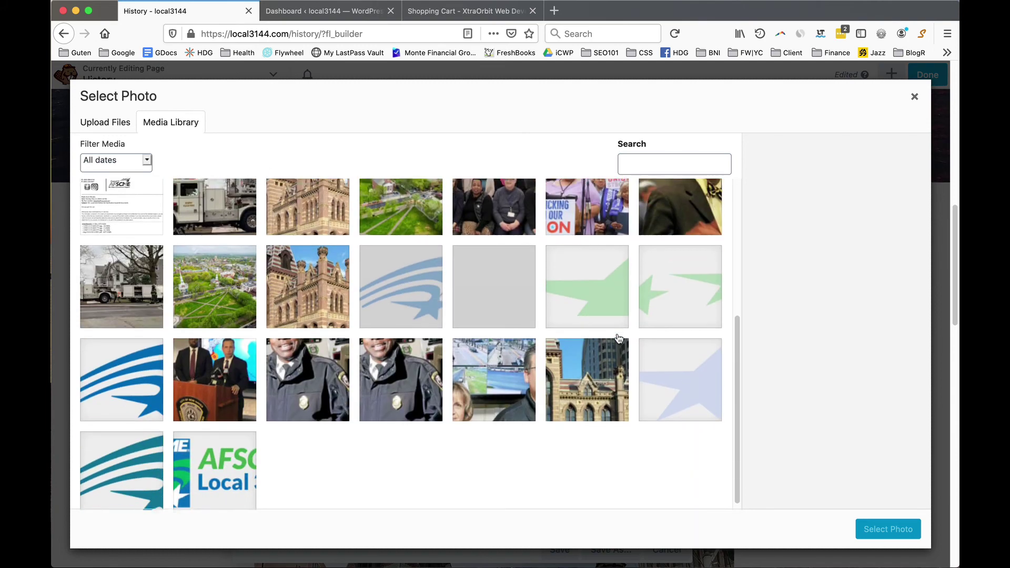
pyautogui.scroll(5, 263, 313)
pyautogui.click(123, 243)
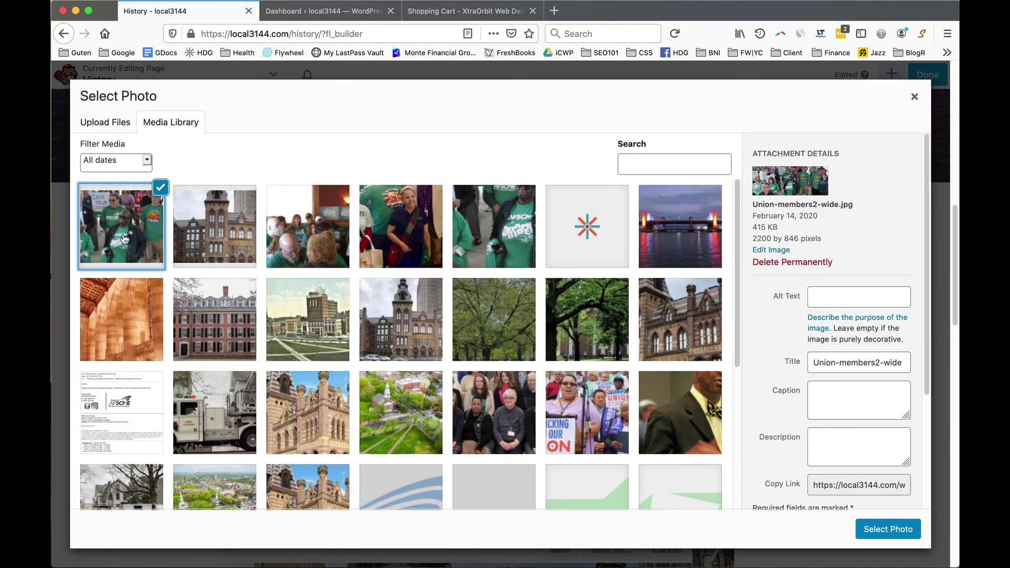
pyautogui.click(868, 530)
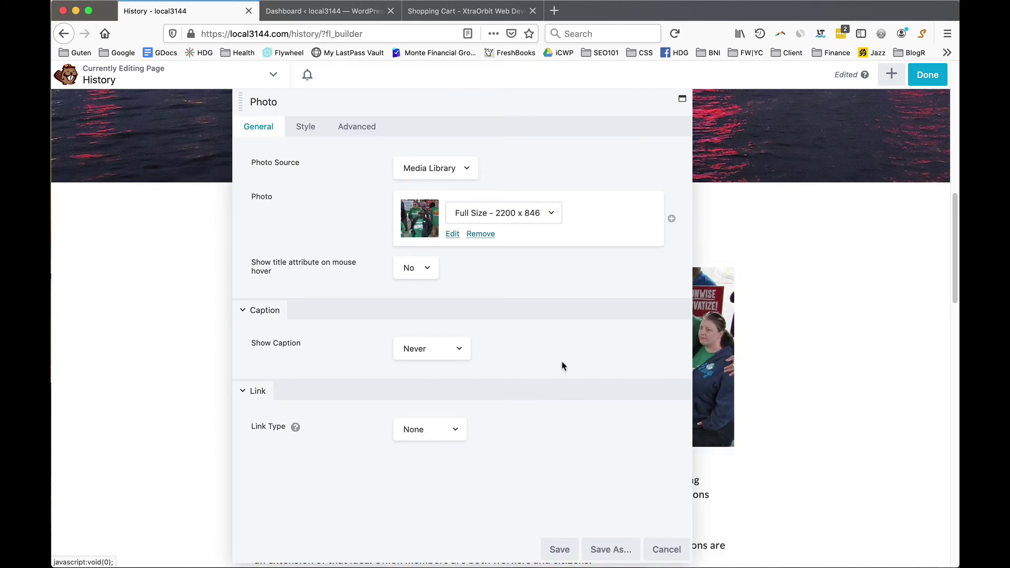
pyautogui.click(558, 550)
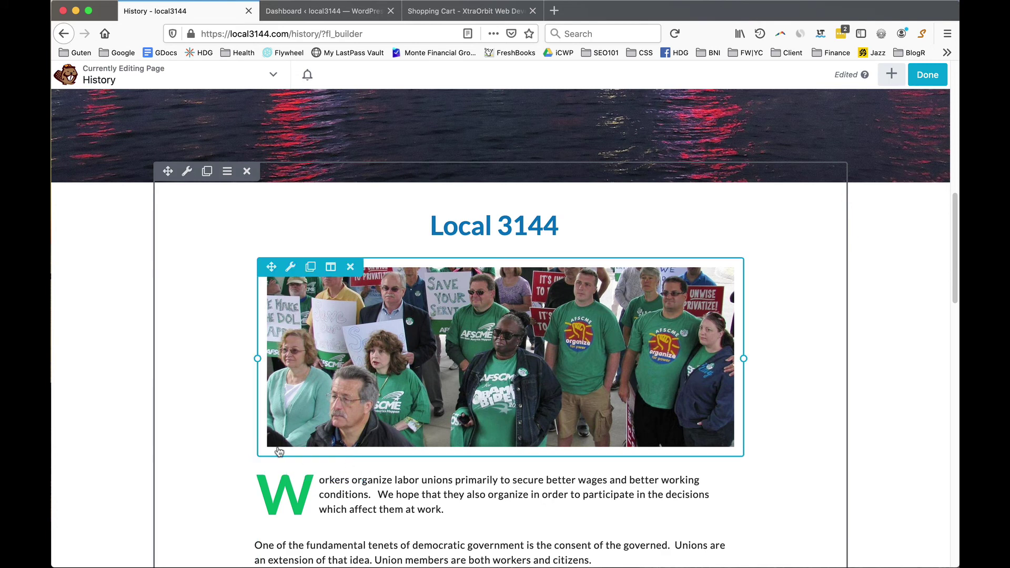
# - Set all four linked margins of the union members photo module to 0 px and save it
pyautogui.click(395, 381)
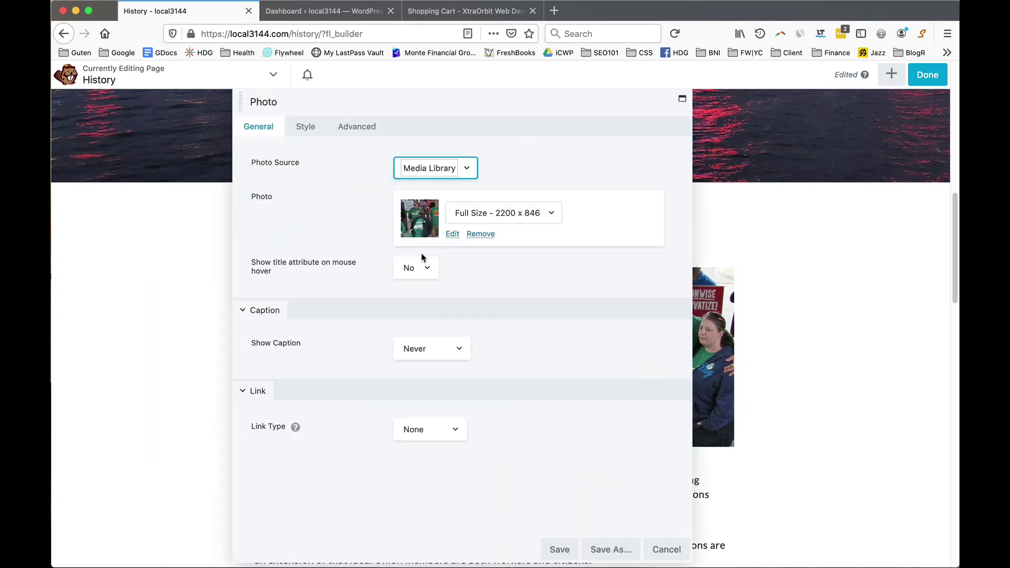
pyautogui.click(358, 129)
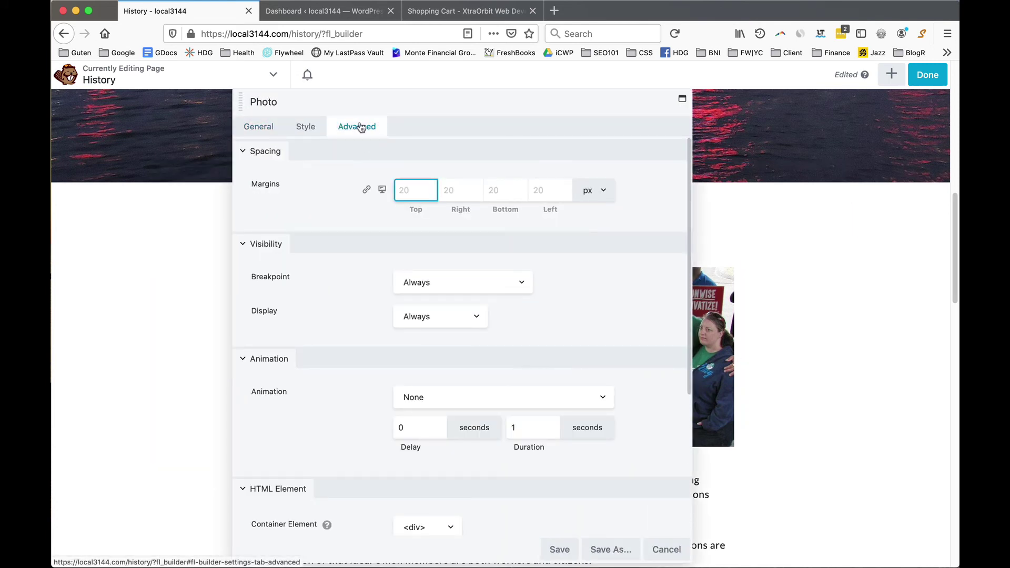
pyautogui.click(367, 189)
pyautogui.click(414, 190)
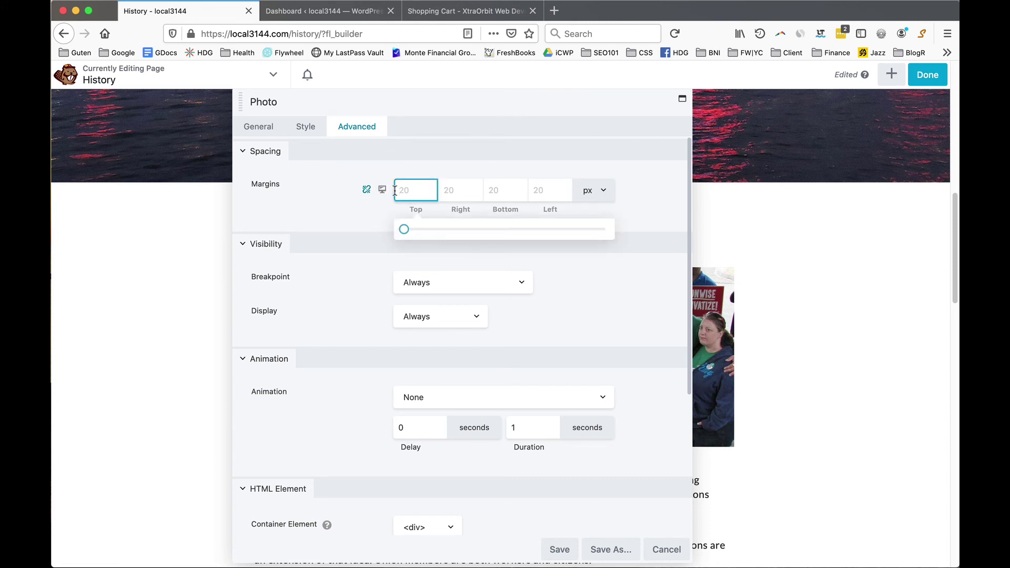
pyautogui.write('0')
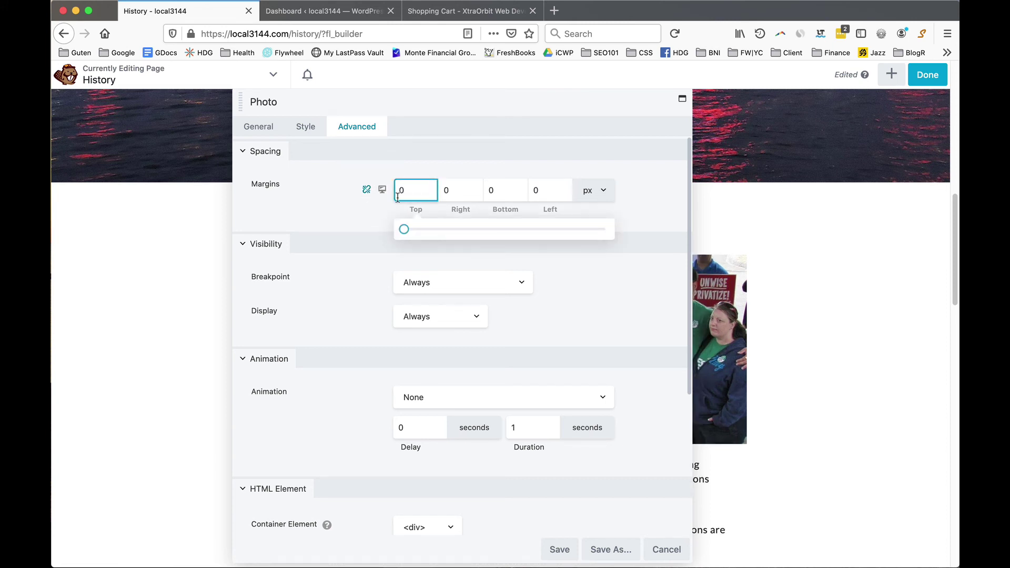
pyautogui.click(560, 550)
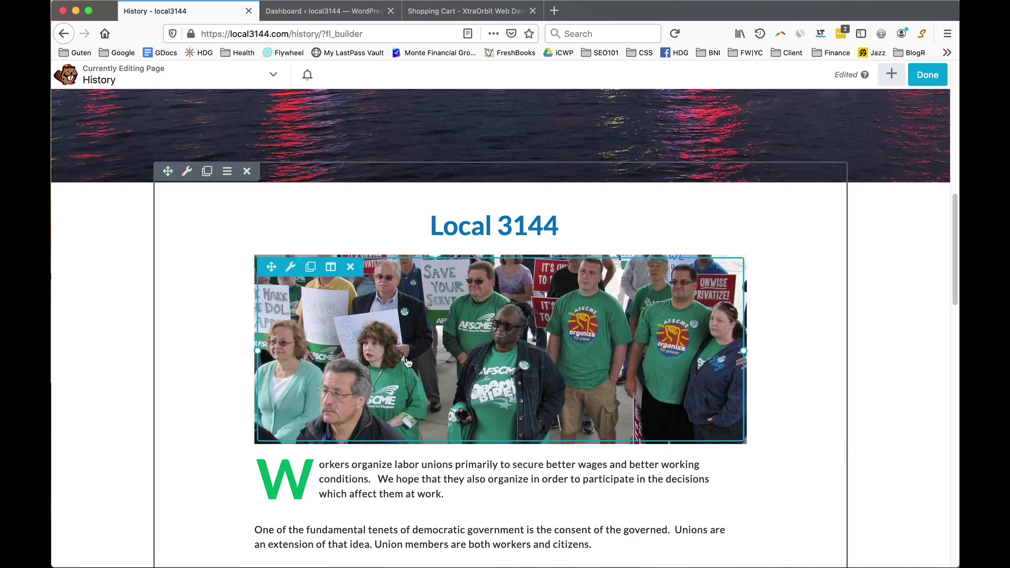
# - Delete the union members photo module below the Local 3144 heading
pyautogui.click(350, 267)
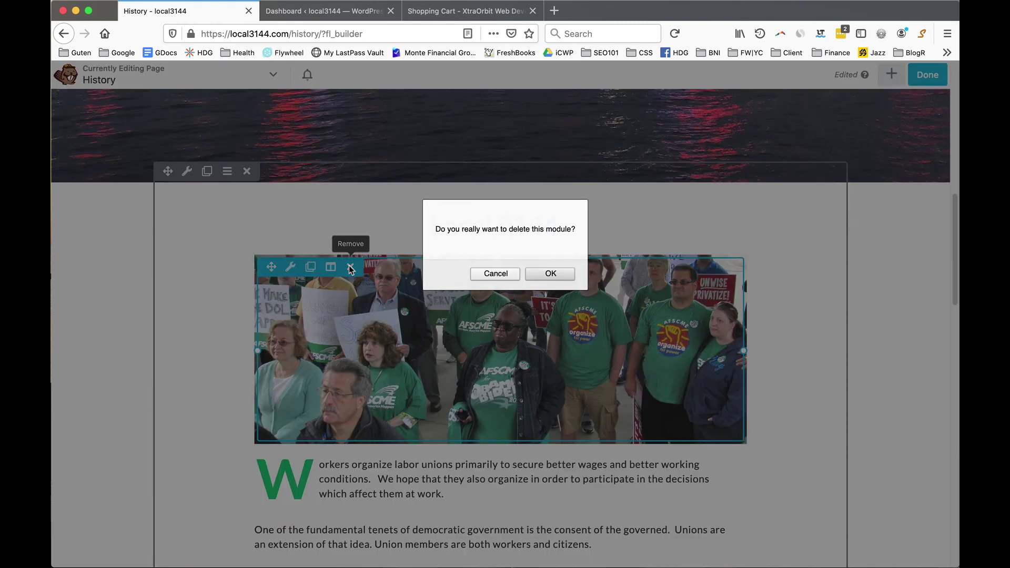
pyautogui.click(573, 275)
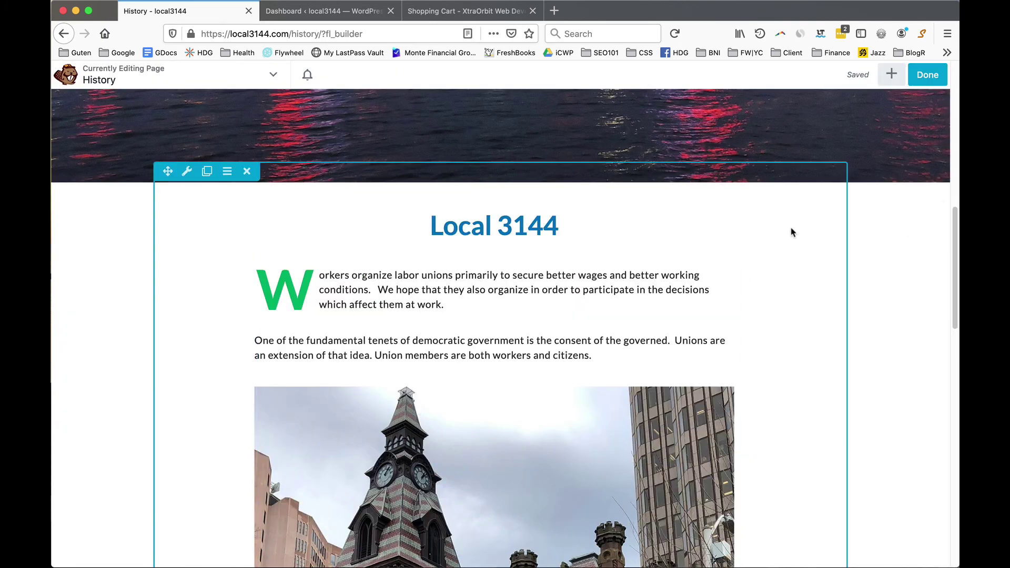
# - Insert a 3 Columns row between the bridge photo and the Local 3144 heading
pyautogui.click(892, 74)
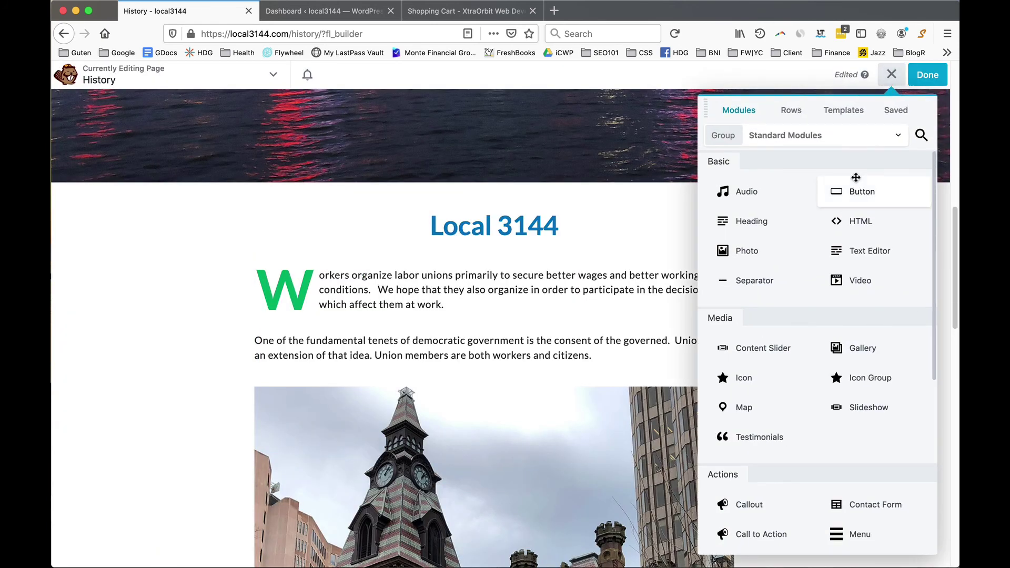
pyautogui.click(792, 110)
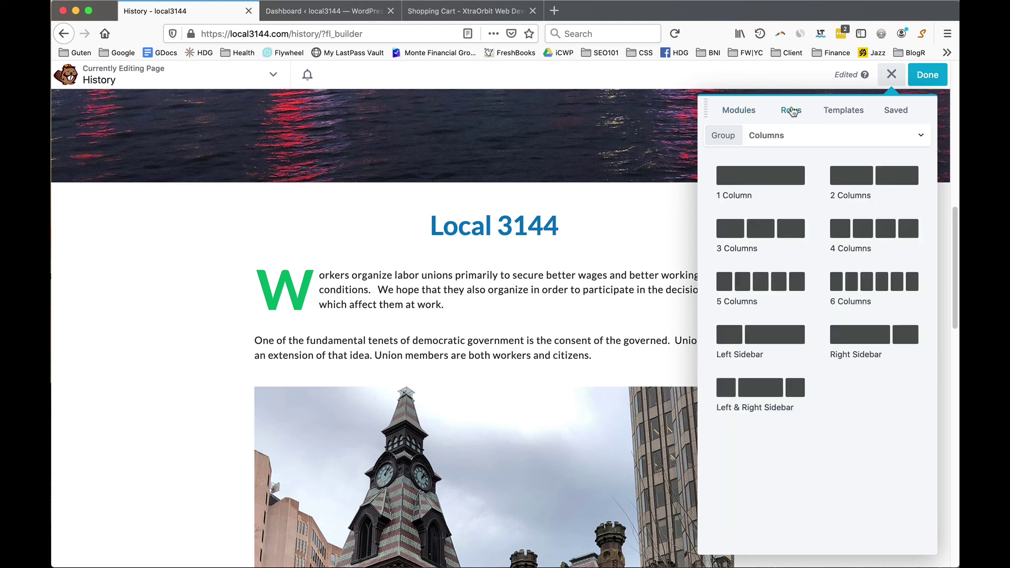
pyautogui.moveTo(741, 235); pyautogui.dragTo(523, 189)
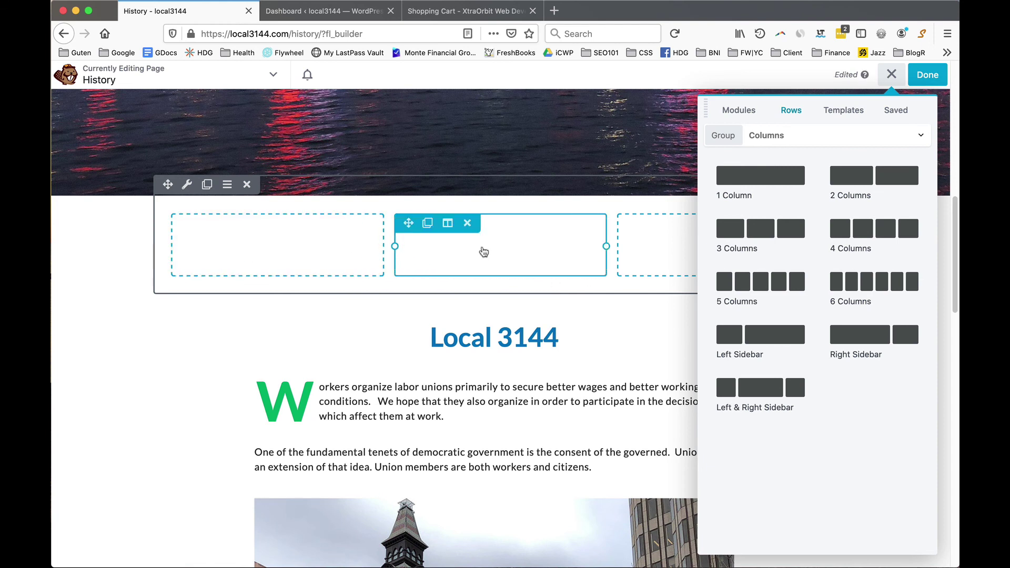
# - Add a Text Editor module containing "gsggsf" to the first column of the new three-column row and save it
pyautogui.click(735, 114)
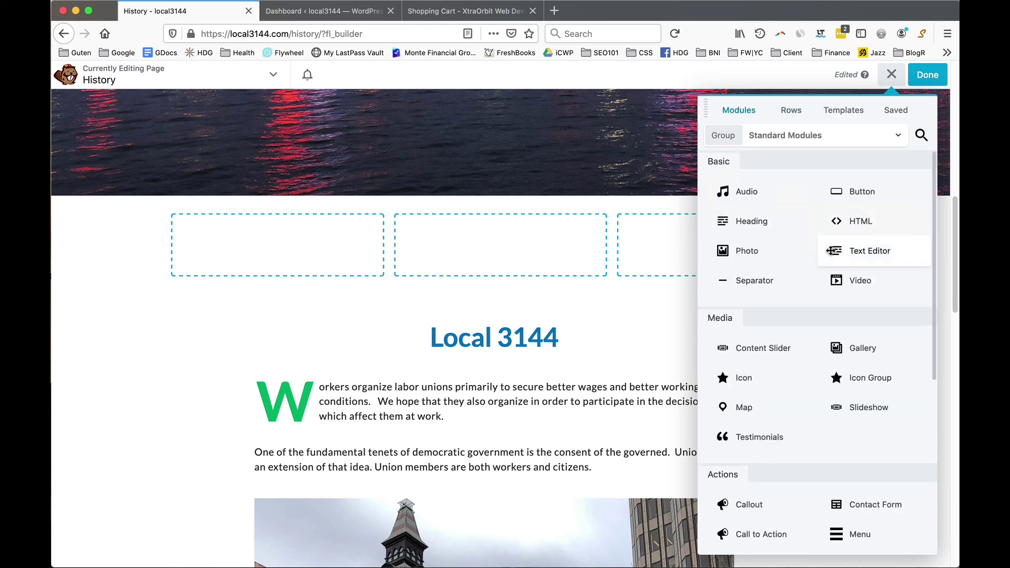
pyautogui.moveTo(832, 251); pyautogui.dragTo(338, 277)
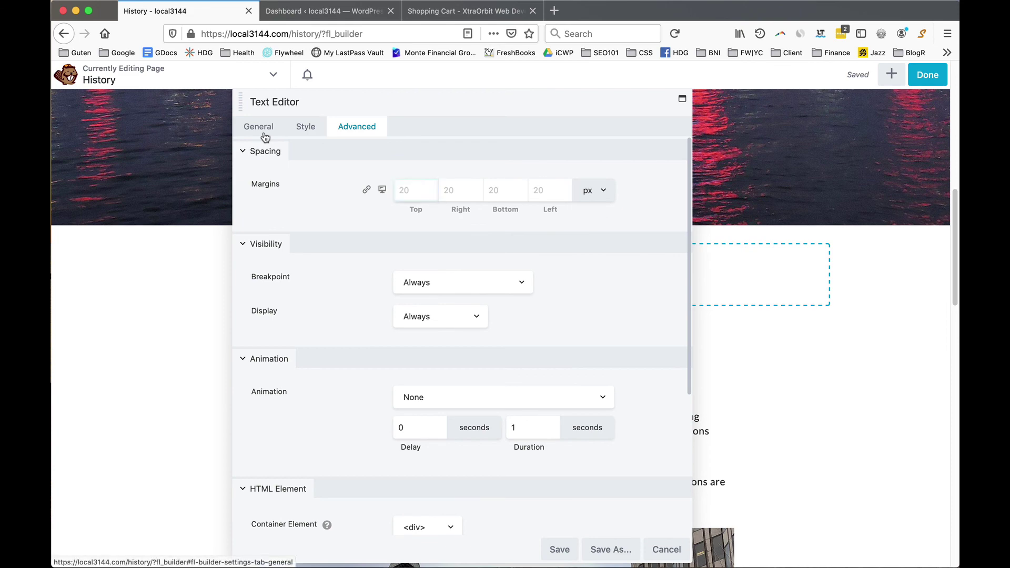
pyautogui.click(264, 136)
pyautogui.write('gsggsf')
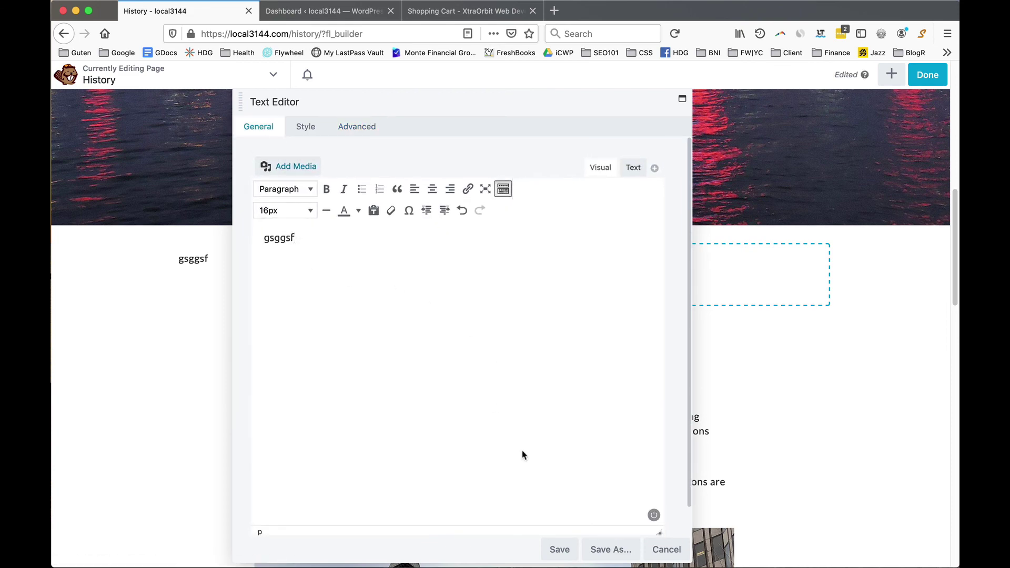
pyautogui.click(560, 550)
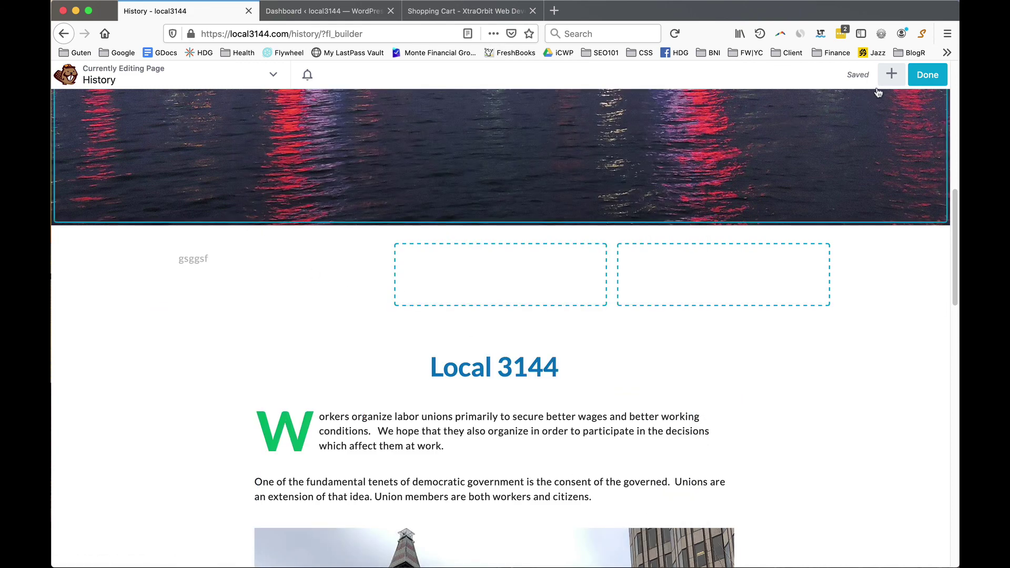
pyautogui.click(892, 74)
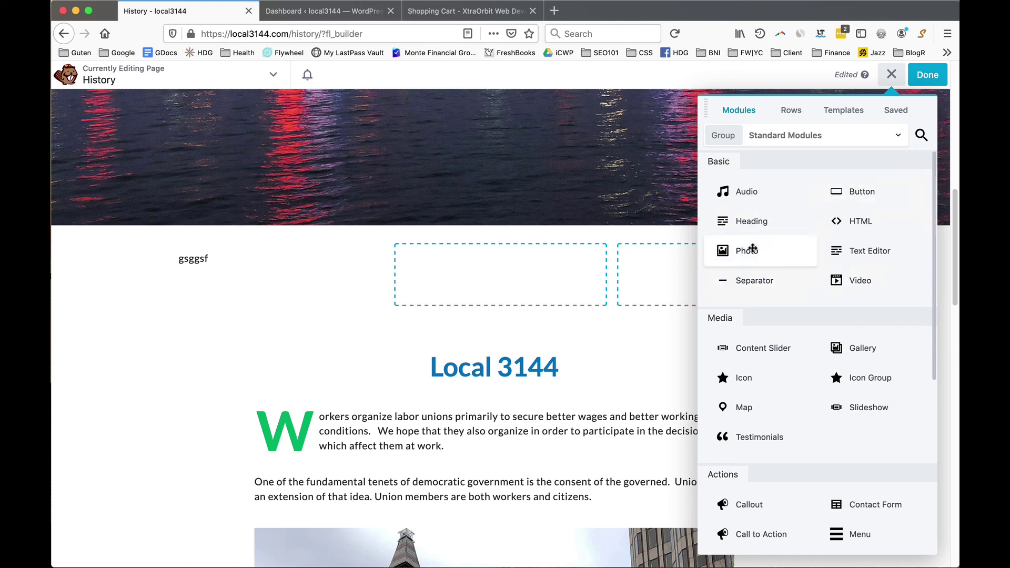
pyautogui.moveTo(850, 281); pyautogui.dragTo(266, 339)
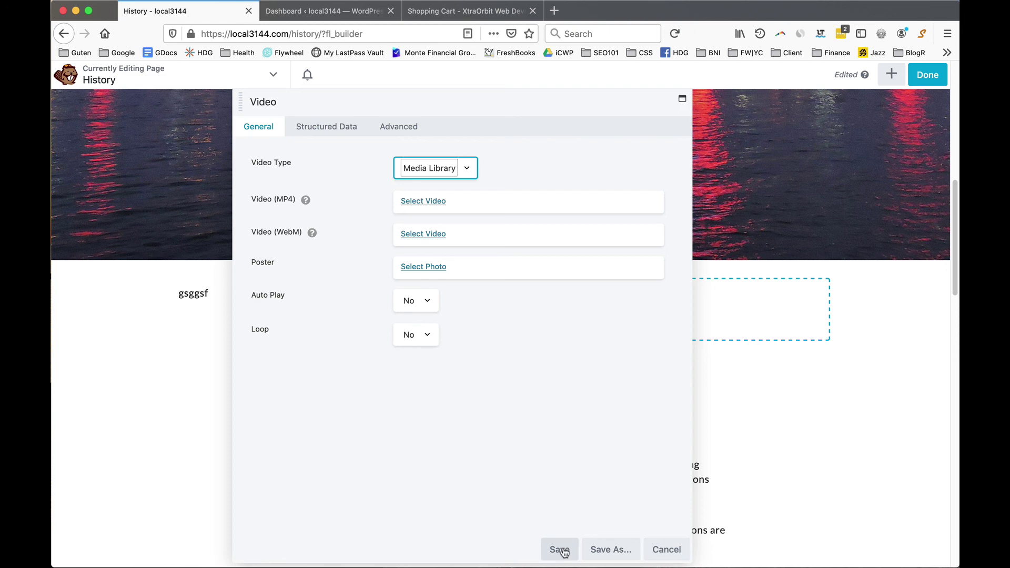
pyautogui.click(664, 550)
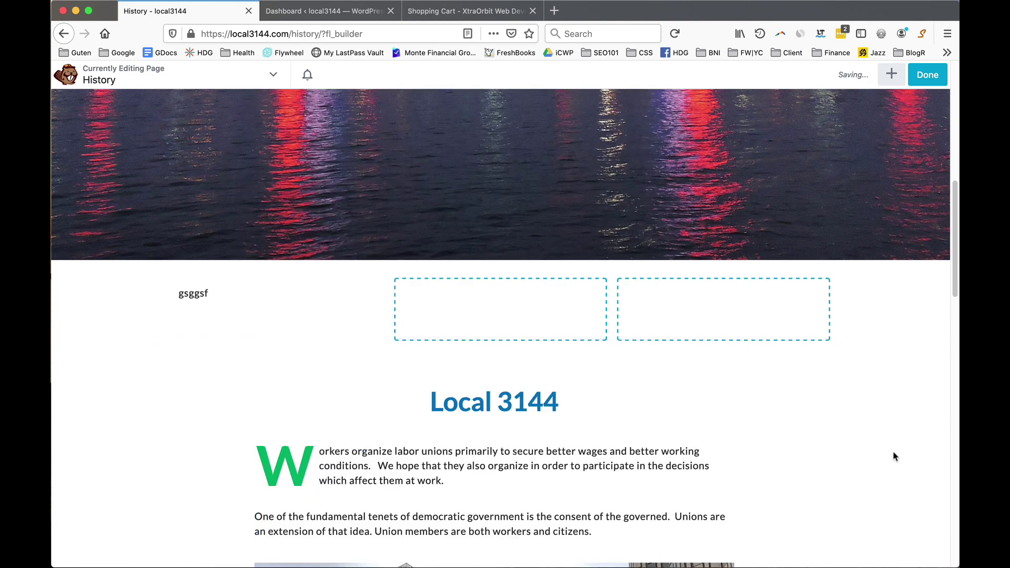
# - Discard all unpublished changes to the History page and check the live page around the bridge photo and Local 3144 heading
pyautogui.click(926, 80)
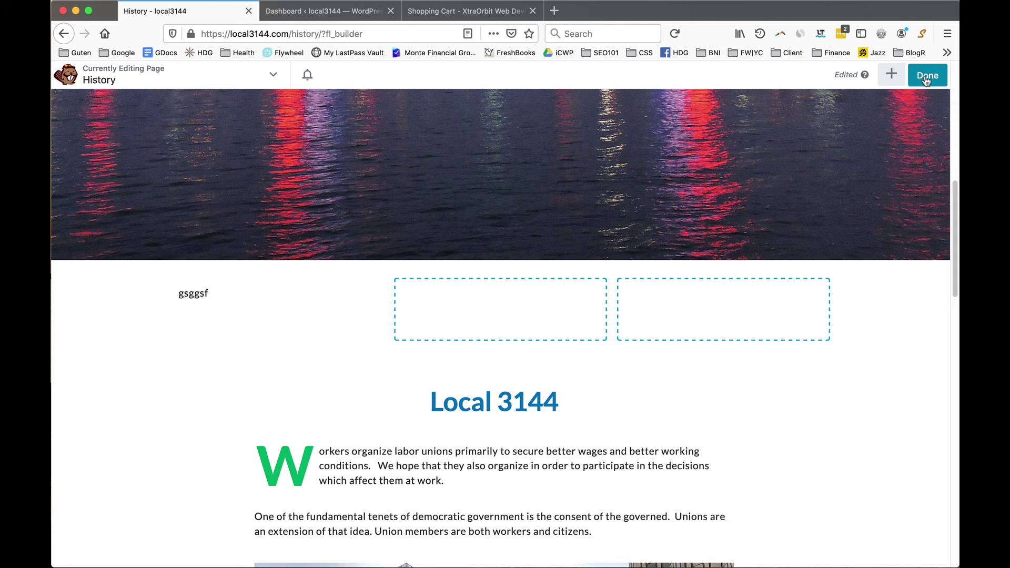
pyautogui.click(926, 79)
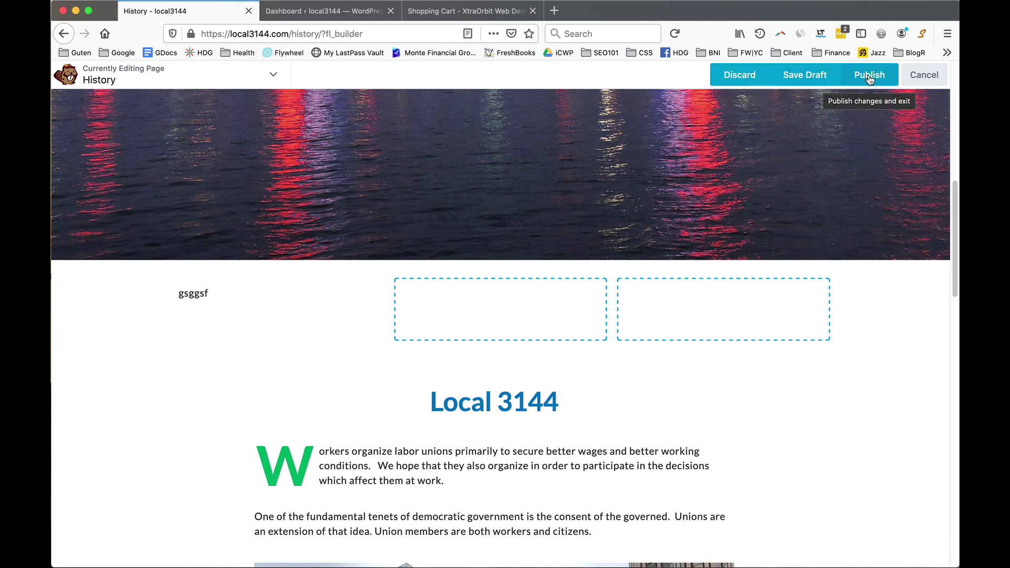
pyautogui.click(740, 75)
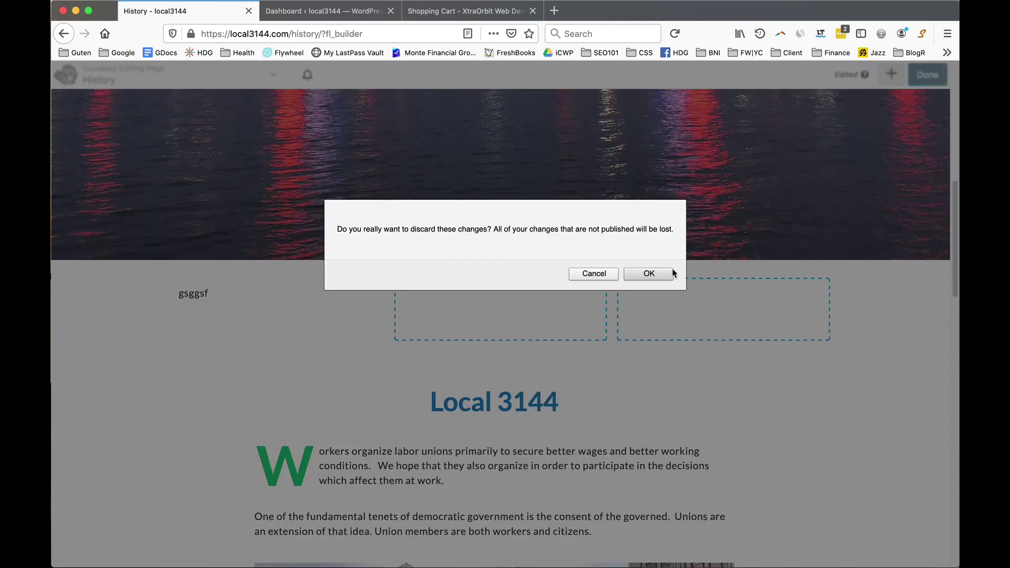
pyautogui.click(646, 273)
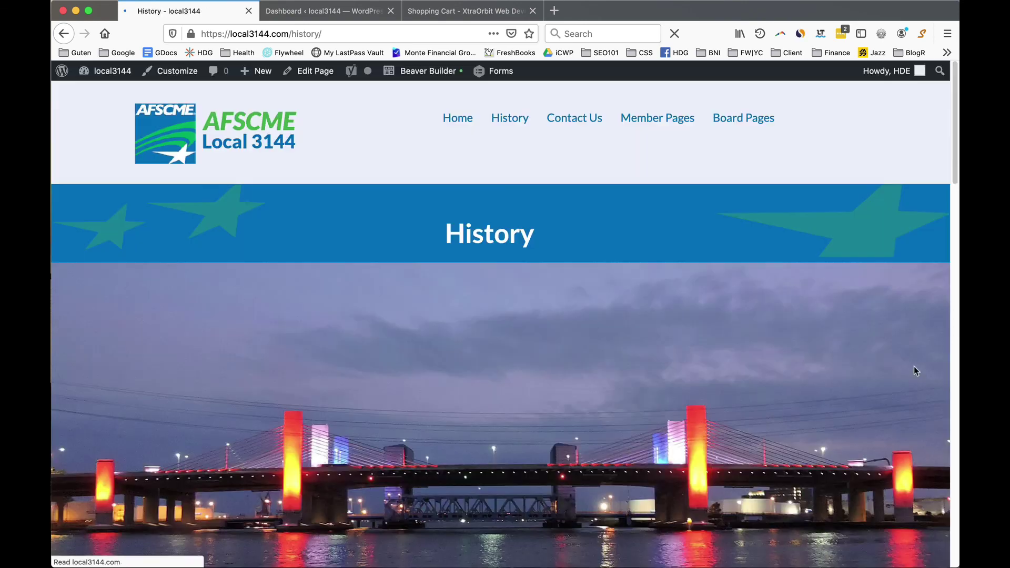
pyautogui.scroll(-5, 754, 296)
pyautogui.scroll(-5, 754, 297)
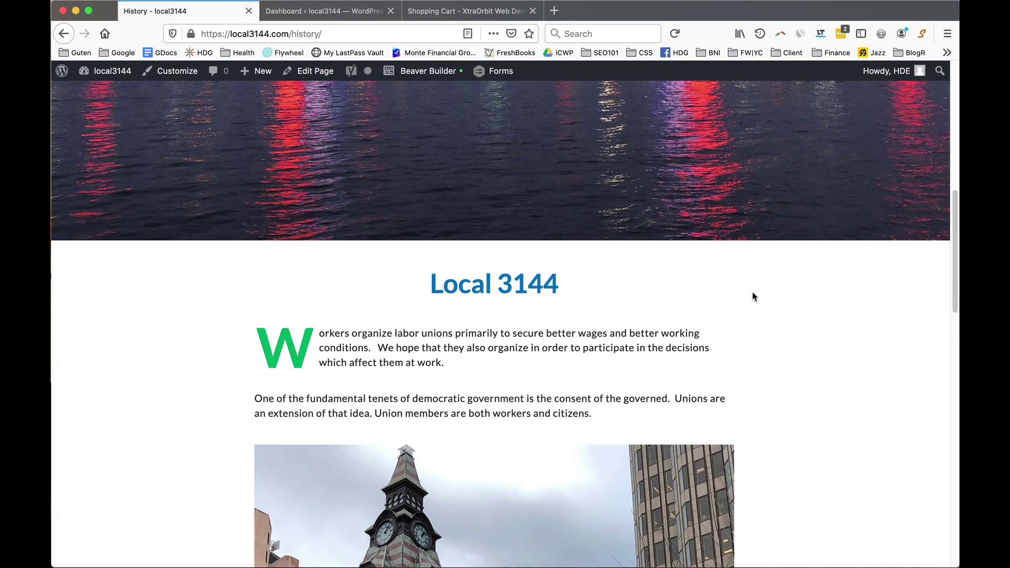
pyautogui.scroll(10, 754, 297)
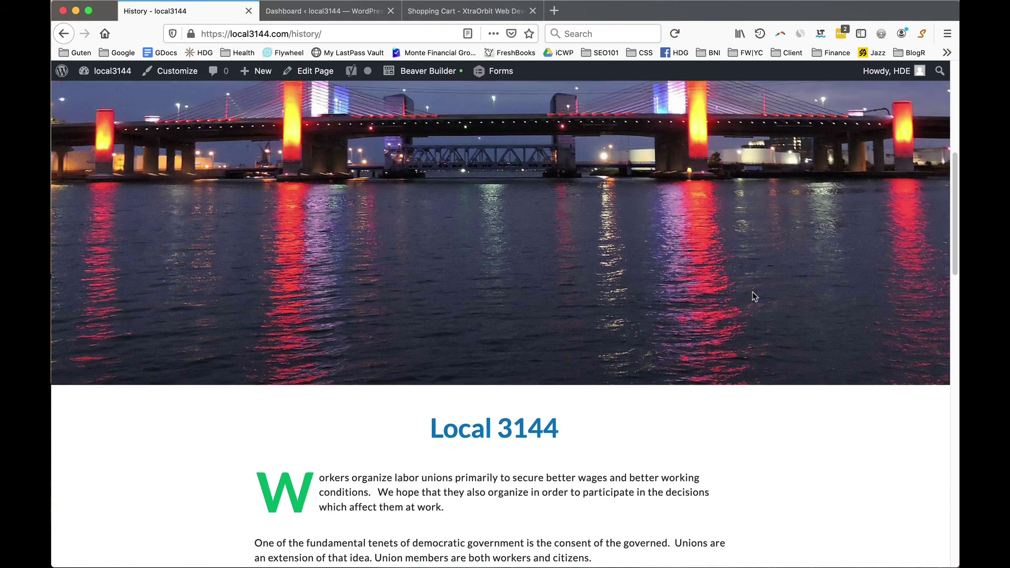
pyautogui.scroll(3, 753, 296)
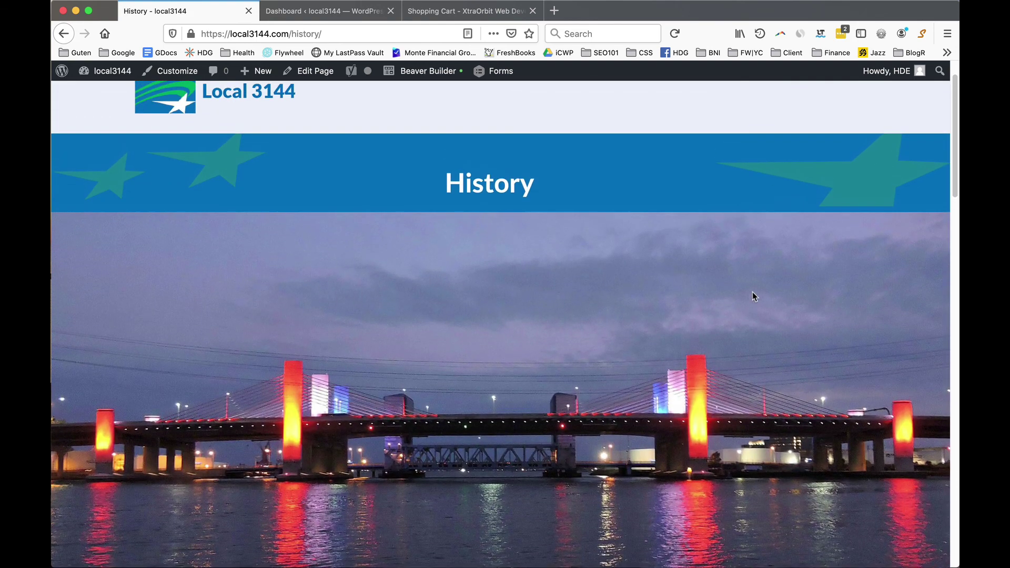